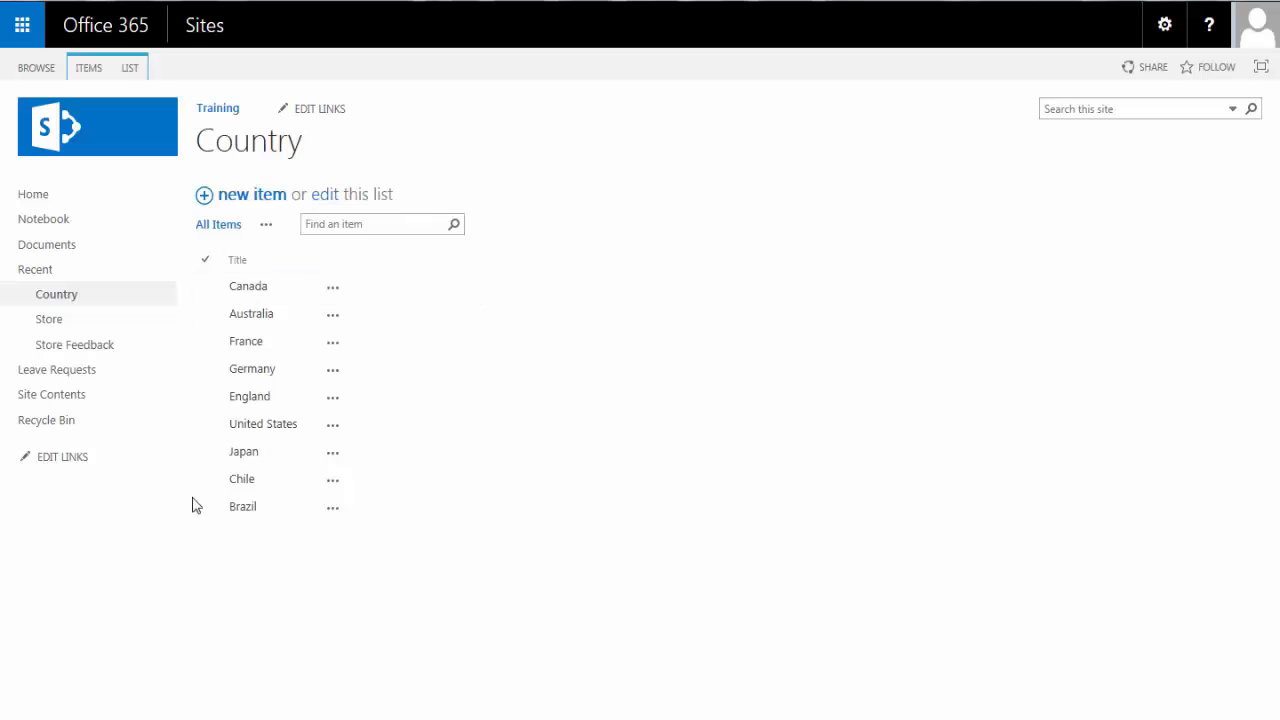
- Review the Country and Store lists, and open the Store Feedback list
{"action": "left_click", "coordinate": [280, 299]}
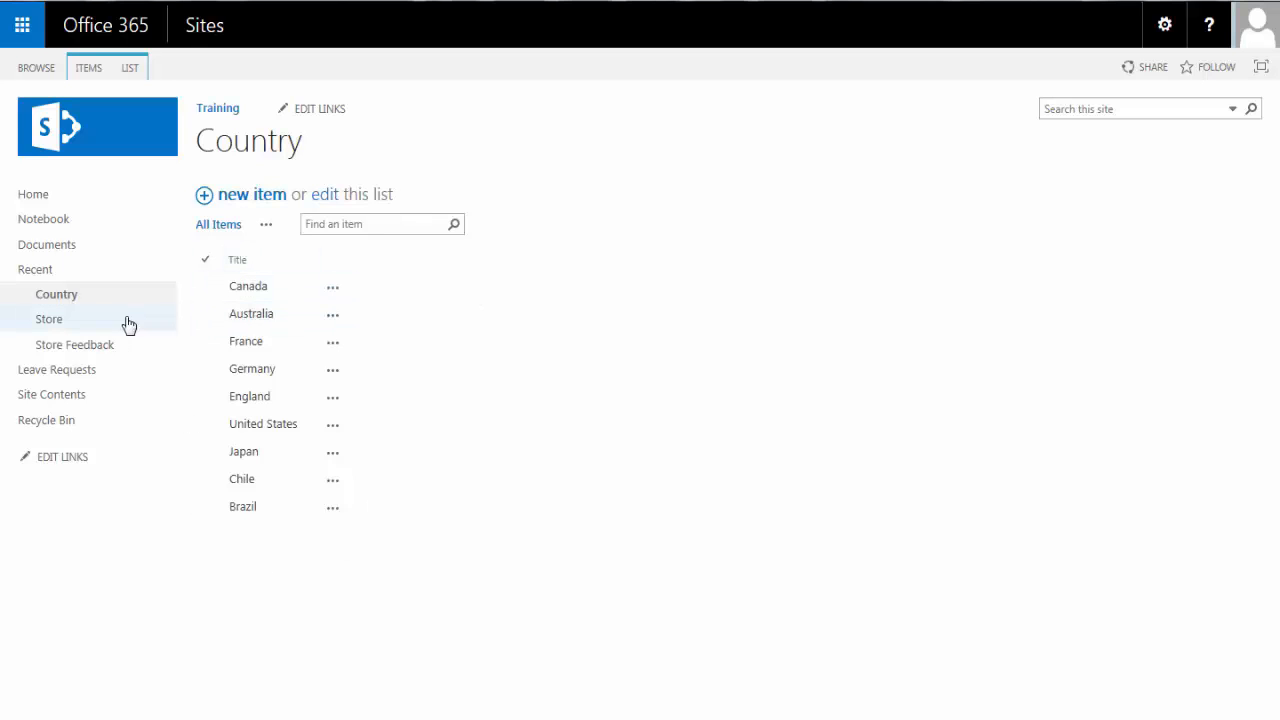
{"action": "left_click", "coordinate": [50, 319]}
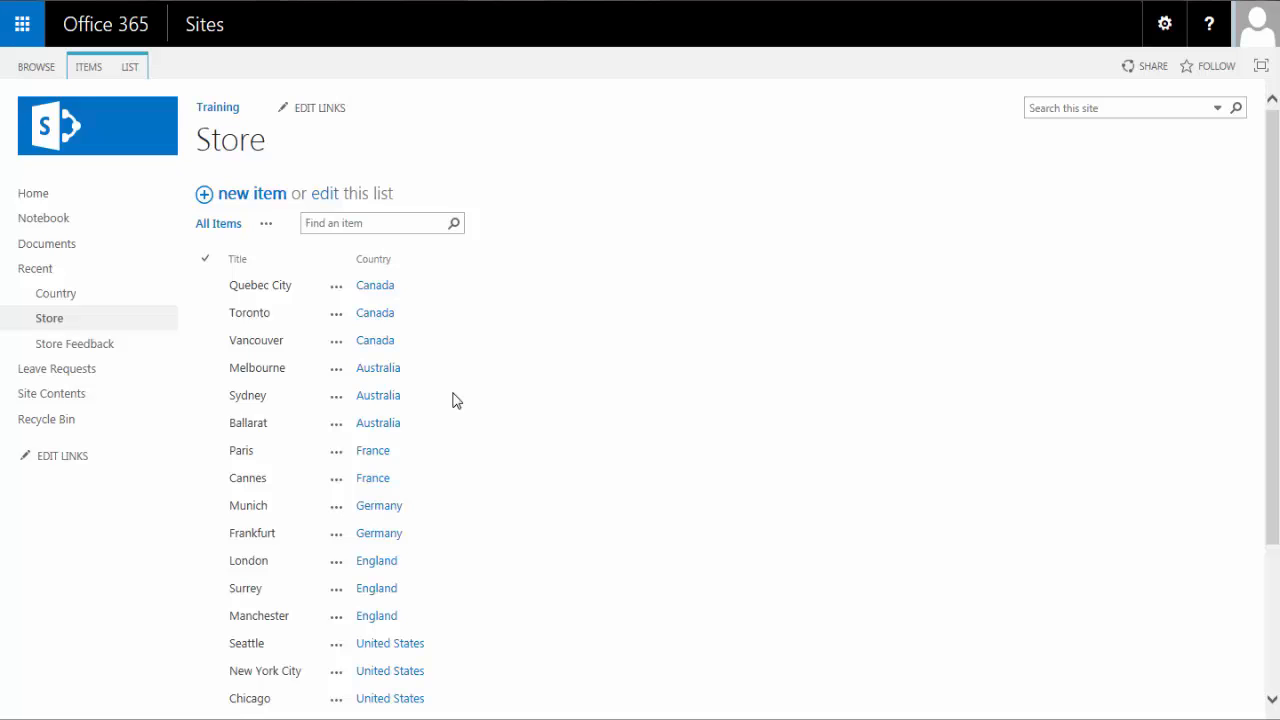
{"action": "left_click", "coordinate": [89, 345]}
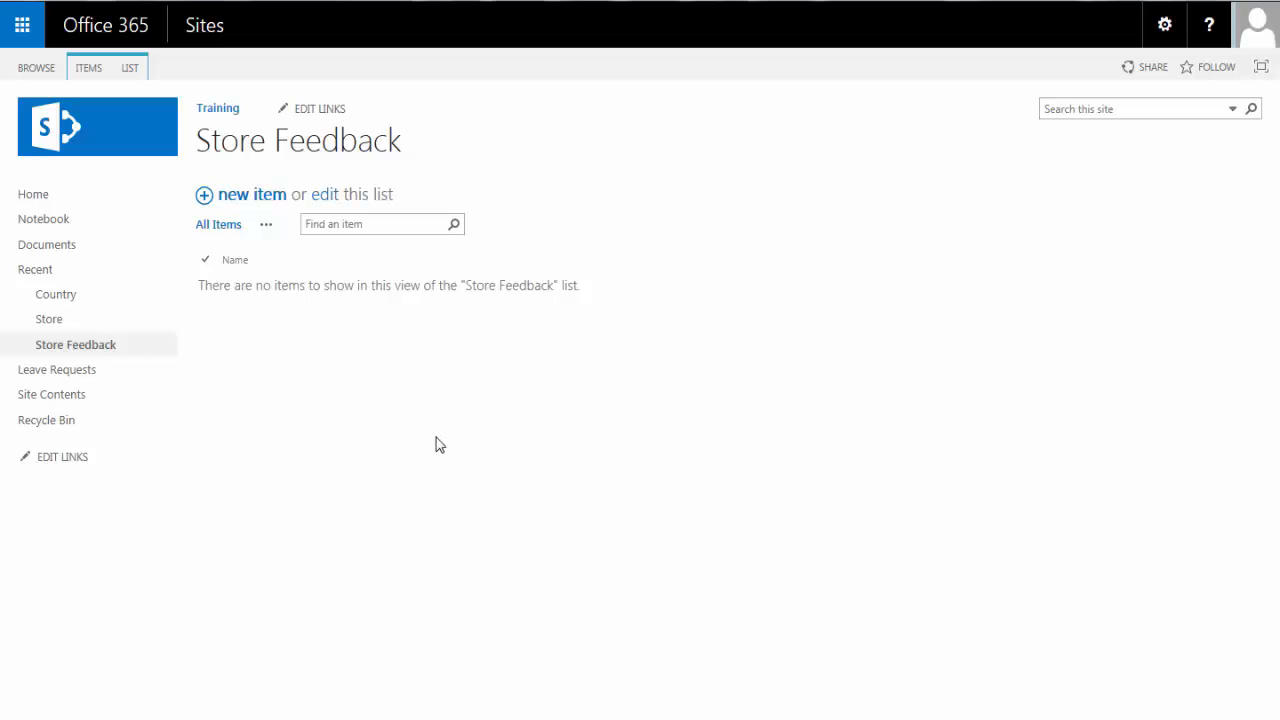
- Start a new Store Feedback item and fill in the respondent's name
{"action": "left_click", "coordinate": [235, 199]}
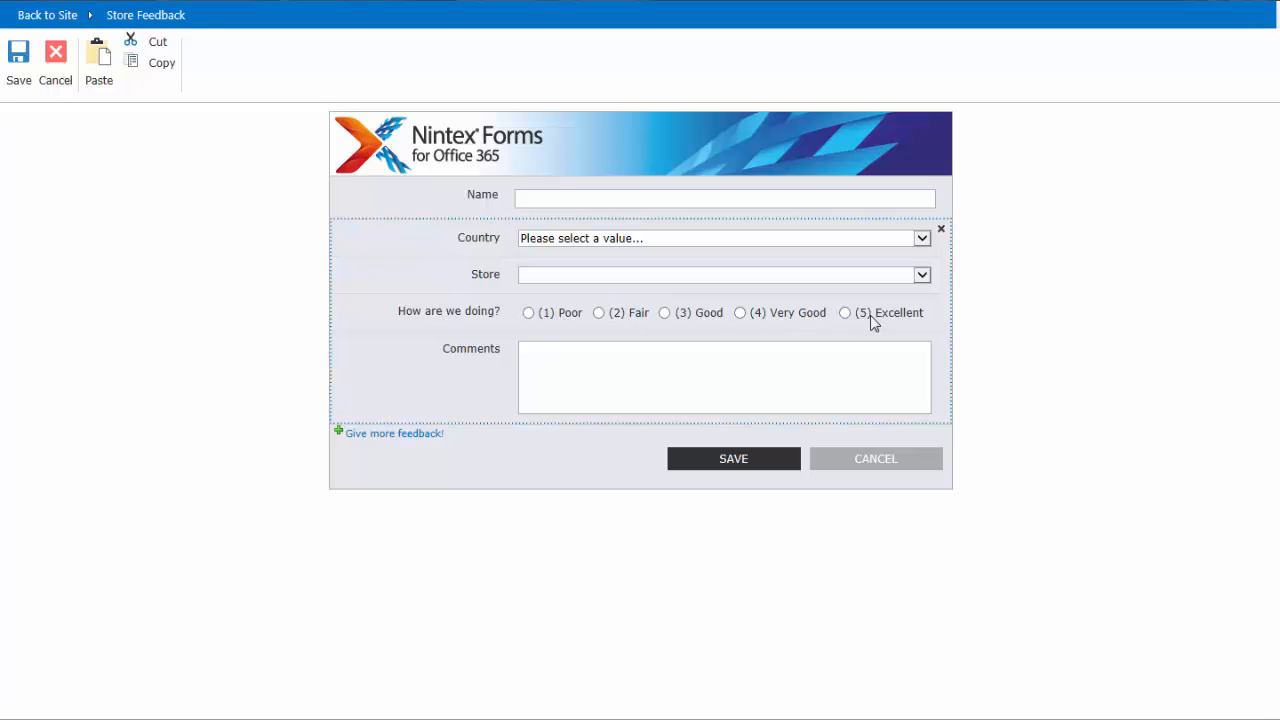
{"action": "left_click", "coordinate": [540, 358]}
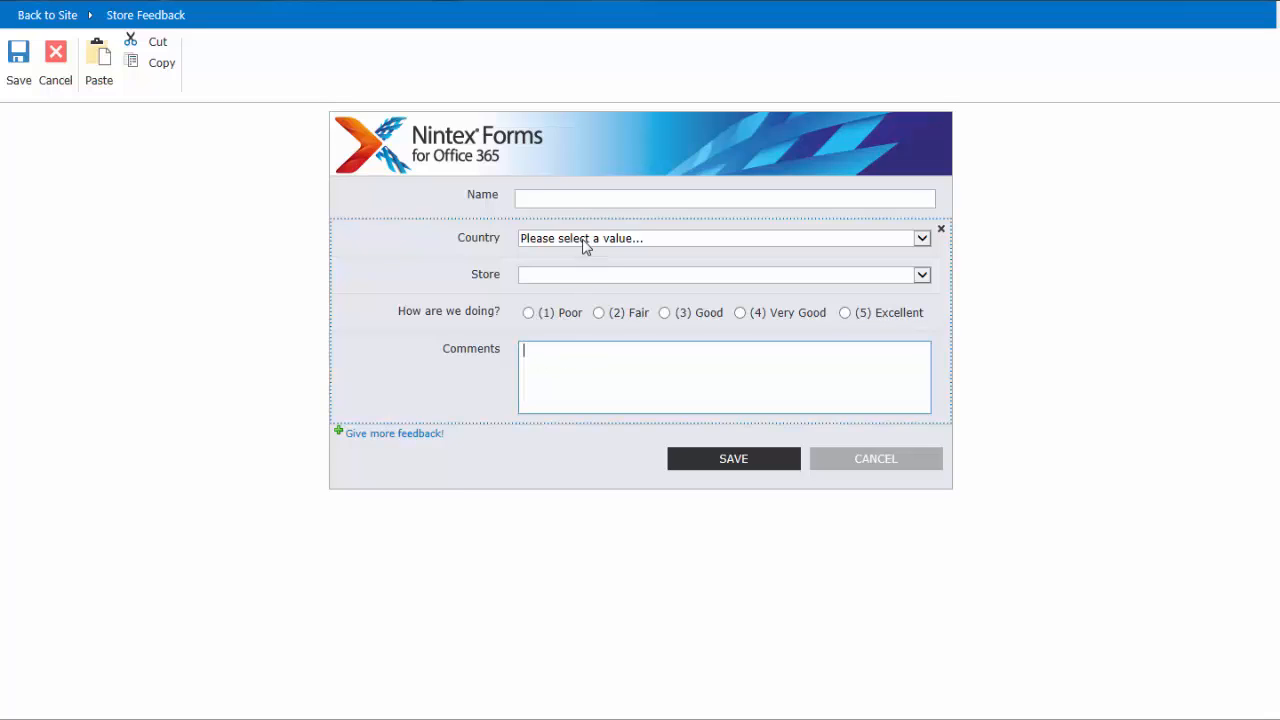
{"action": "left_click", "coordinate": [543, 197]}
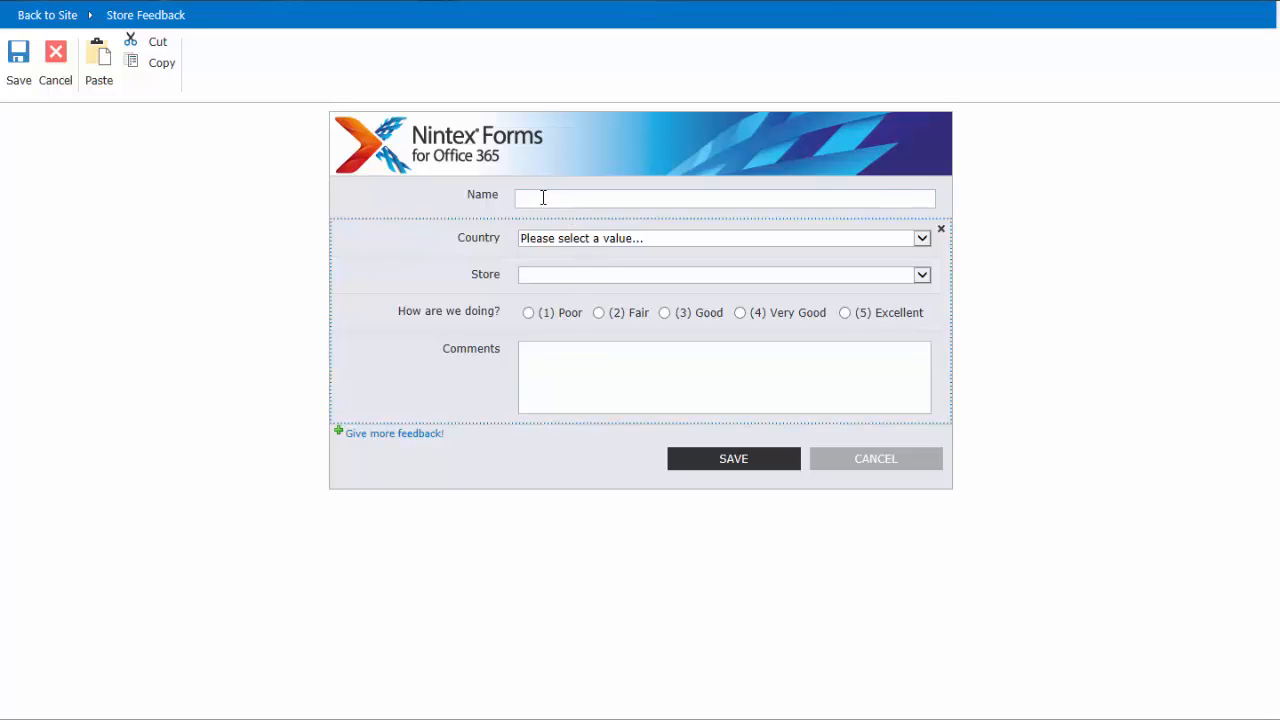
{"action": "type", "text": "Emily Slagle"}
- Select United States as the country and Seattle as the store in the feedback form
{"action": "left_click", "coordinate": [575, 244]}
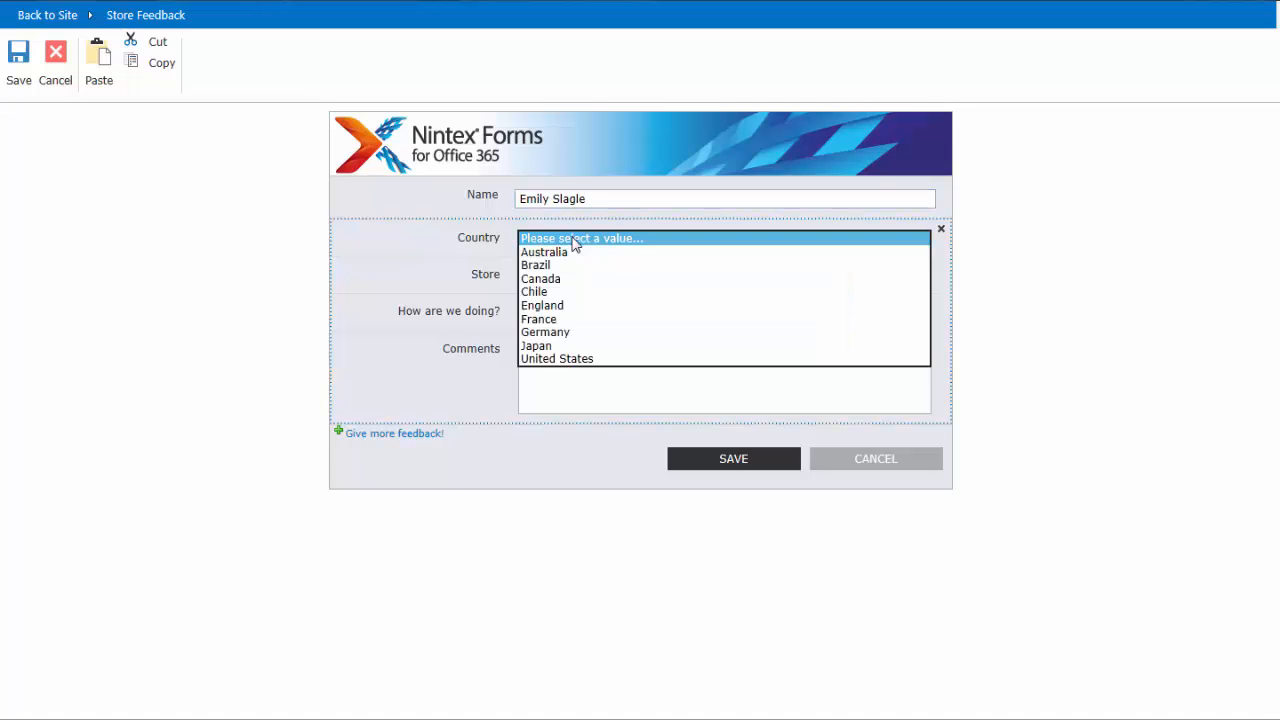
{"action": "left_click", "coordinate": [575, 362]}
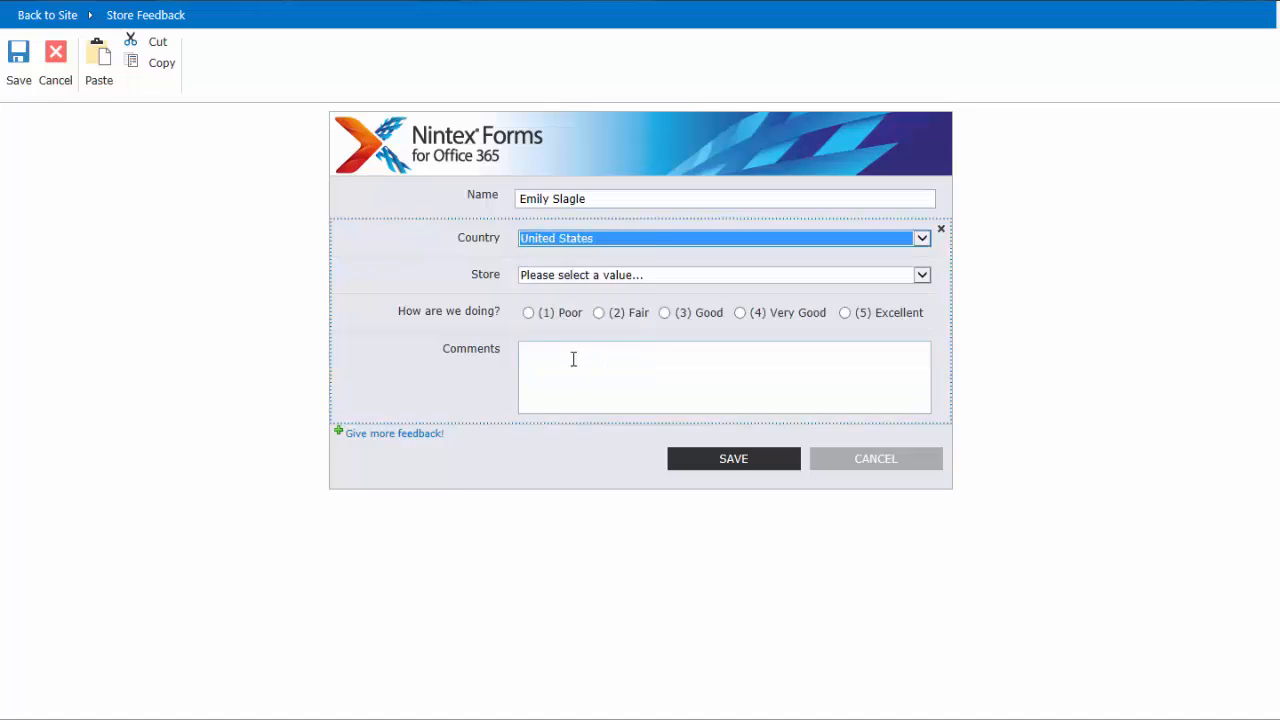
{"action": "left_click", "coordinate": [578, 276]}
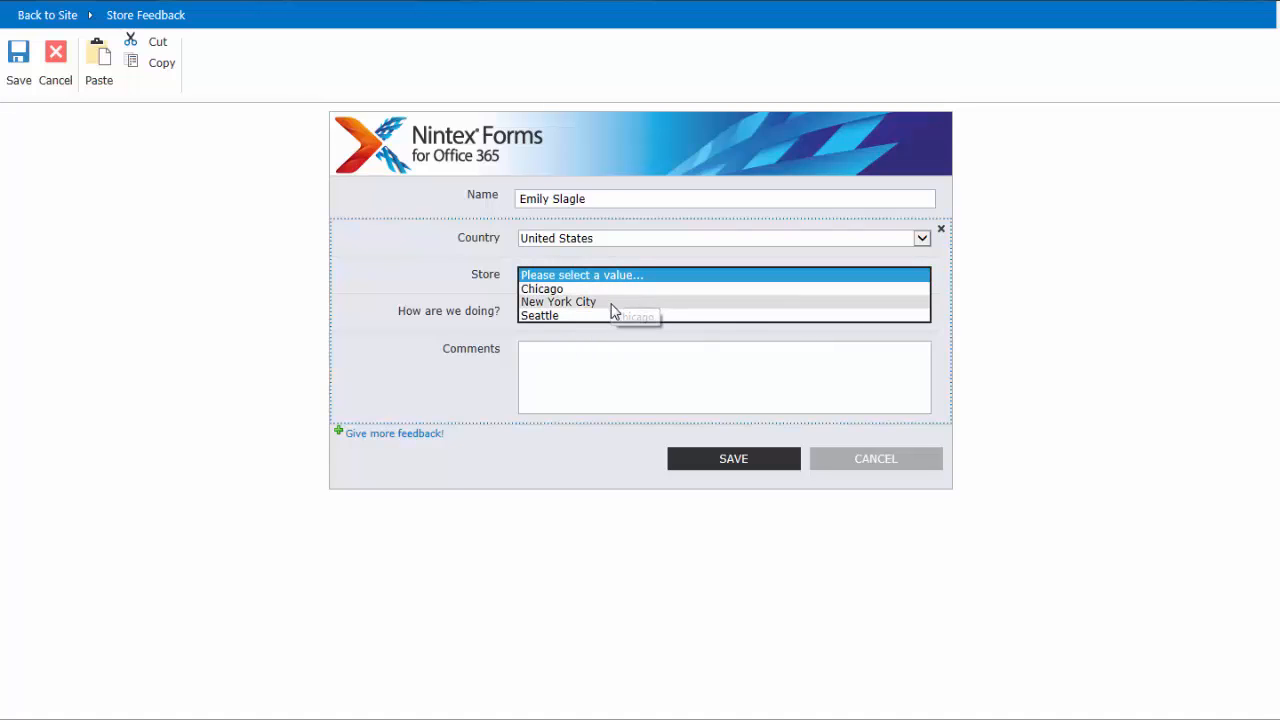
{"action": "left_click", "coordinate": [564, 317]}
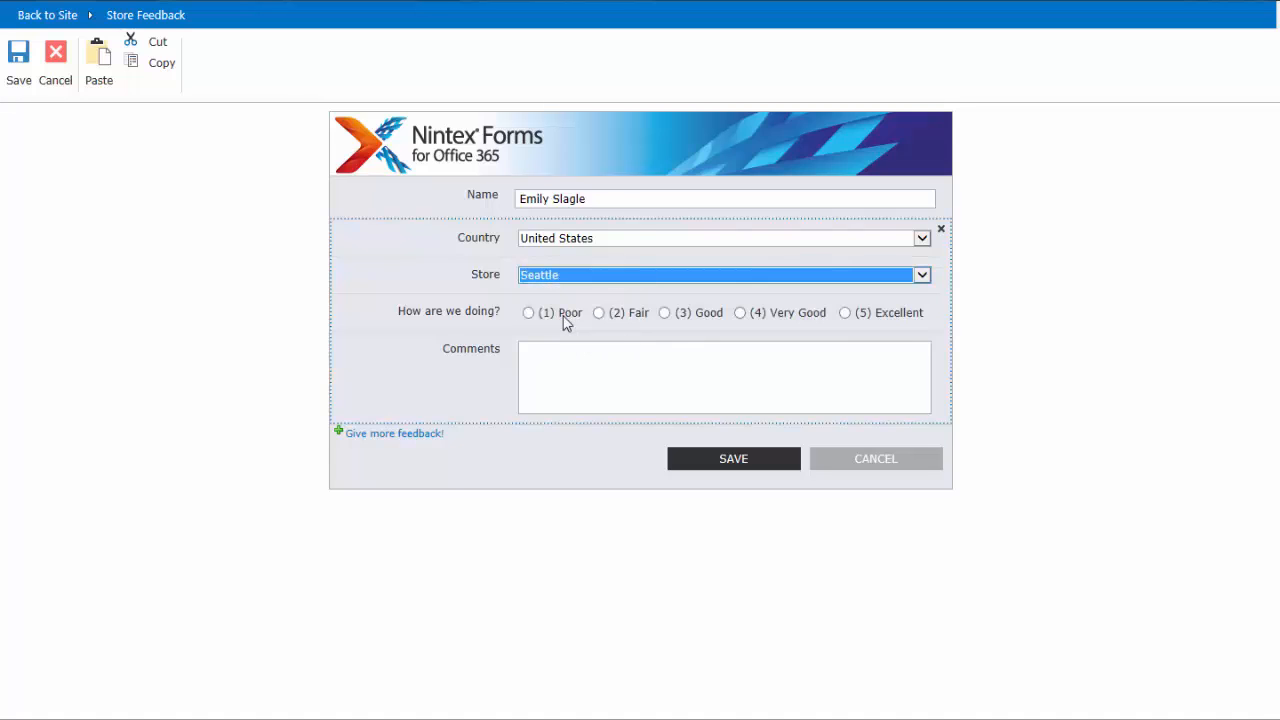
- Test the store filtering by switching the country to Germany and to Canada, opening the store choices for each
{"action": "left_click", "coordinate": [569, 247]}
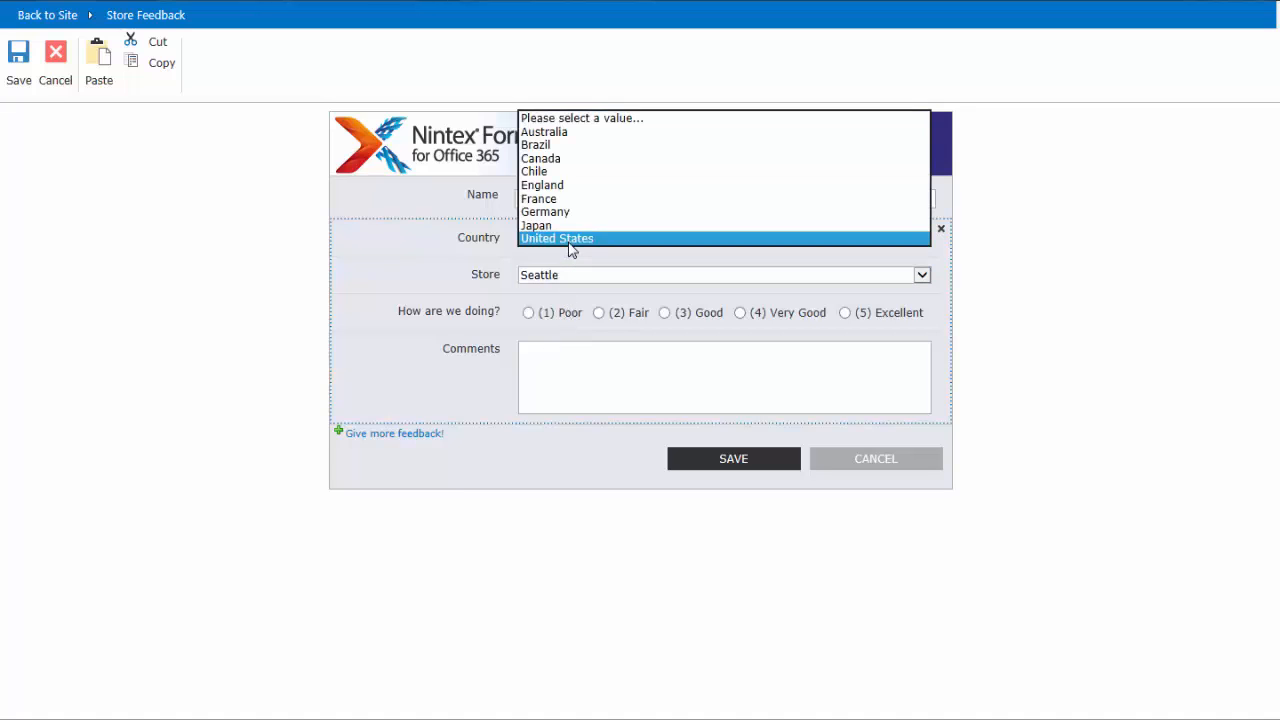
{"action": "left_click", "coordinate": [574, 213]}
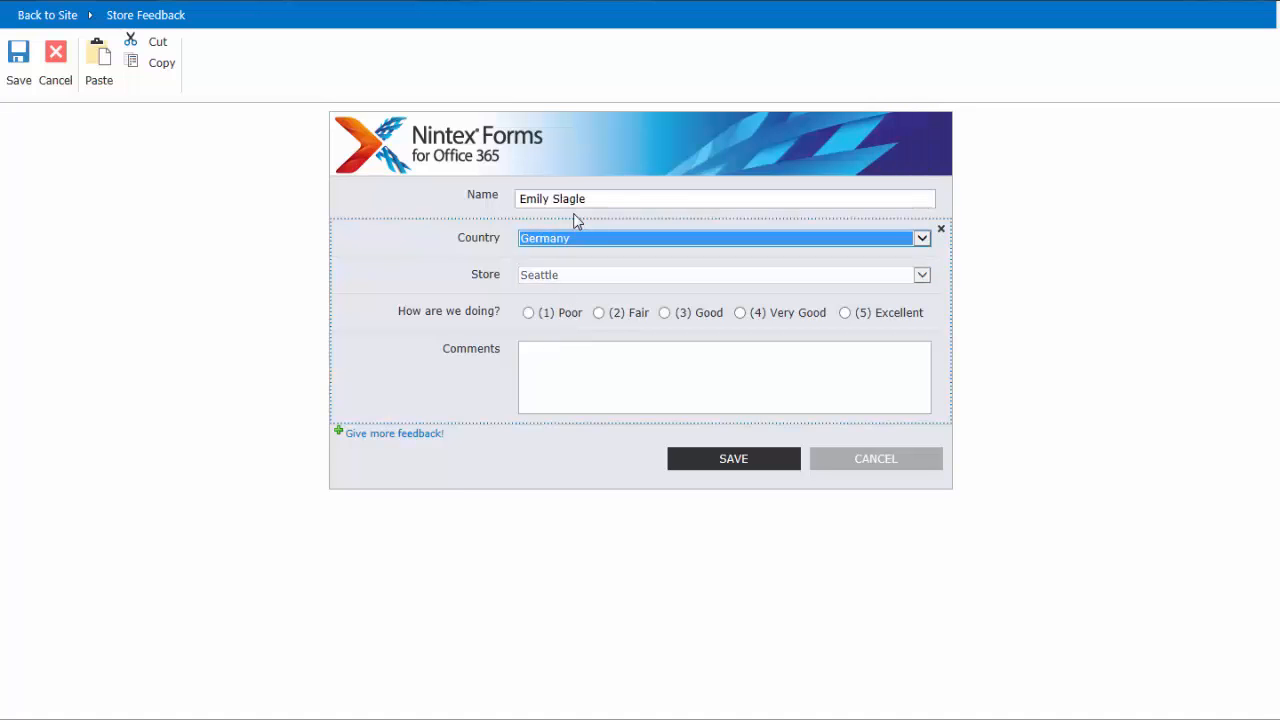
{"action": "left_click", "coordinate": [571, 274]}
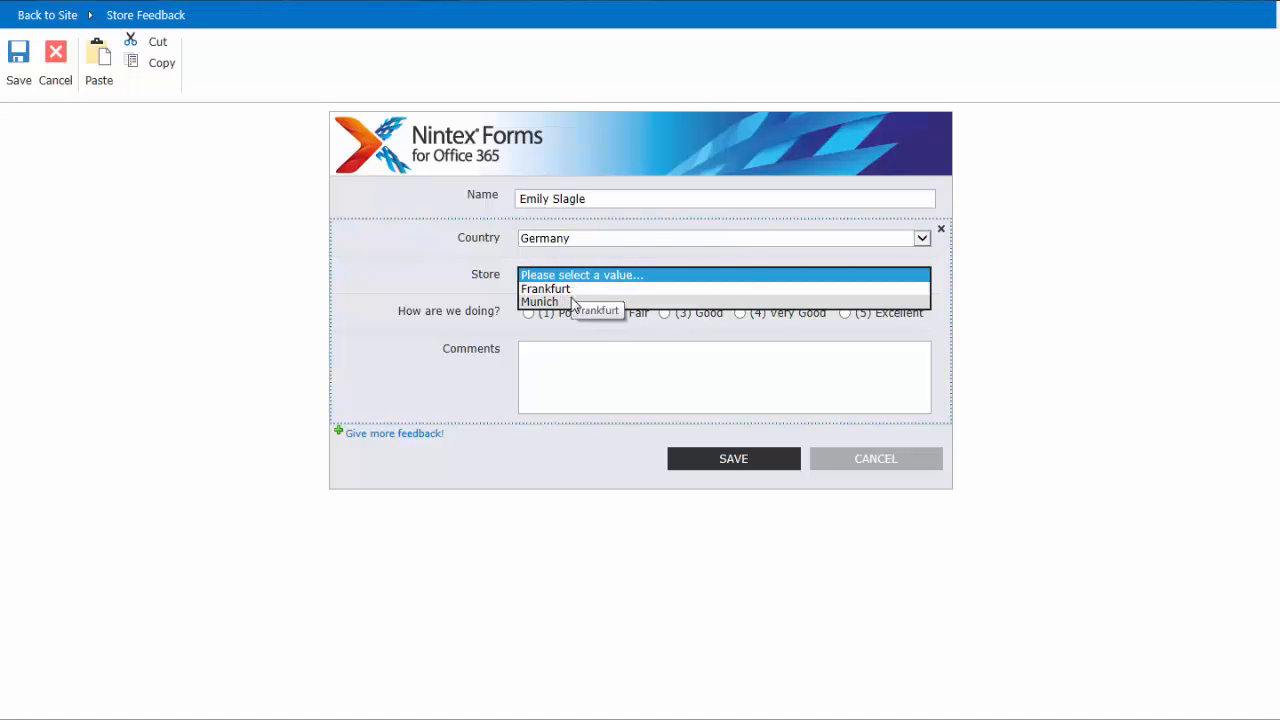
{"action": "left_click", "coordinate": [567, 247]}
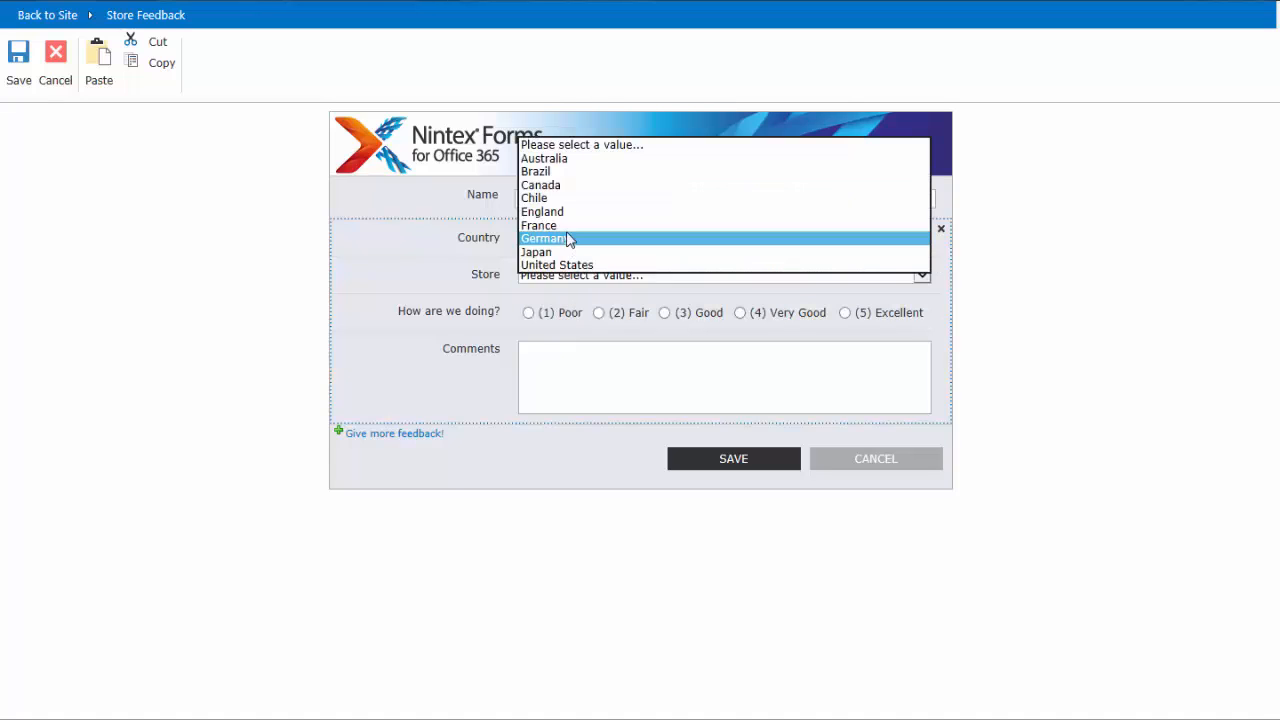
{"action": "left_click", "coordinate": [562, 186]}
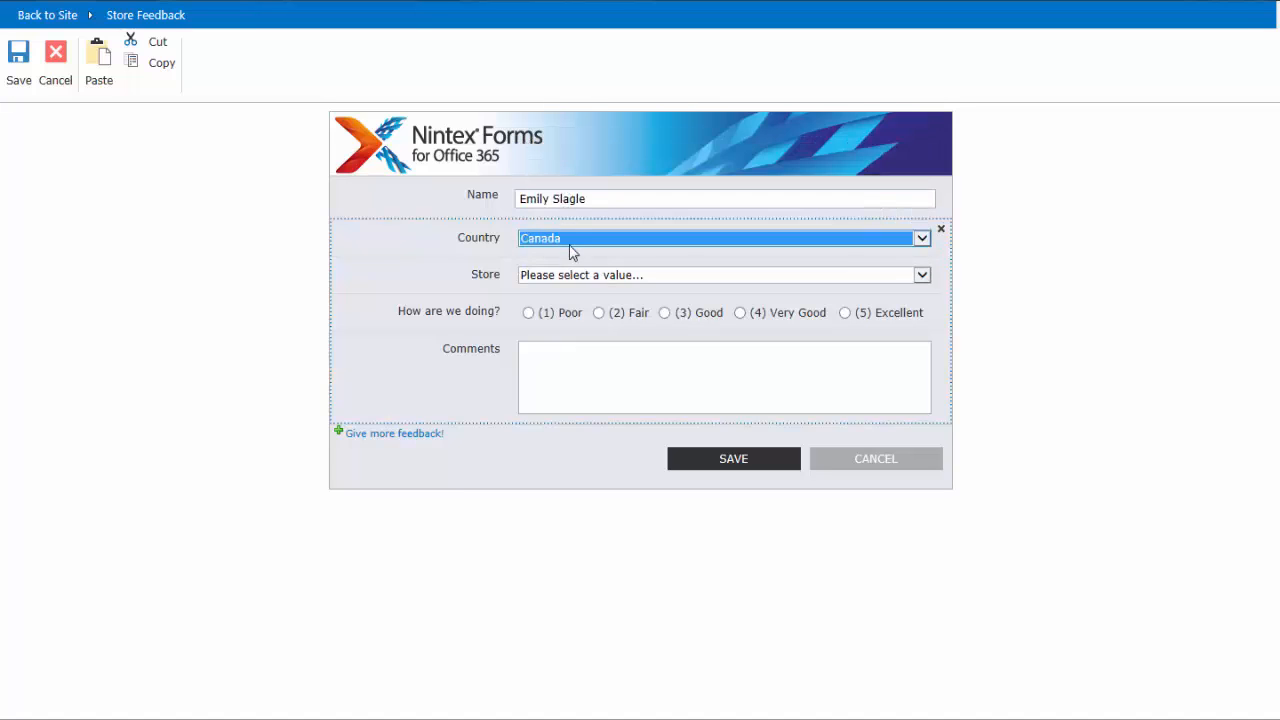
{"action": "left_click", "coordinate": [571, 277]}
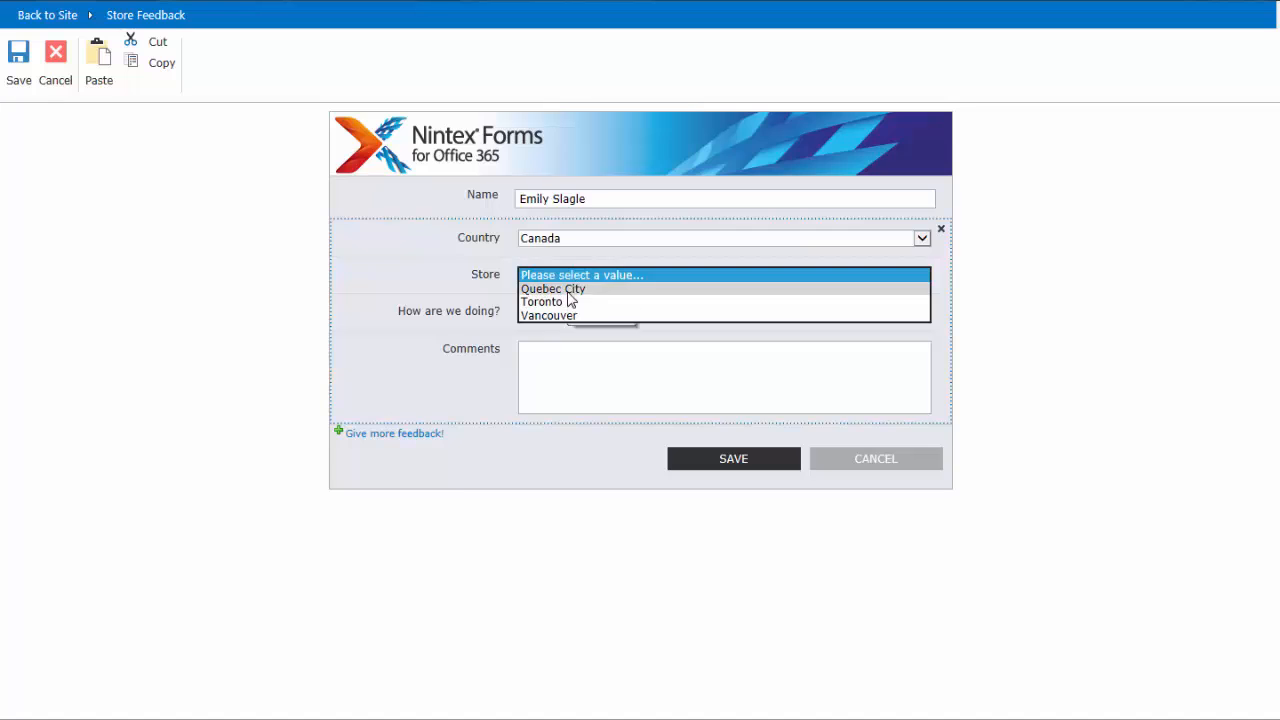
{"action": "left_click", "coordinate": [571, 289]}
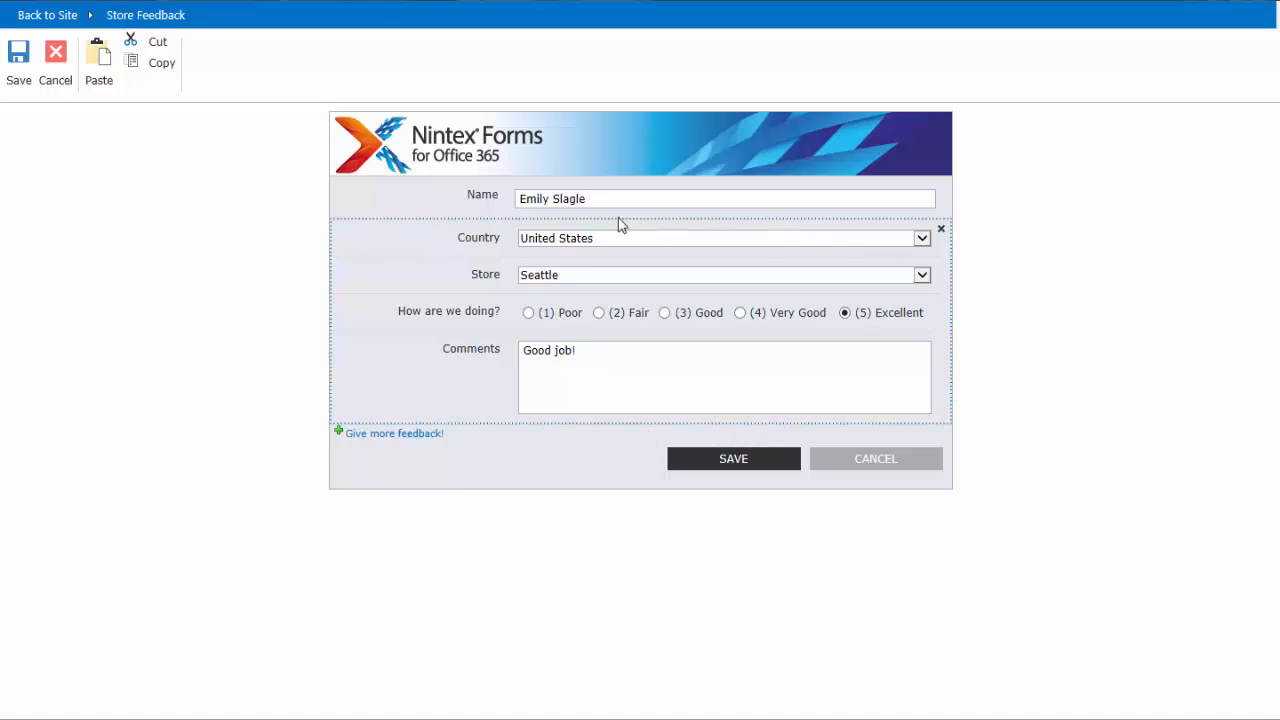
- Add a second feedback section for Canada and its Vancouver store, rated (5) Excellent
{"action": "left_click", "coordinate": [415, 436]}
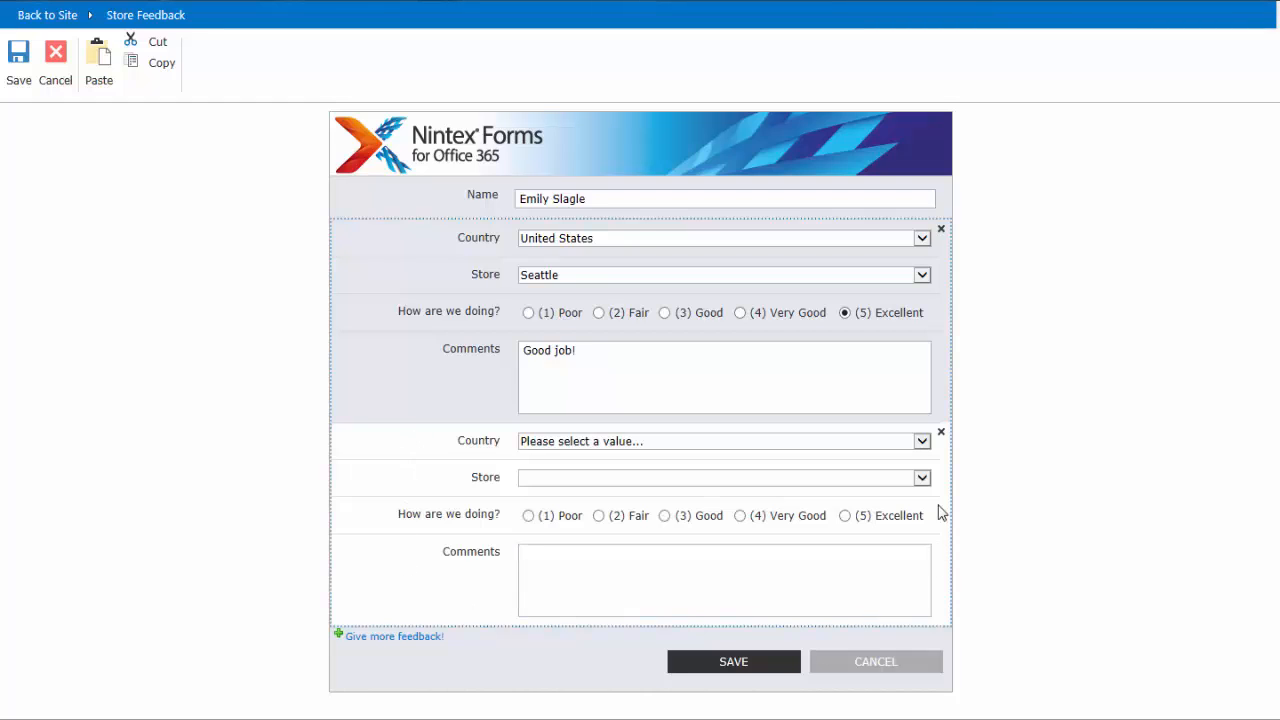
{"action": "left_click", "coordinate": [551, 441]}
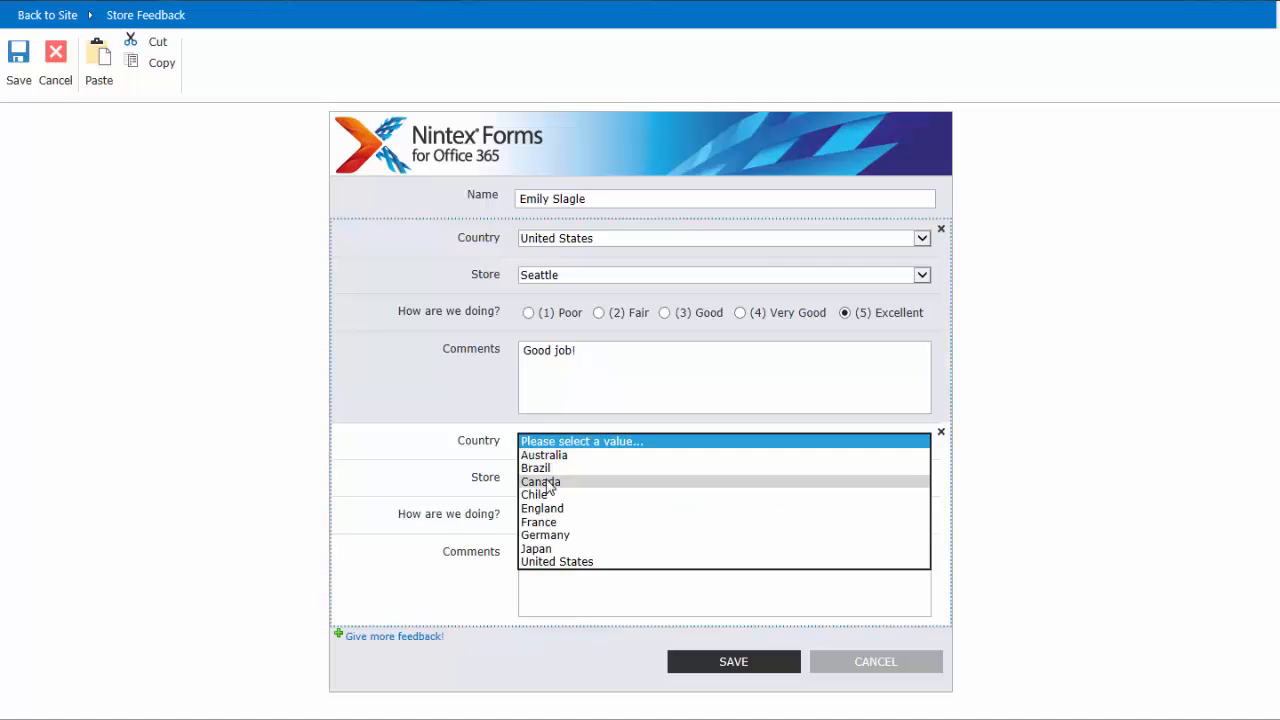
{"action": "left_click", "coordinate": [548, 482]}
{"action": "left_click", "coordinate": [564, 479]}
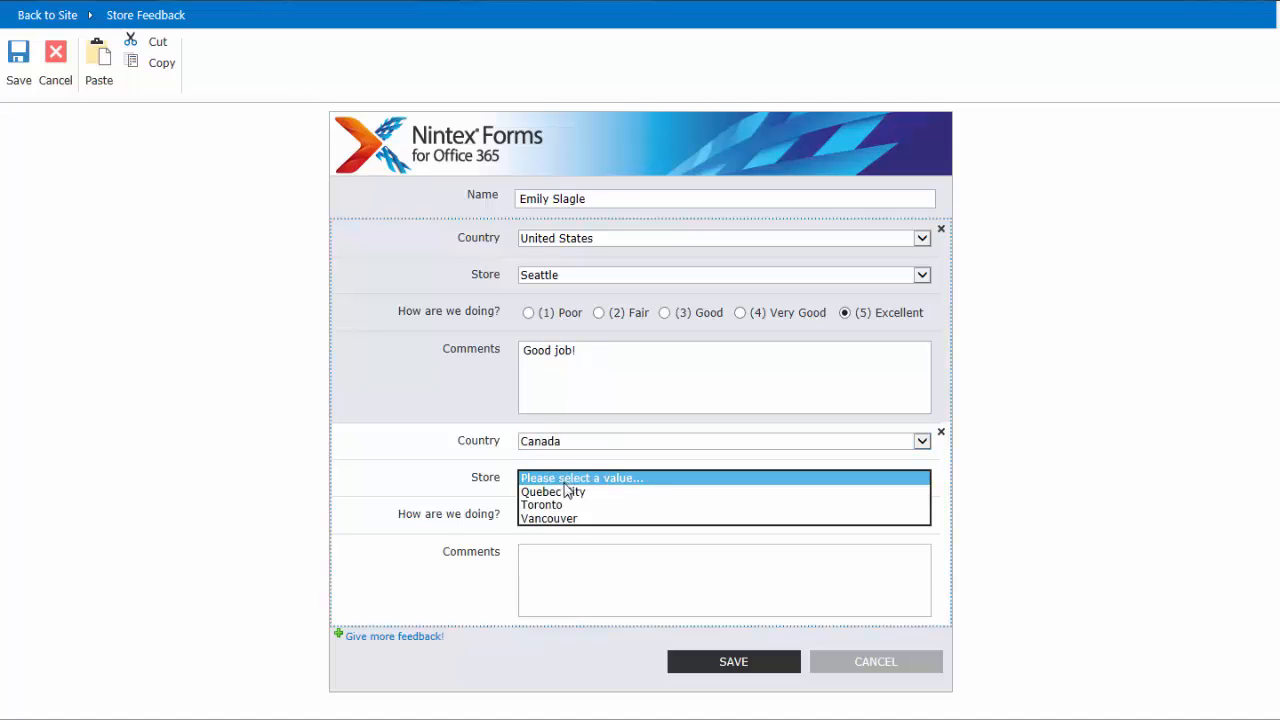
{"action": "left_click", "coordinate": [564, 518]}
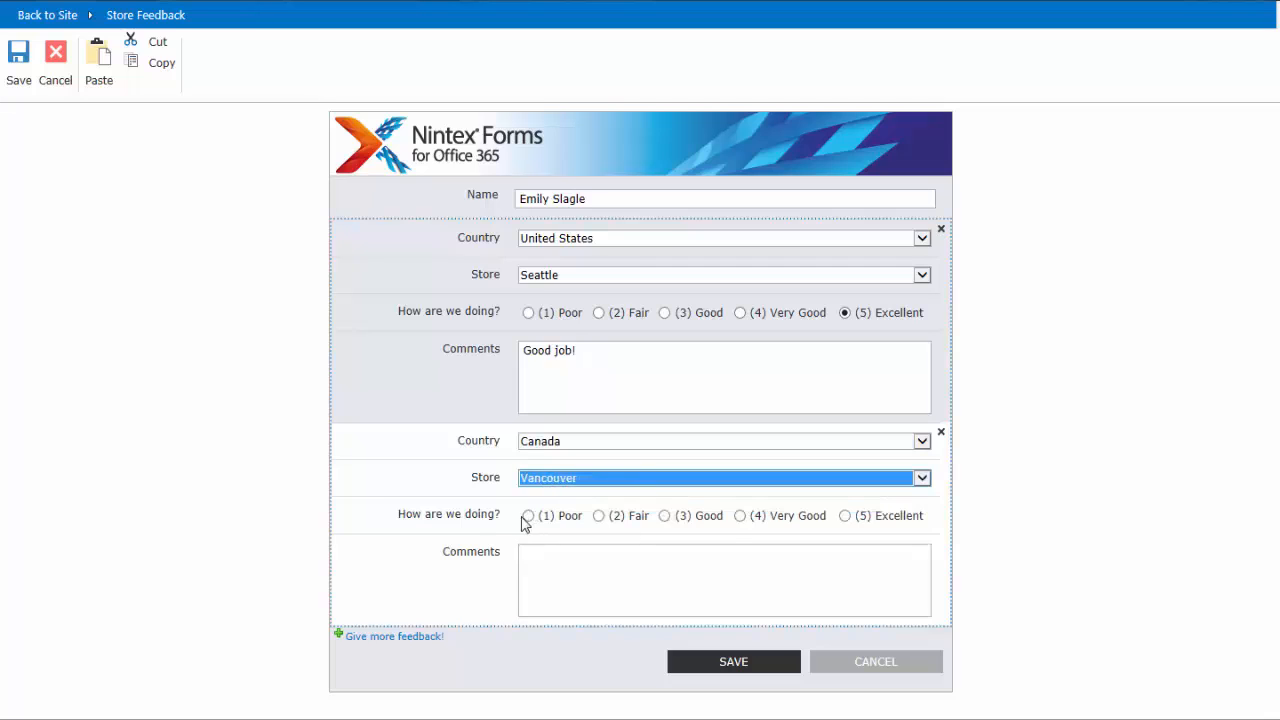
{"action": "left_click", "coordinate": [843, 517]}
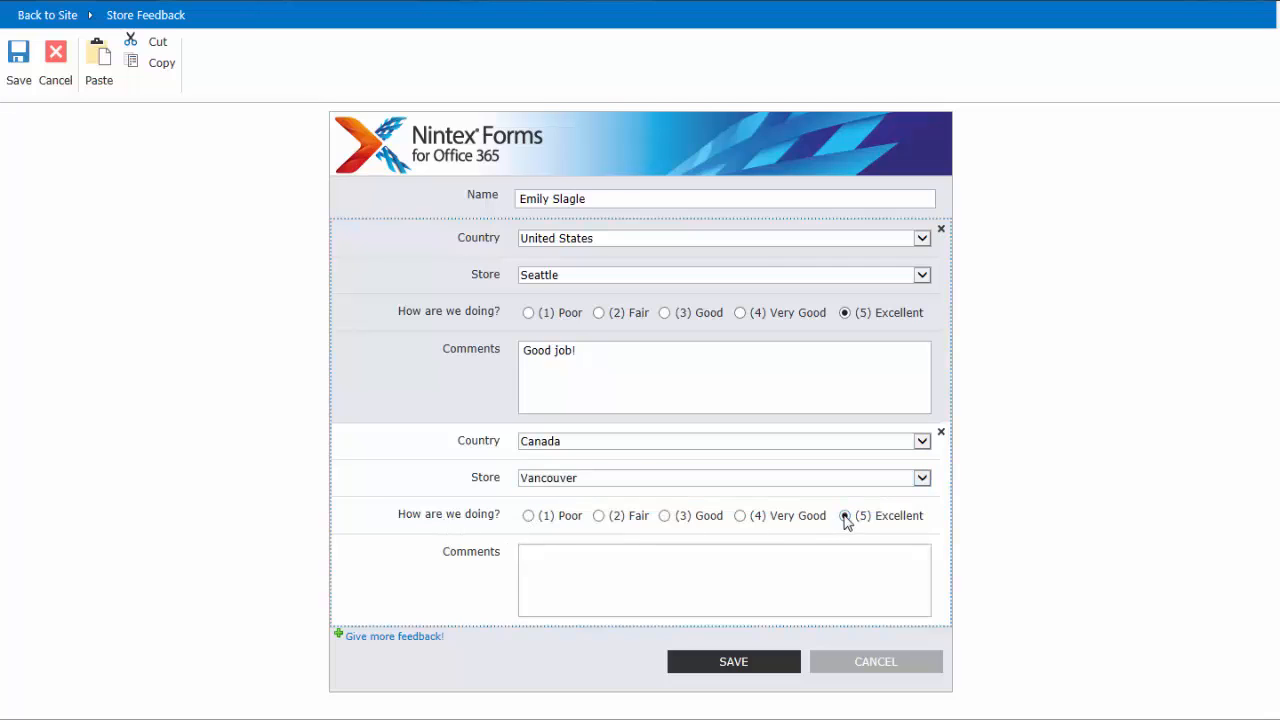
{"action": "left_click", "coordinate": [798, 564]}
- Switch the second section to Australia and its Melbourne store, and remove that section from the form
{"action": "left_click", "coordinate": [545, 443]}
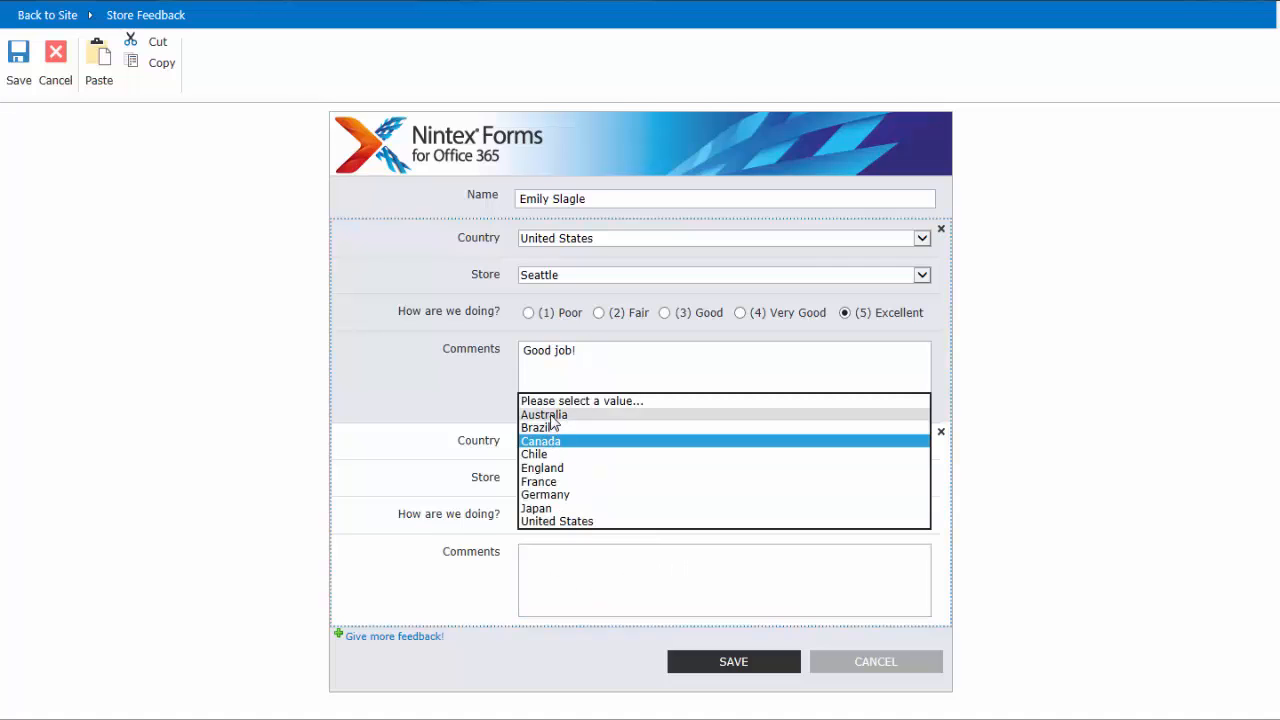
{"action": "left_click", "coordinate": [551, 414]}
{"action": "left_click", "coordinate": [557, 478]}
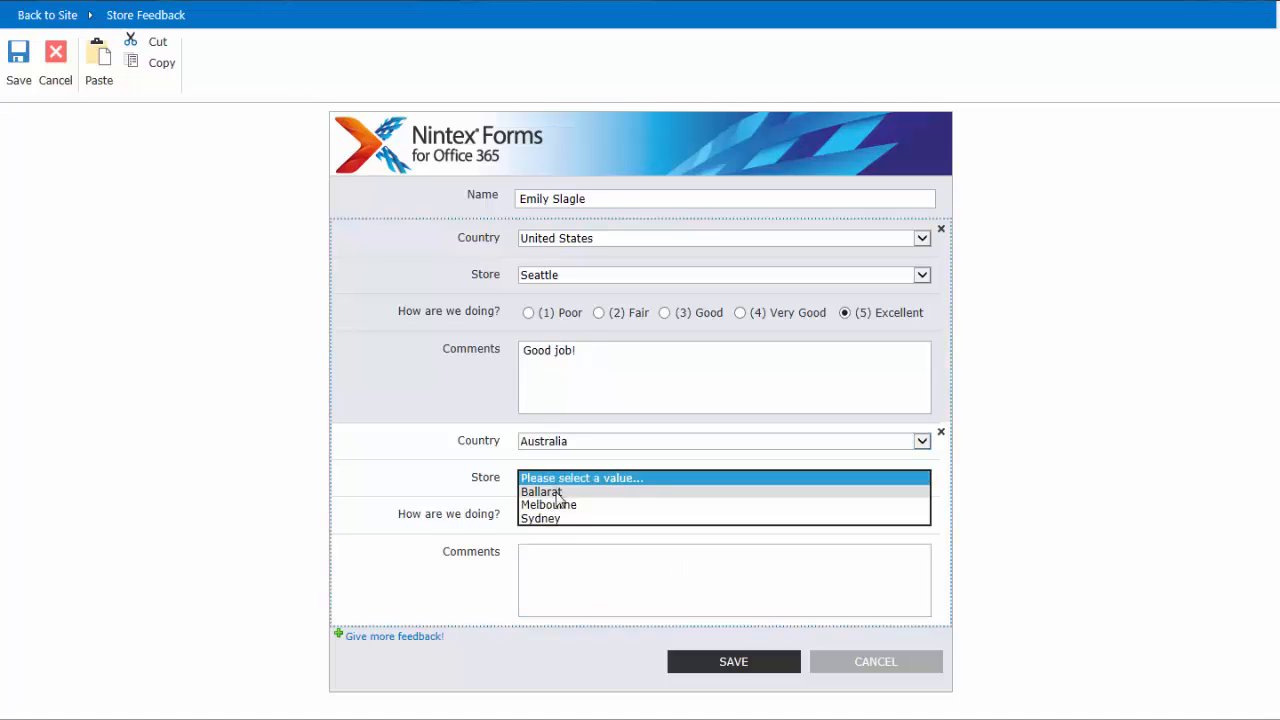
{"action": "left_click", "coordinate": [556, 505]}
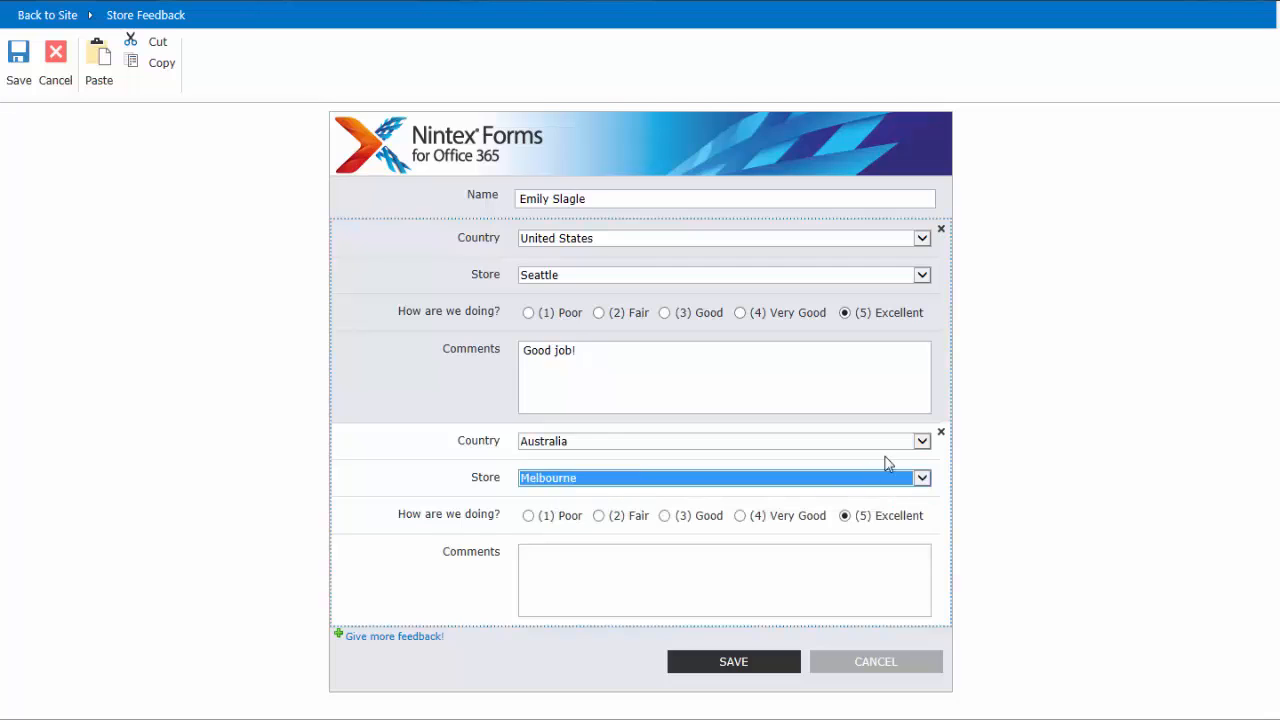
{"action": "left_click", "coordinate": [941, 432]}
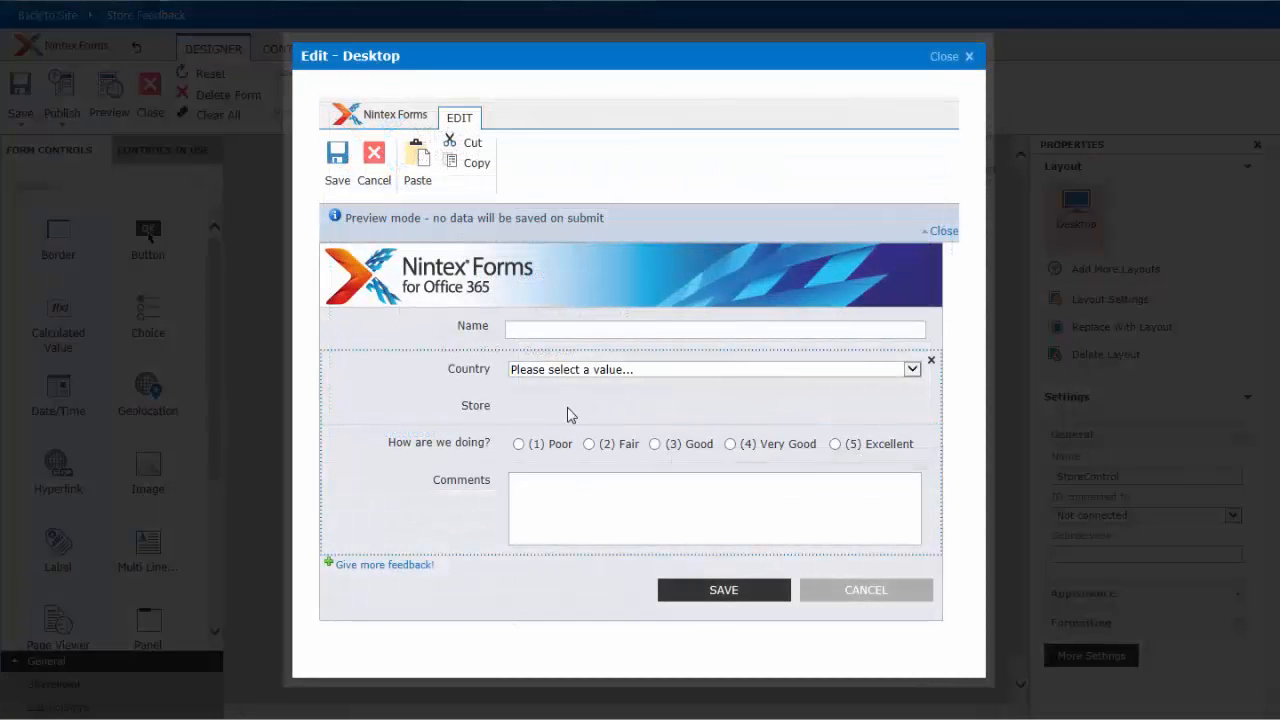
- In the form preview, select England as the country and Surrey as the store
{"action": "left_click", "coordinate": [686, 374]}
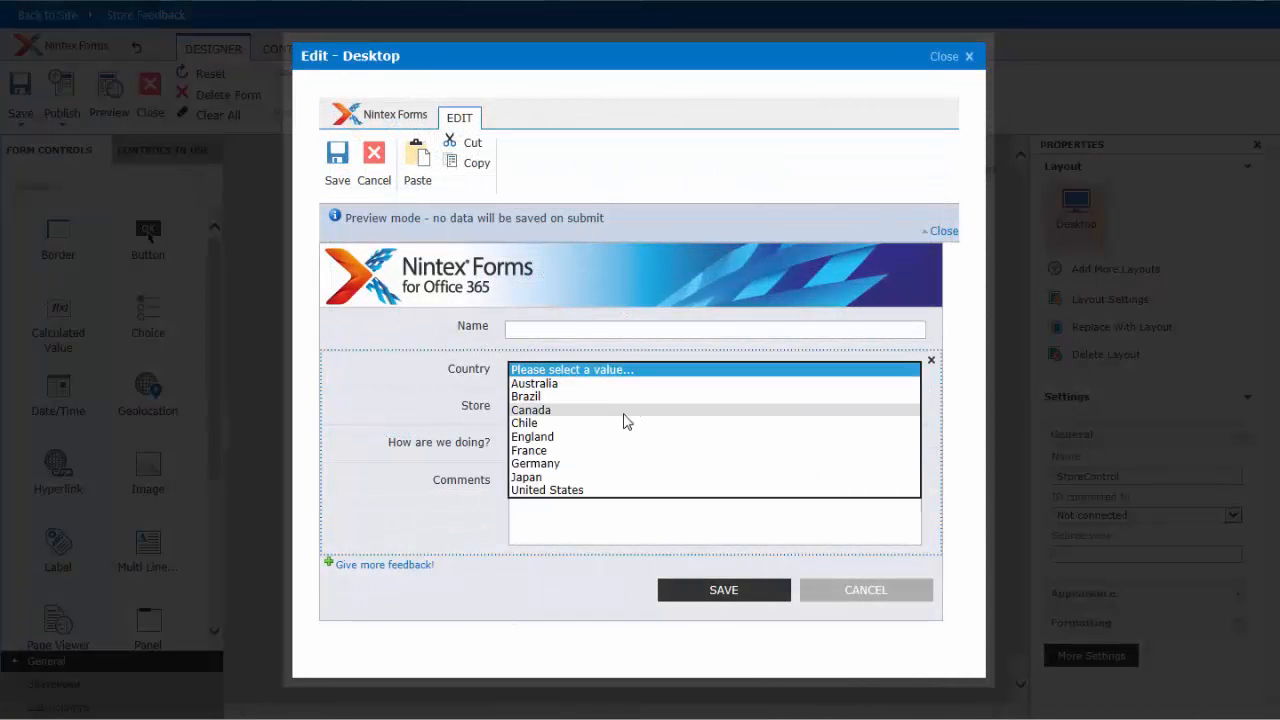
{"action": "left_click", "coordinate": [612, 437]}
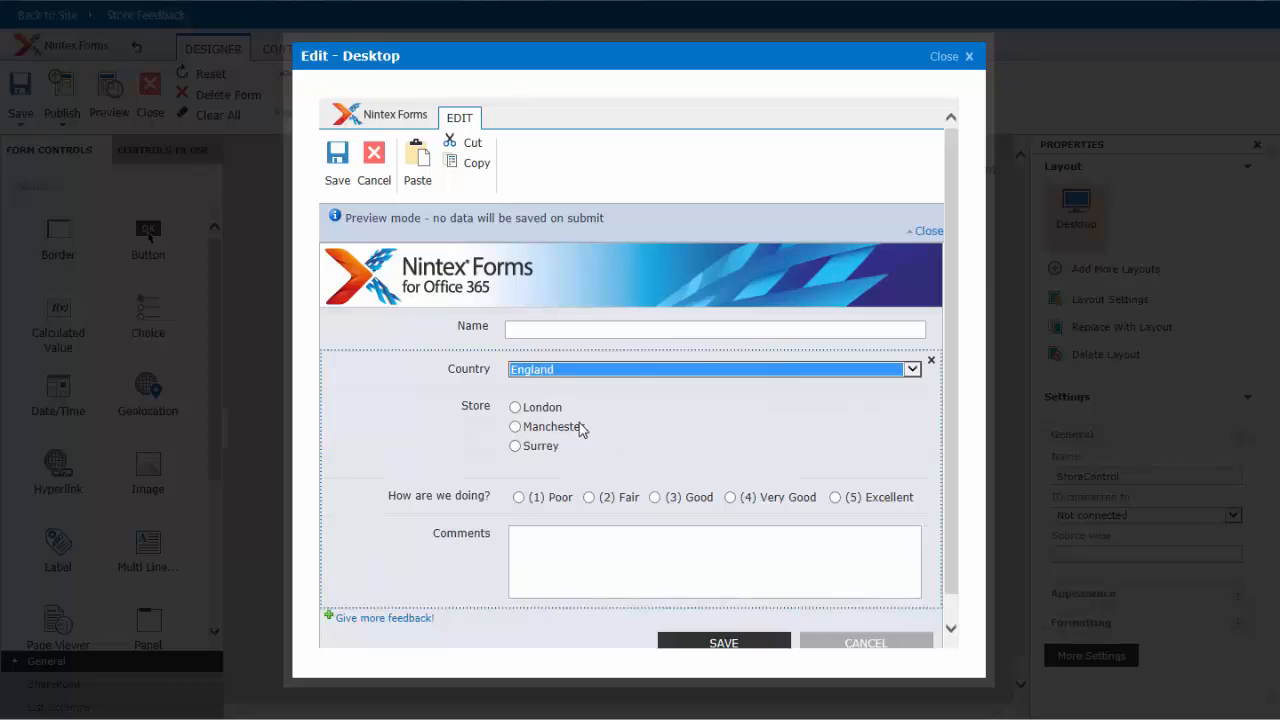
{"action": "left_click", "coordinate": [553, 412]}
{"action": "left_click", "coordinate": [550, 429]}
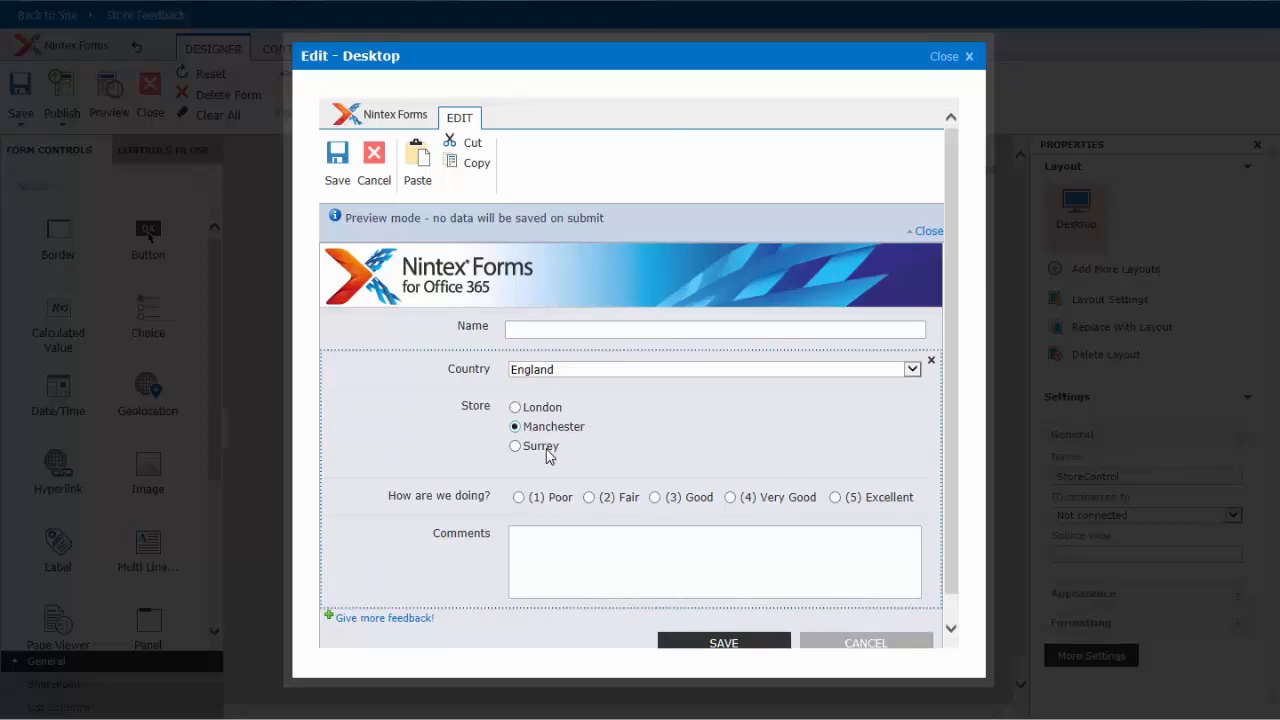
- Change the previewed form's country to Germany and select the Frankfurt store
{"action": "left_click", "coordinate": [557, 371]}
{"action": "left_click", "coordinate": [552, 400]}
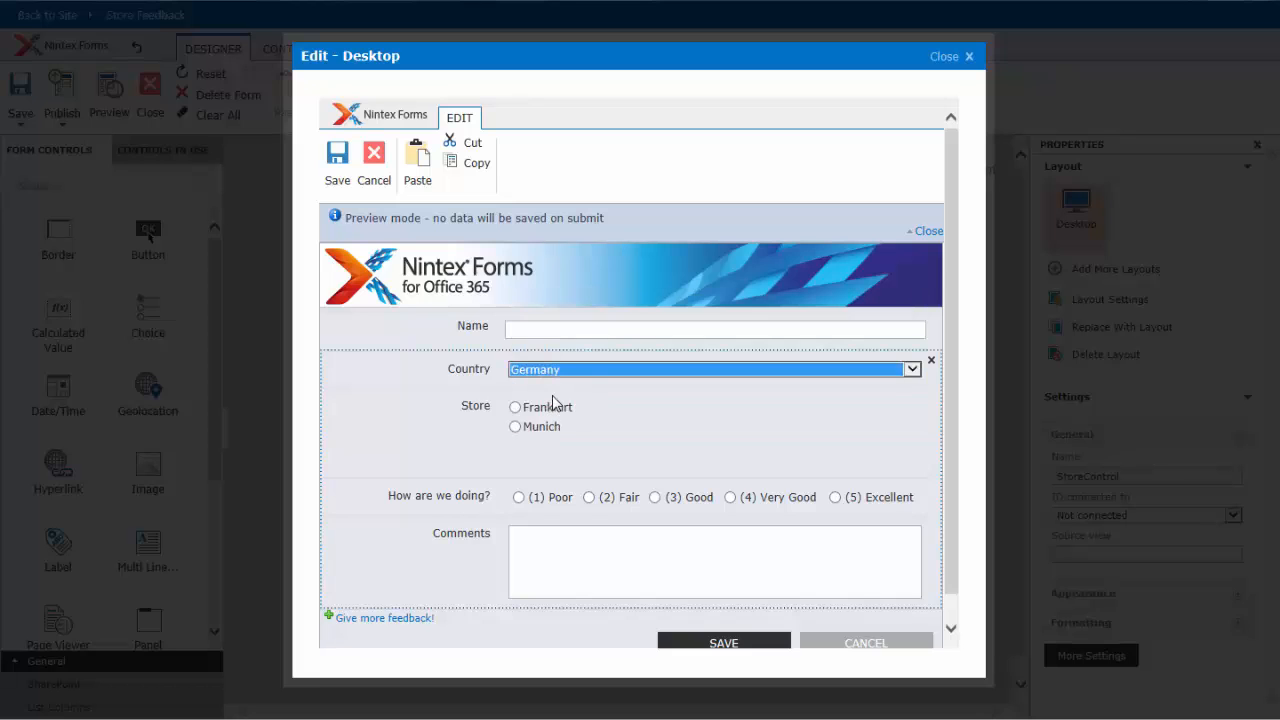
{"action": "left_click", "coordinate": [553, 405]}
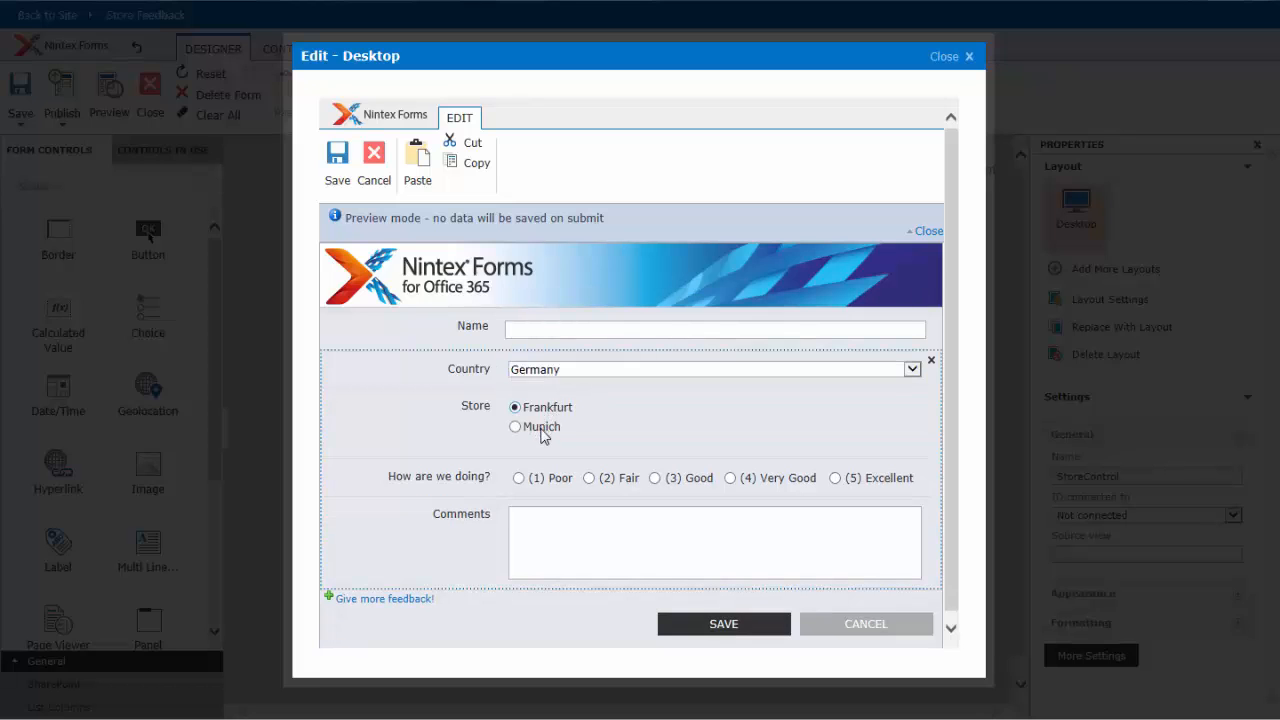
{"action": "left_click", "coordinate": [547, 410]}
- Change the previewed form's country to Chile and select the Santiago store
{"action": "left_click", "coordinate": [622, 372]}
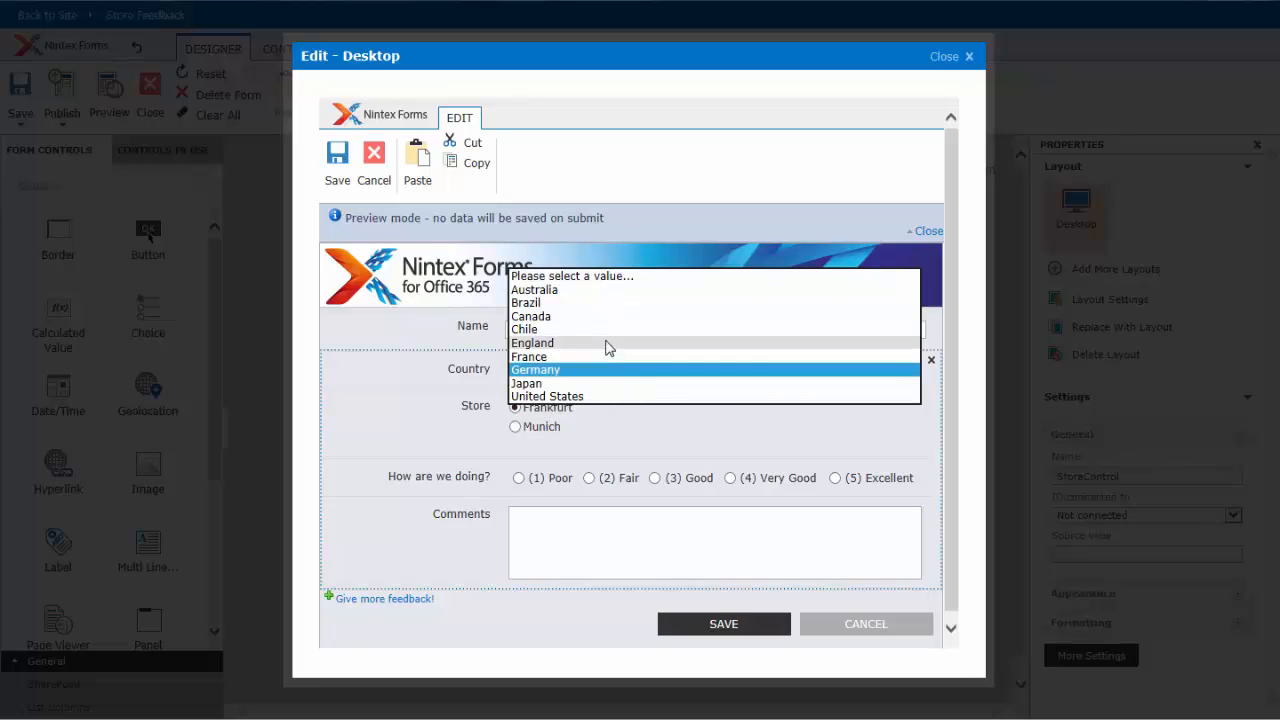
{"action": "left_click", "coordinate": [606, 331]}
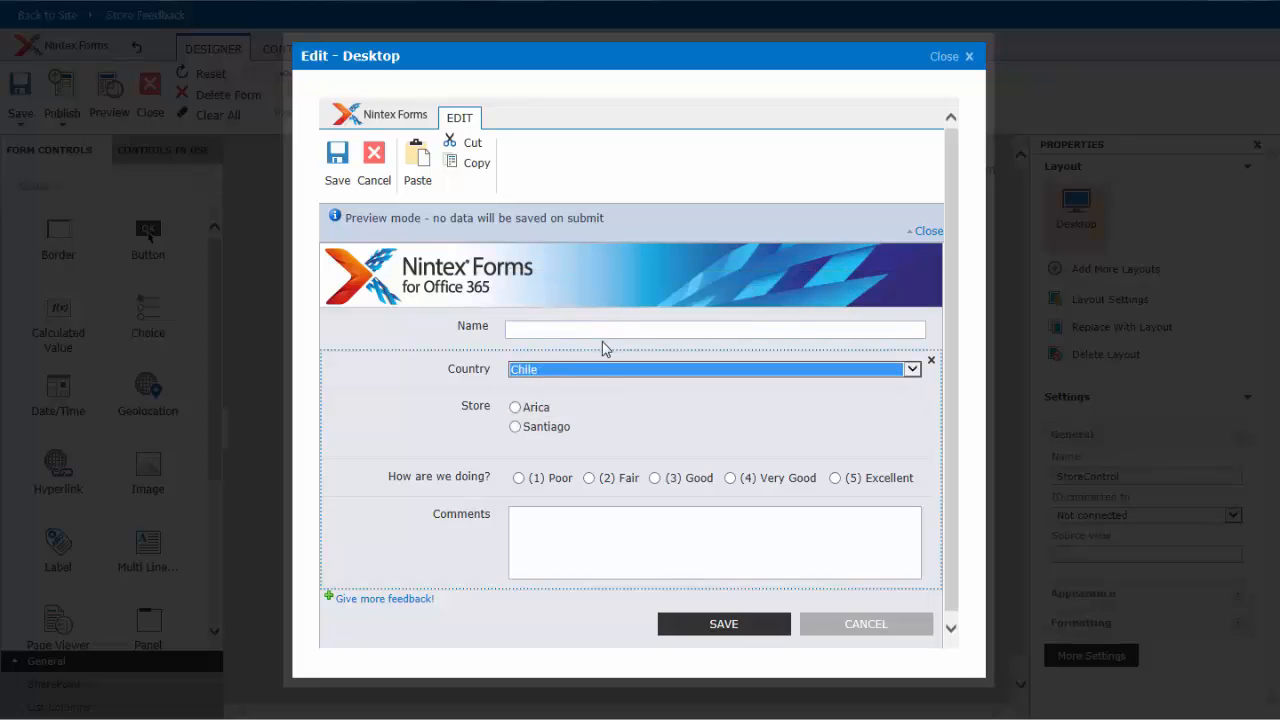
{"action": "left_click", "coordinate": [517, 409]}
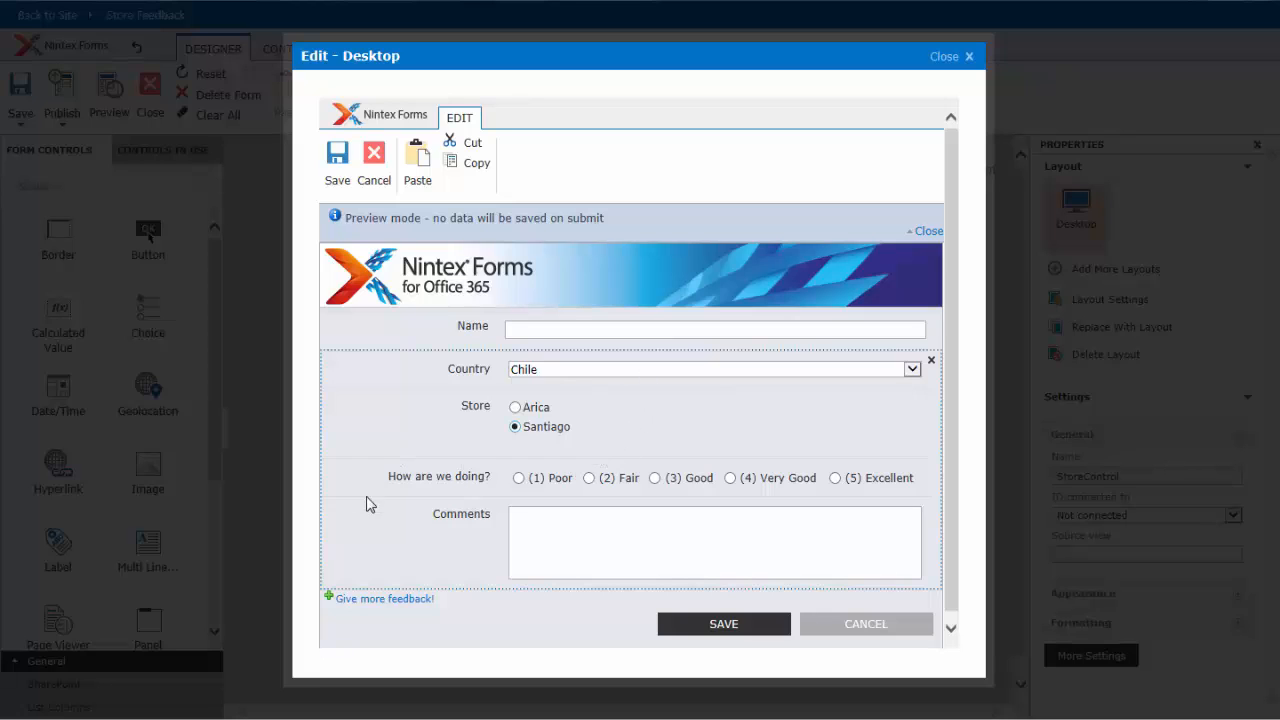
- Change the previewed form's country to Australia and select the Ballarat store
{"action": "left_click", "coordinate": [514, 372]}
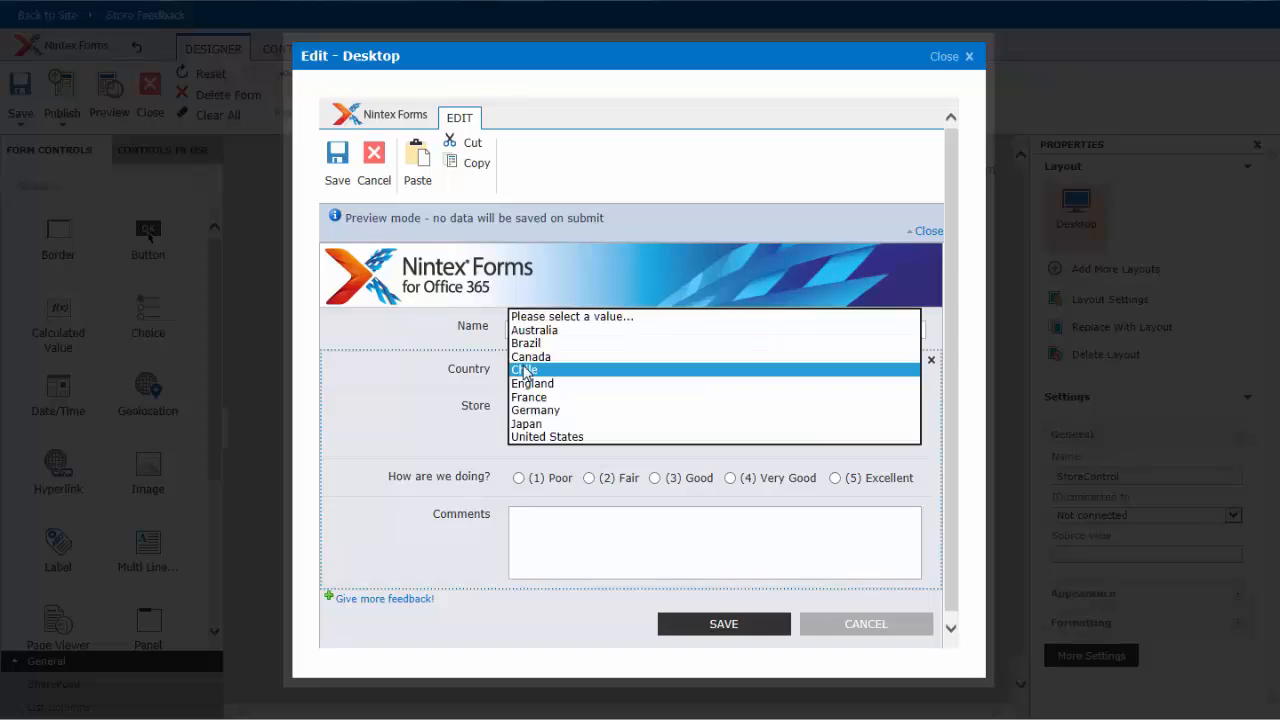
{"action": "left_click", "coordinate": [545, 331]}
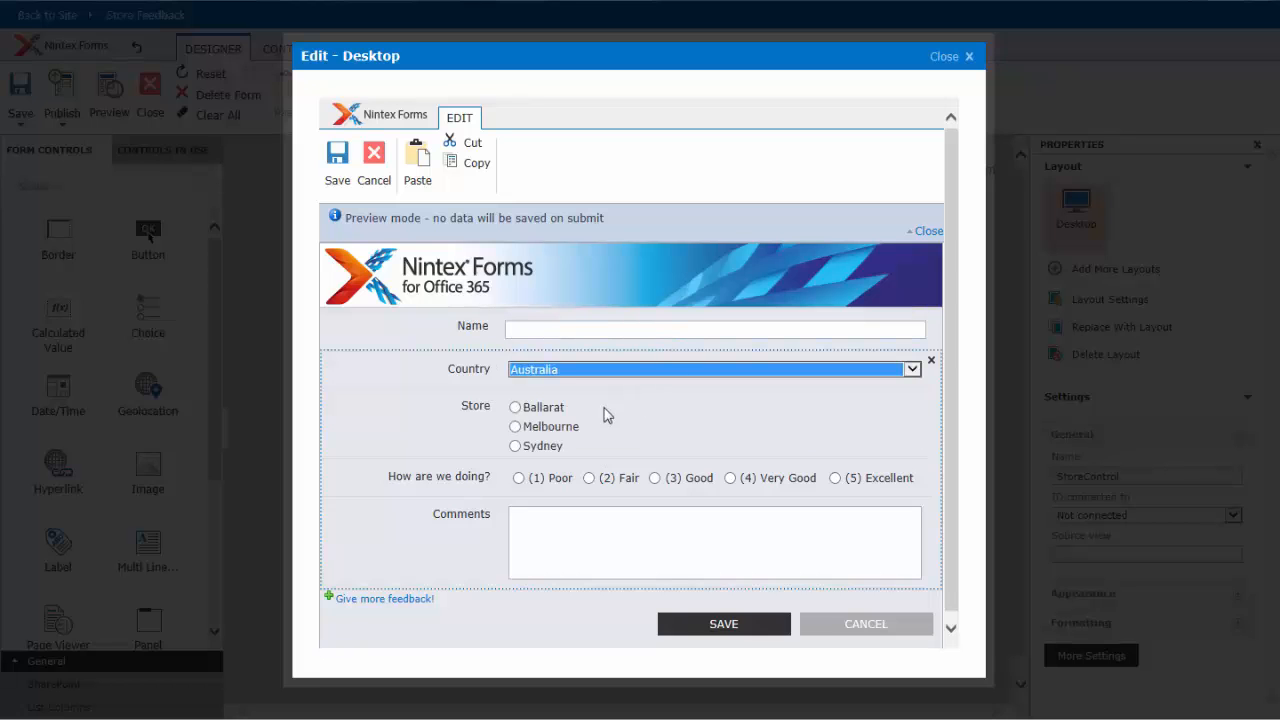
{"action": "left_click", "coordinate": [515, 408]}
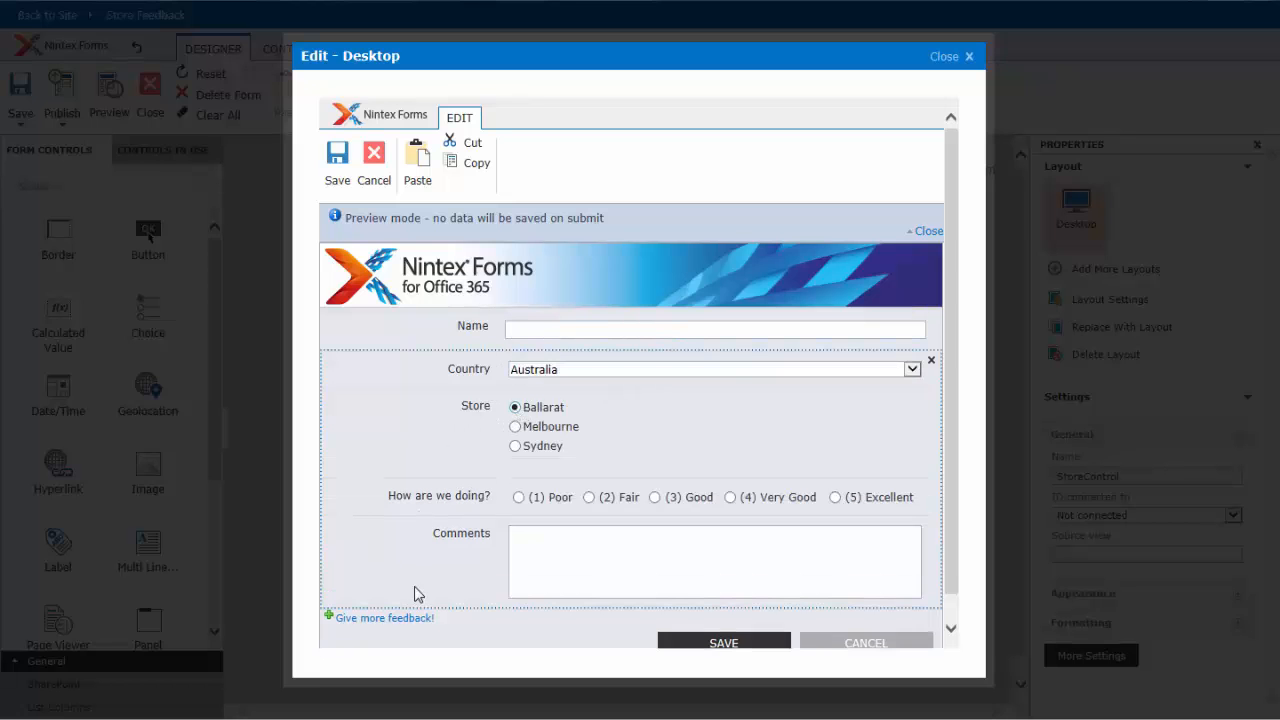
- Add another feedback section to the previewed form and choose Brazil with its São Paulo store
{"action": "left_click", "coordinate": [405, 620]}
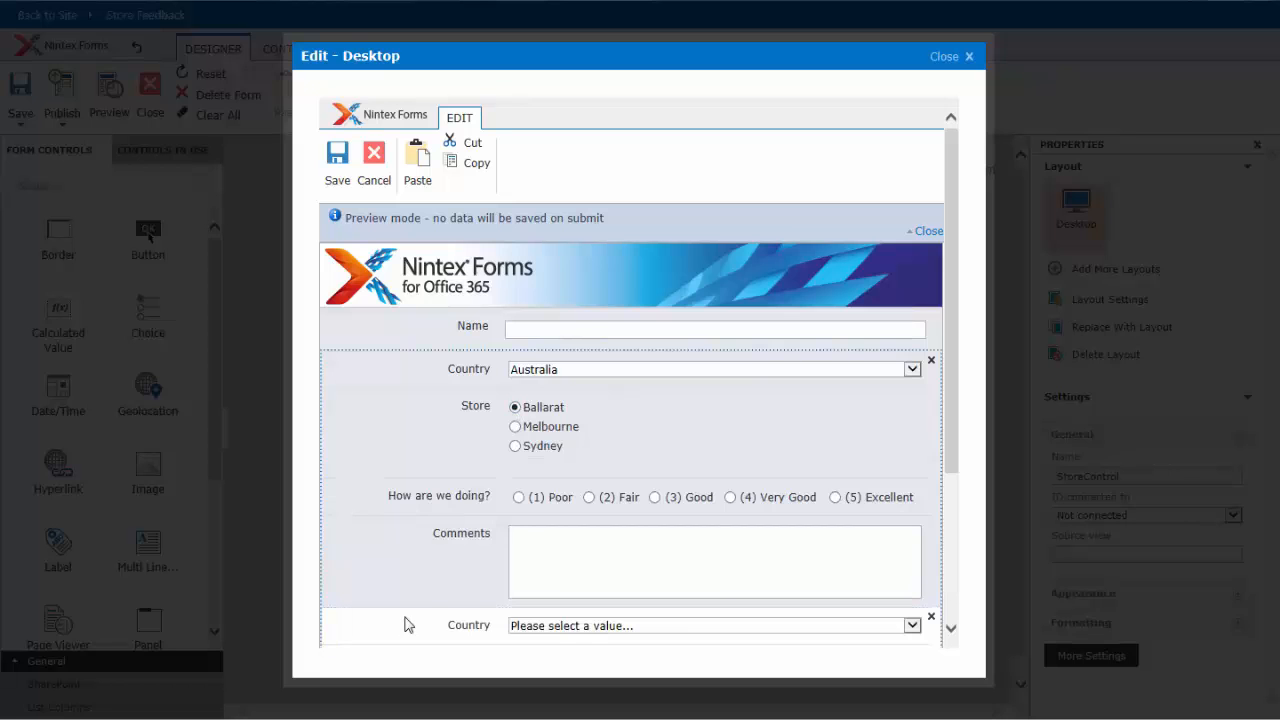
{"action": "scroll", "coordinate": [434, 600], "scroll_direction": "down", "scroll_amount": 3}
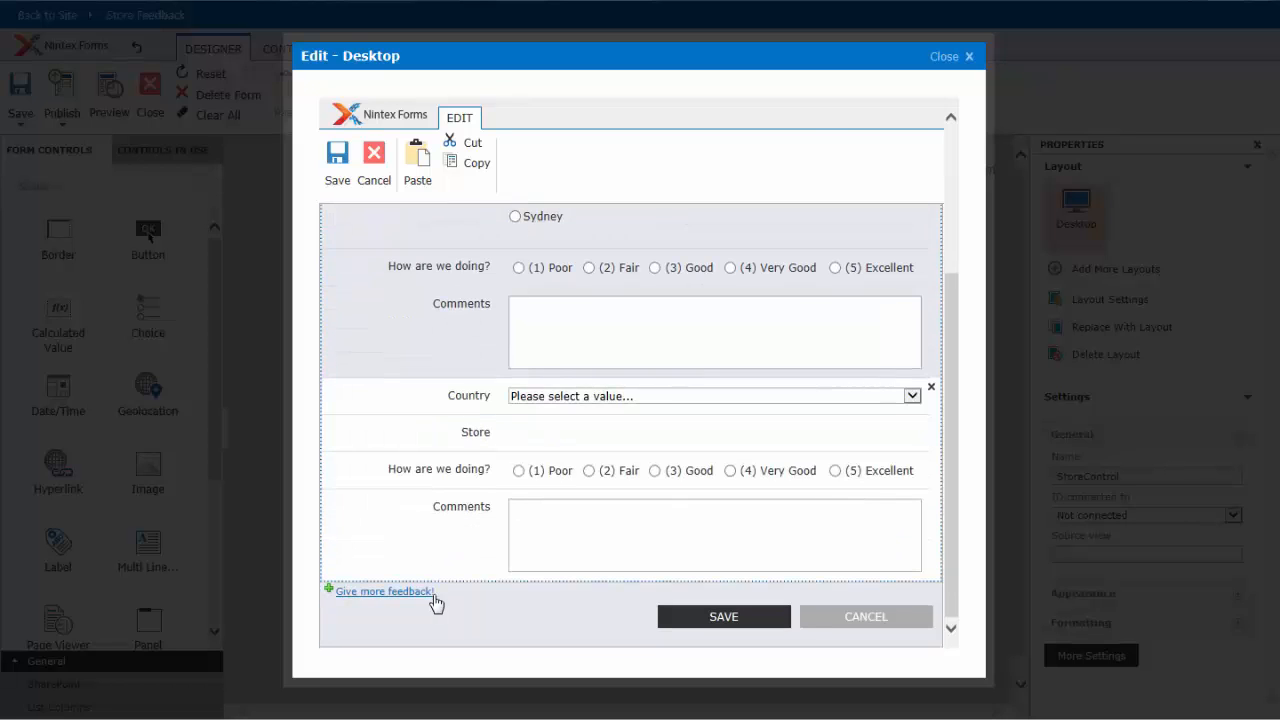
{"action": "left_click", "coordinate": [537, 397]}
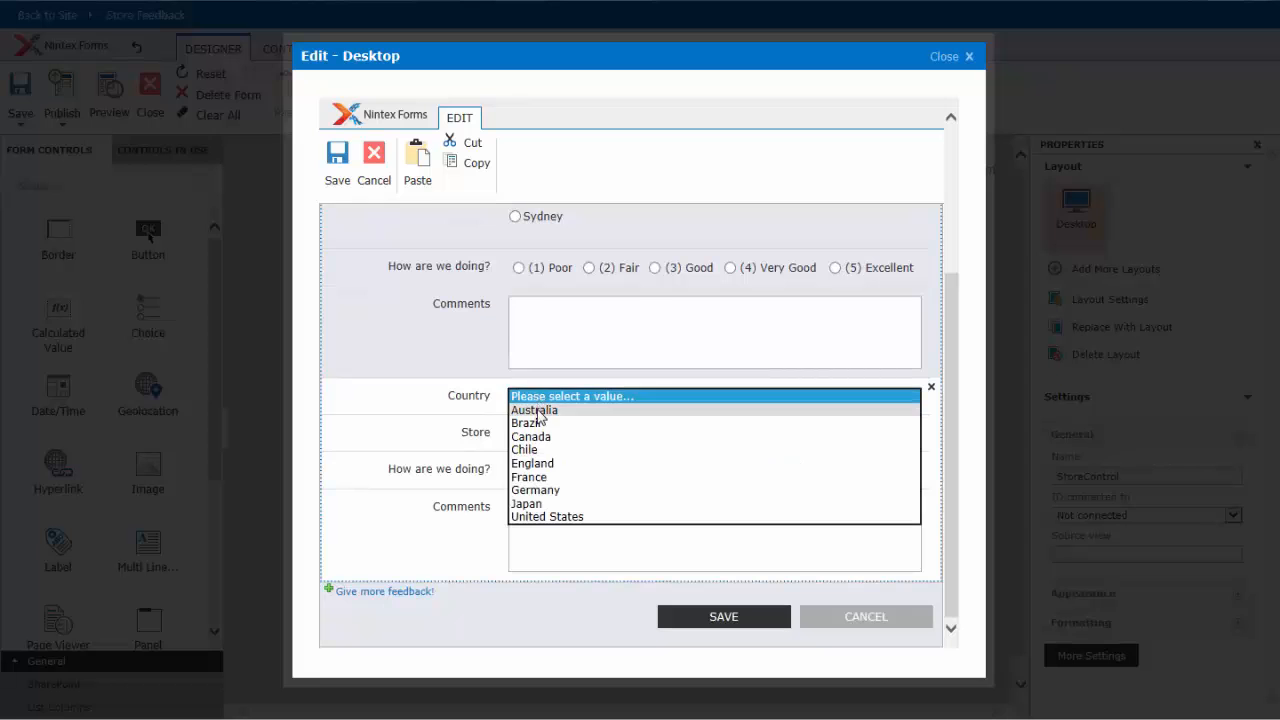
{"action": "left_click", "coordinate": [537, 423]}
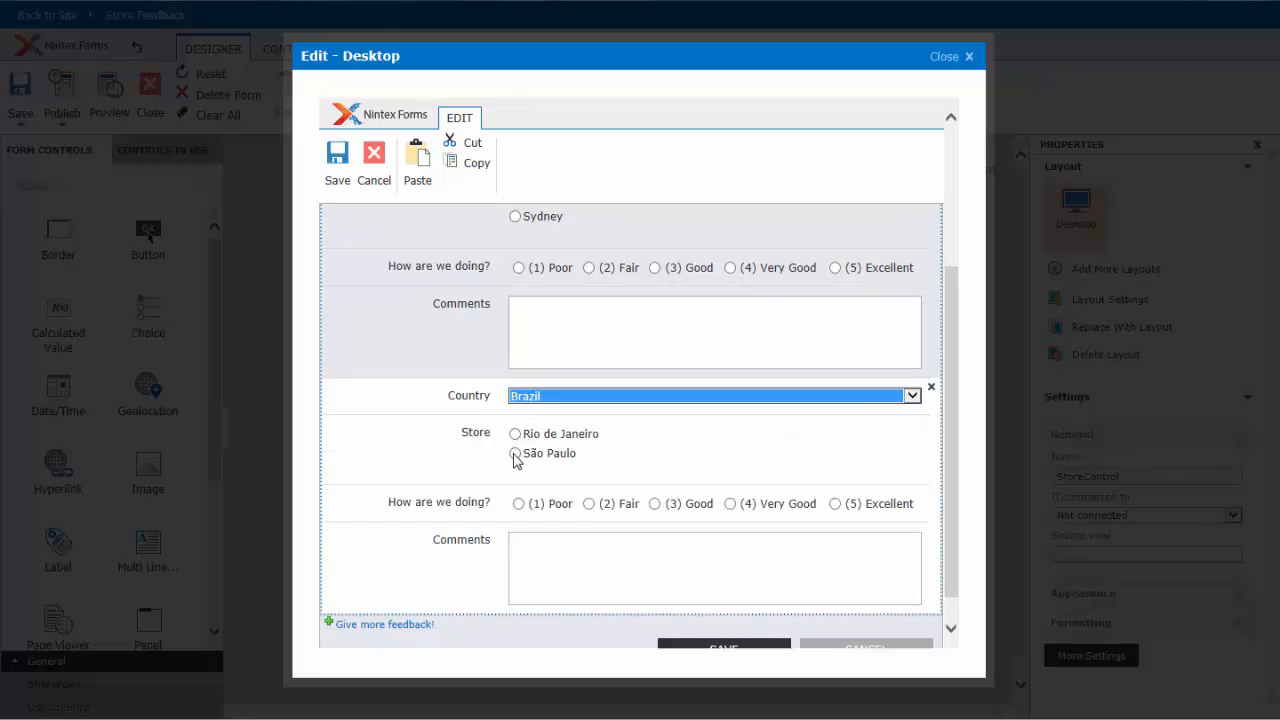
{"action": "left_click", "coordinate": [515, 454]}
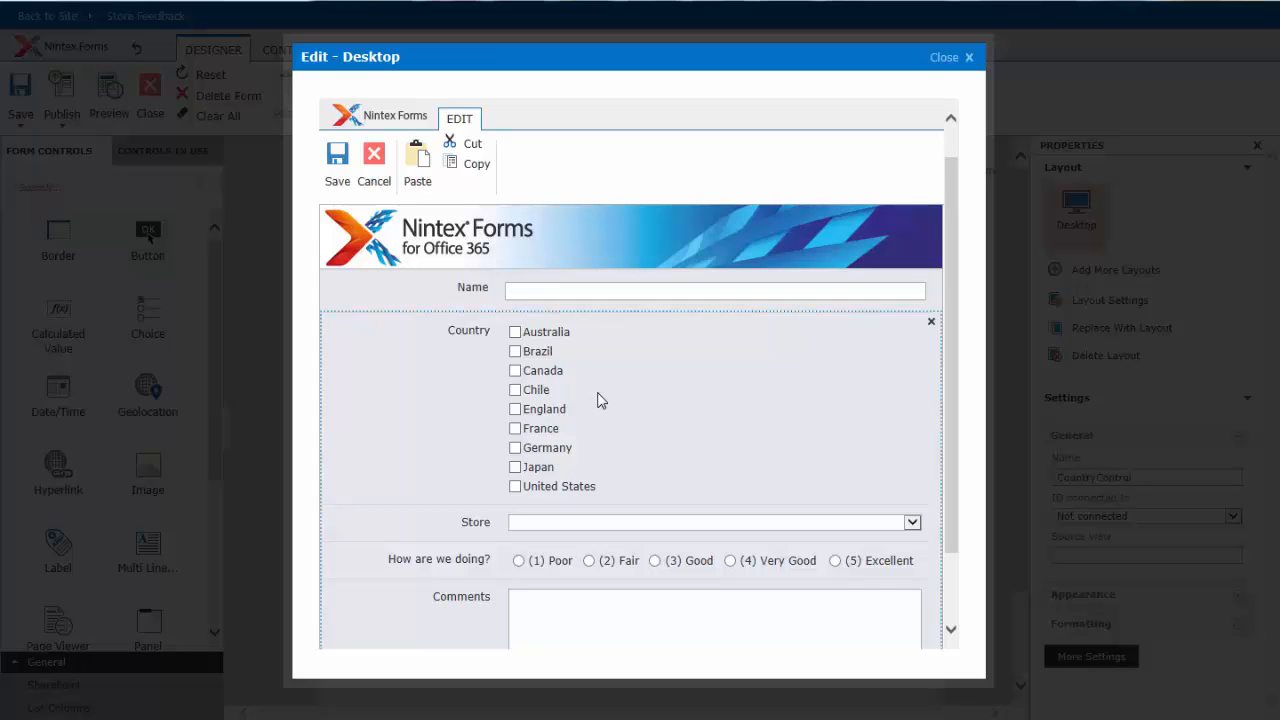
- In the preview with country checkboxes, tick England and France and list the matching store choices
{"action": "left_click", "coordinate": [515, 410]}
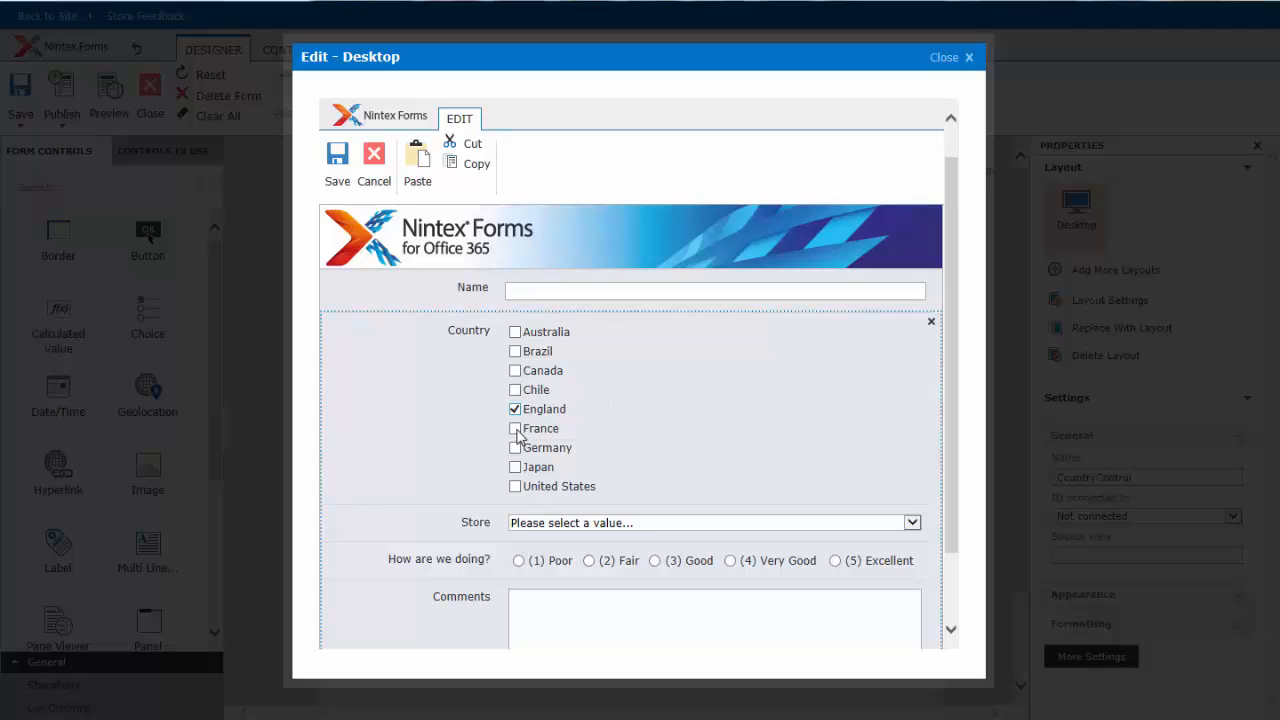
{"action": "left_click", "coordinate": [515, 429]}
{"action": "left_click", "coordinate": [584, 524]}
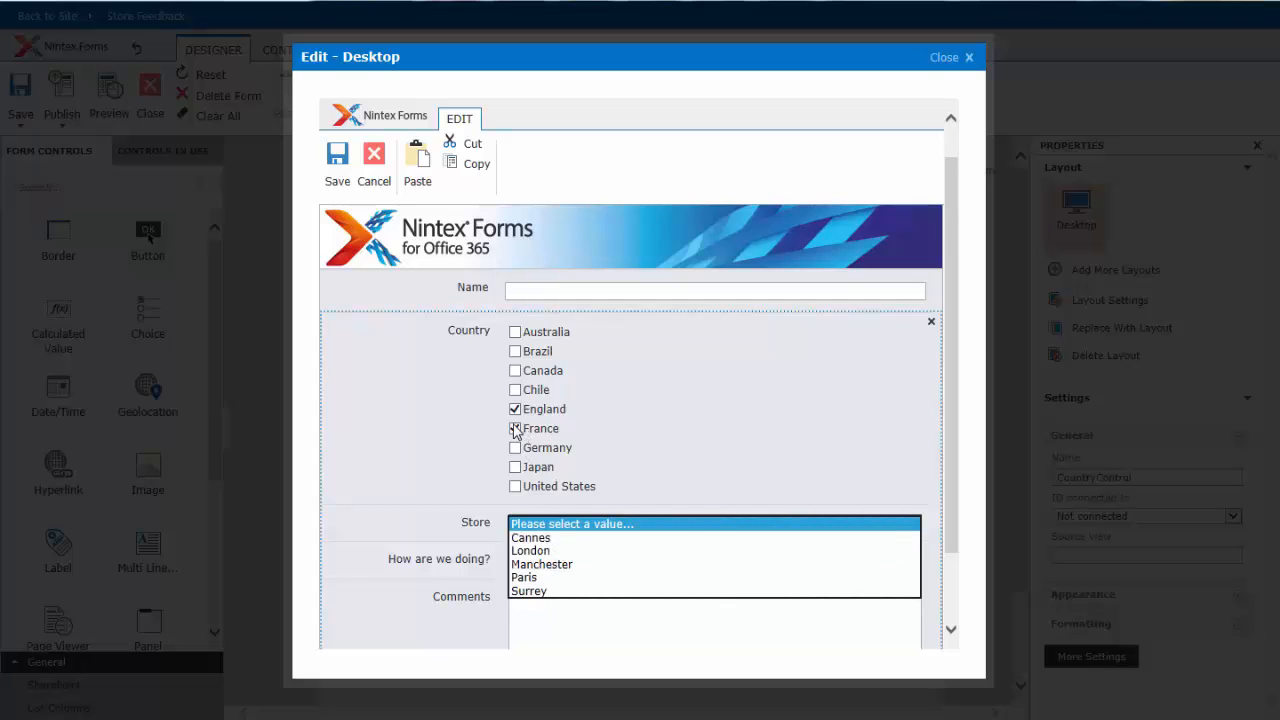
- Untick France, check the filtered store choices, and add Canada and Chile to the selected countries to review the stores again
{"action": "left_click", "coordinate": [515, 429]}
{"action": "left_click", "coordinate": [586, 524]}
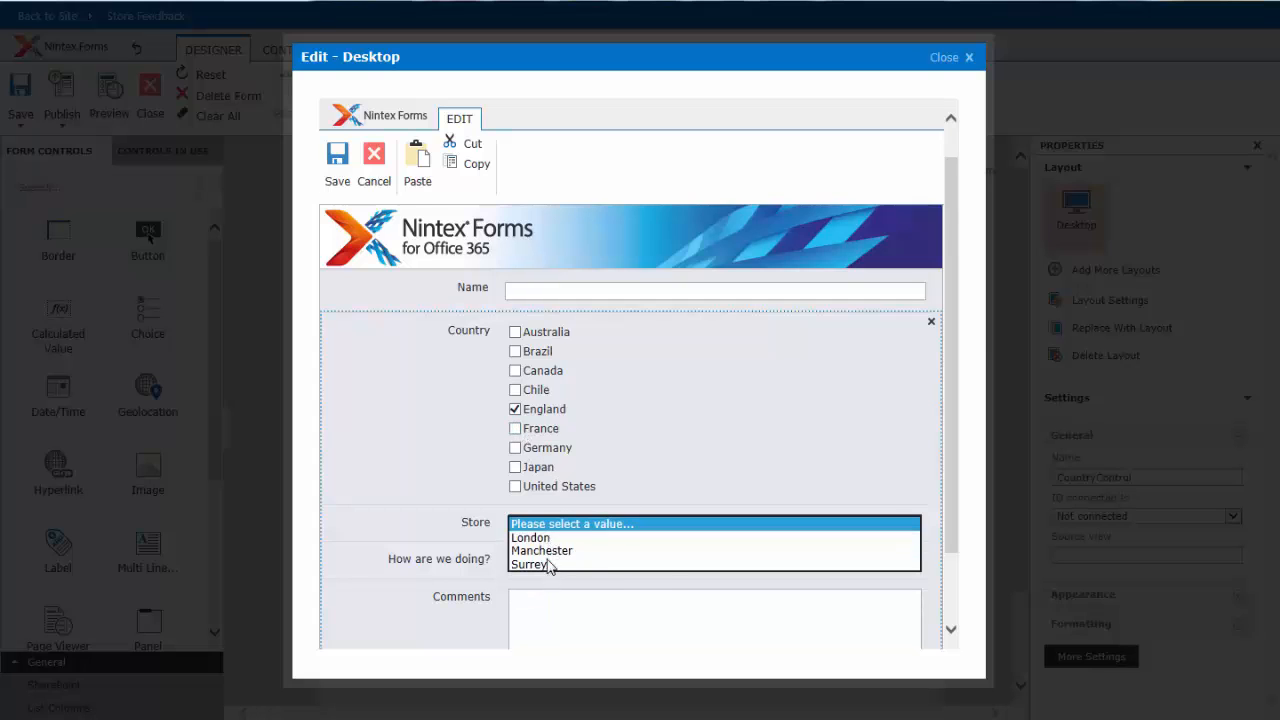
{"action": "left_click", "coordinate": [515, 371]}
{"action": "left_click", "coordinate": [515, 389]}
{"action": "left_click", "coordinate": [574, 522]}
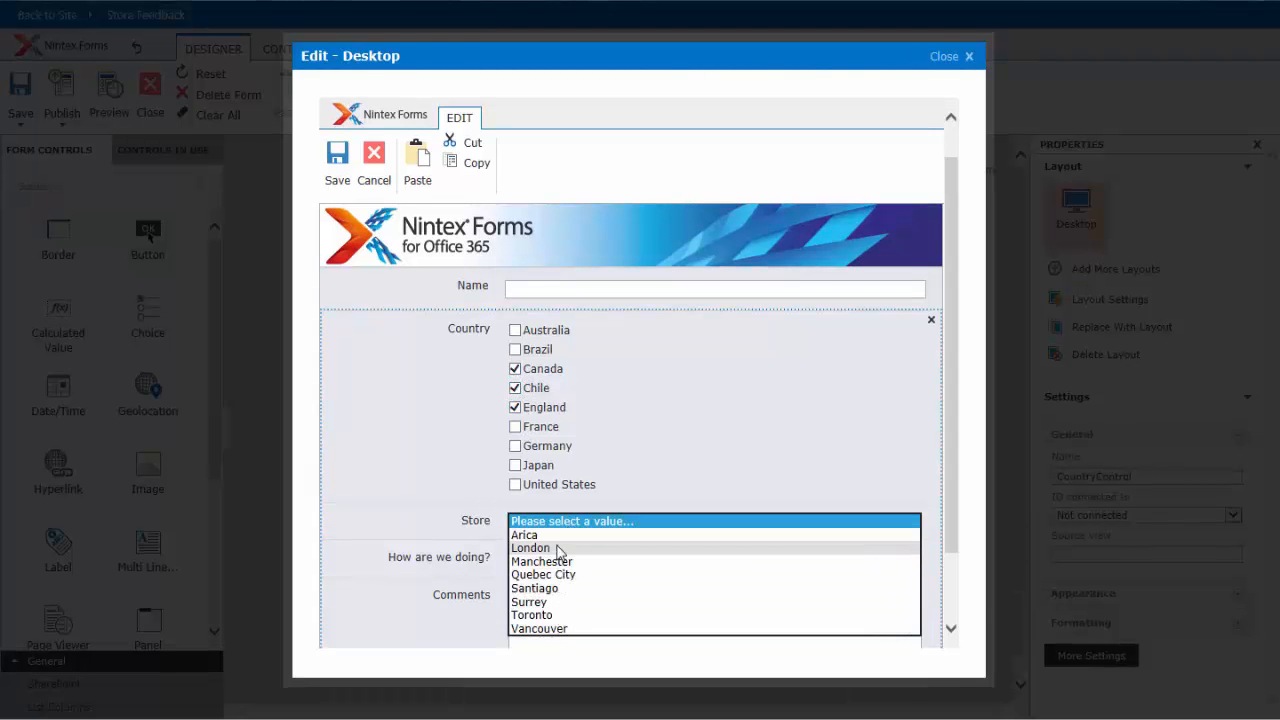
{"action": "scroll", "coordinate": [730, 415], "scroll_direction": "down", "scroll_amount": 2}
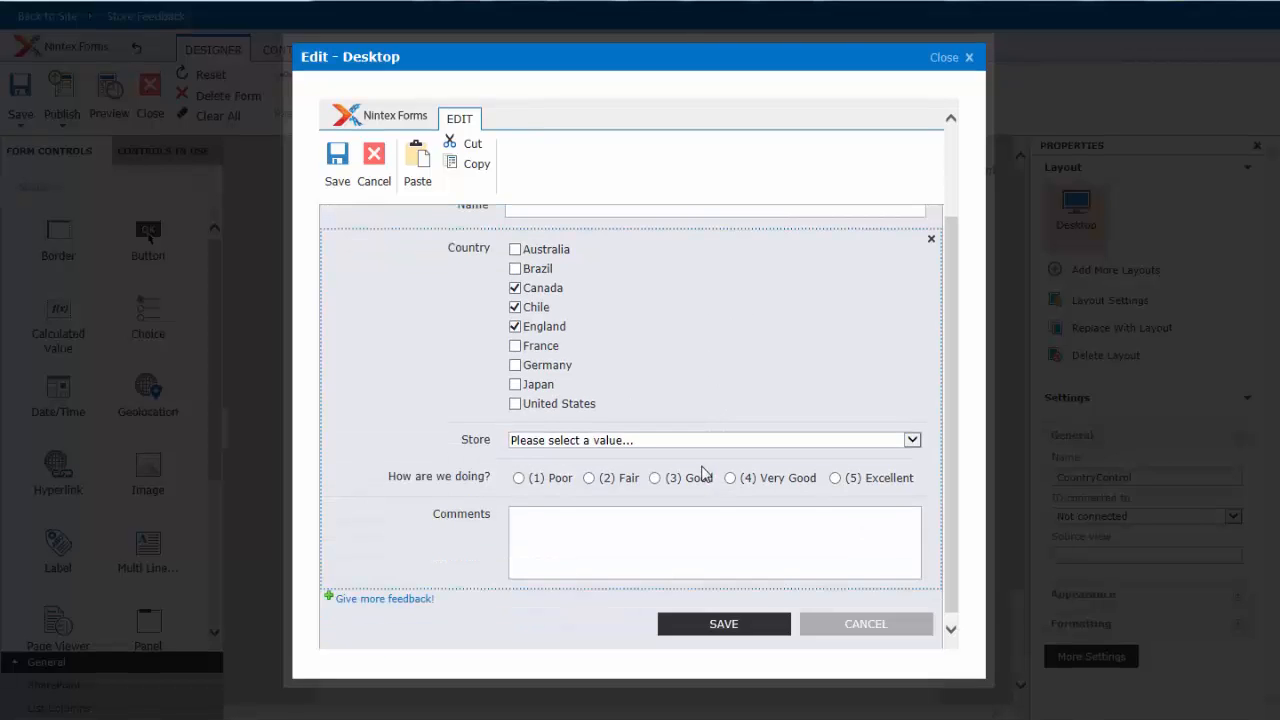
{"action": "scroll", "coordinate": [705, 473], "scroll_direction": "up", "scroll_amount": 2}
{"action": "scroll", "coordinate": [630, 460], "scroll_direction": "down", "scroll_amount": 3}
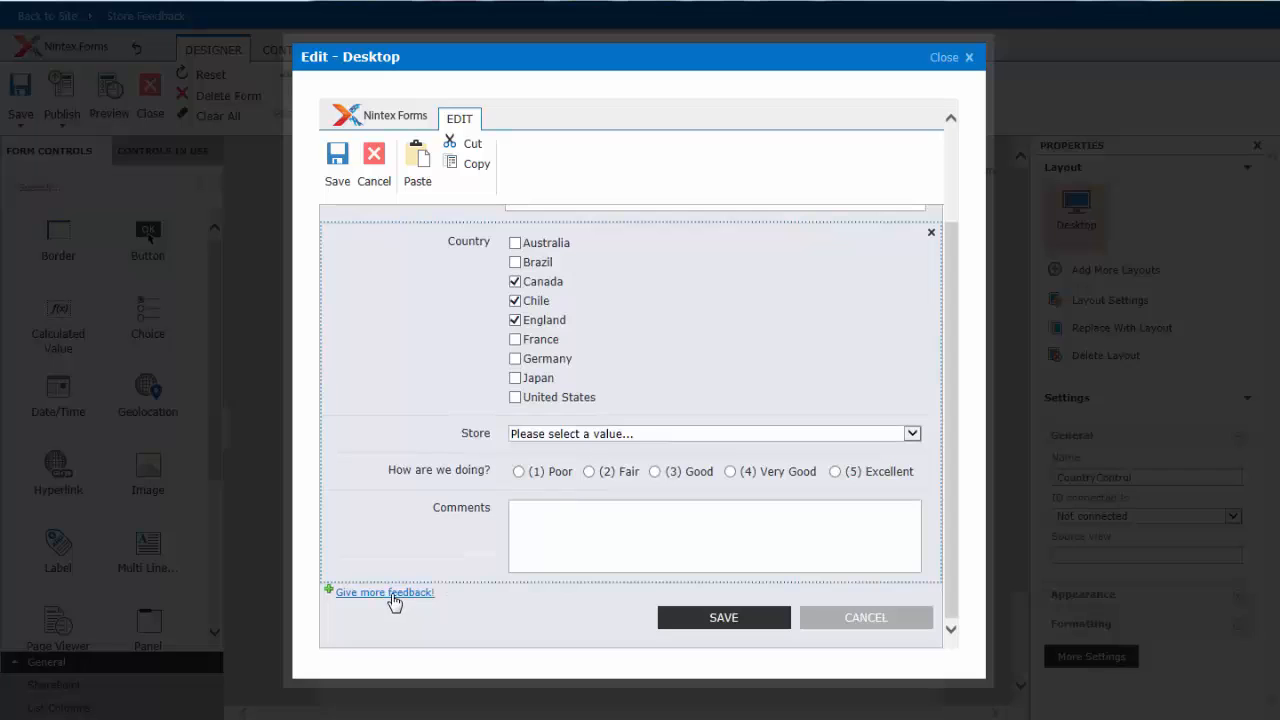
- Add another feedback section, tick Chile and England in it, and list its store choices
{"action": "left_click", "coordinate": [385, 593]}
{"action": "scroll", "coordinate": [645, 570], "scroll_direction": "down", "scroll_amount": 3}
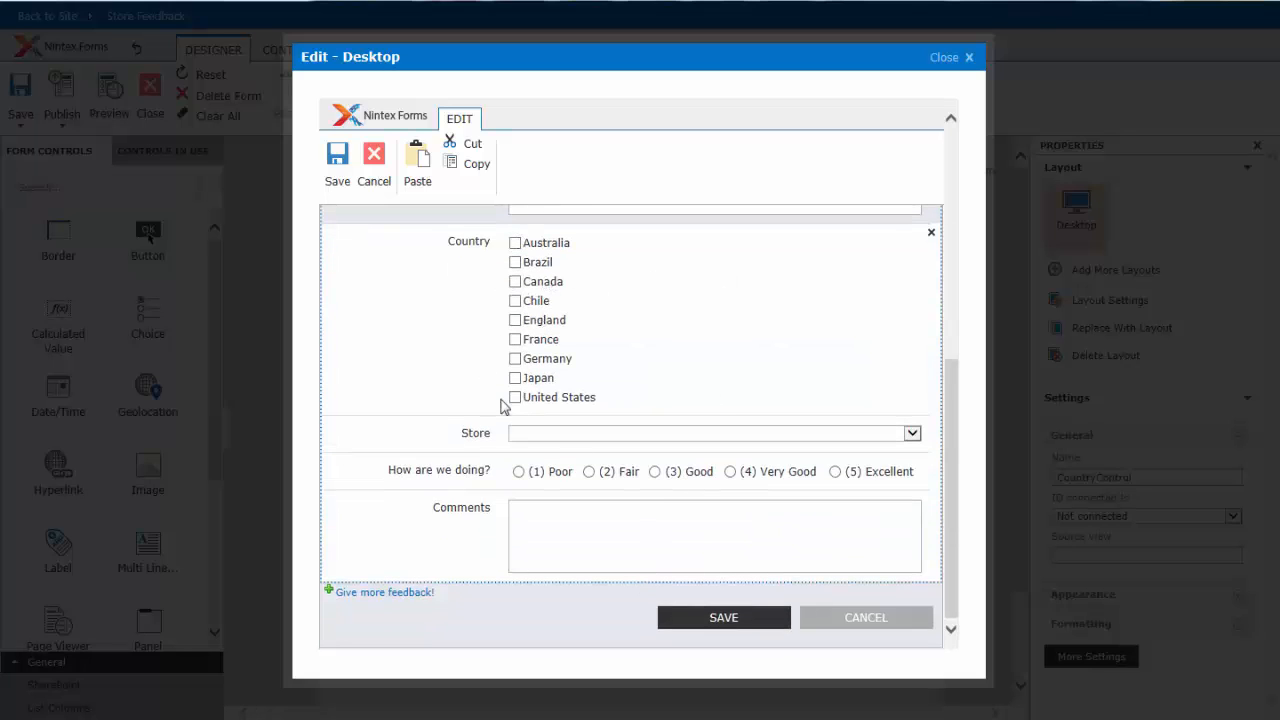
{"action": "left_click", "coordinate": [515, 301]}
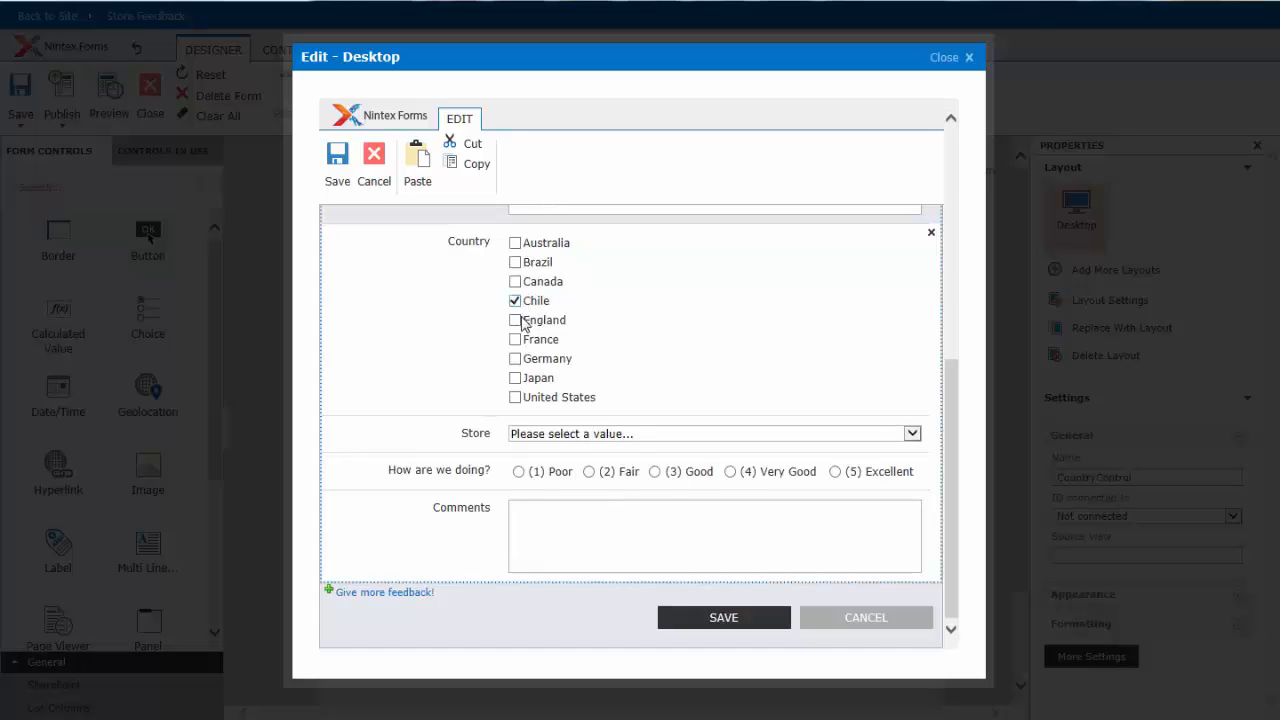
{"action": "left_click", "coordinate": [515, 320]}
{"action": "left_click", "coordinate": [590, 446]}
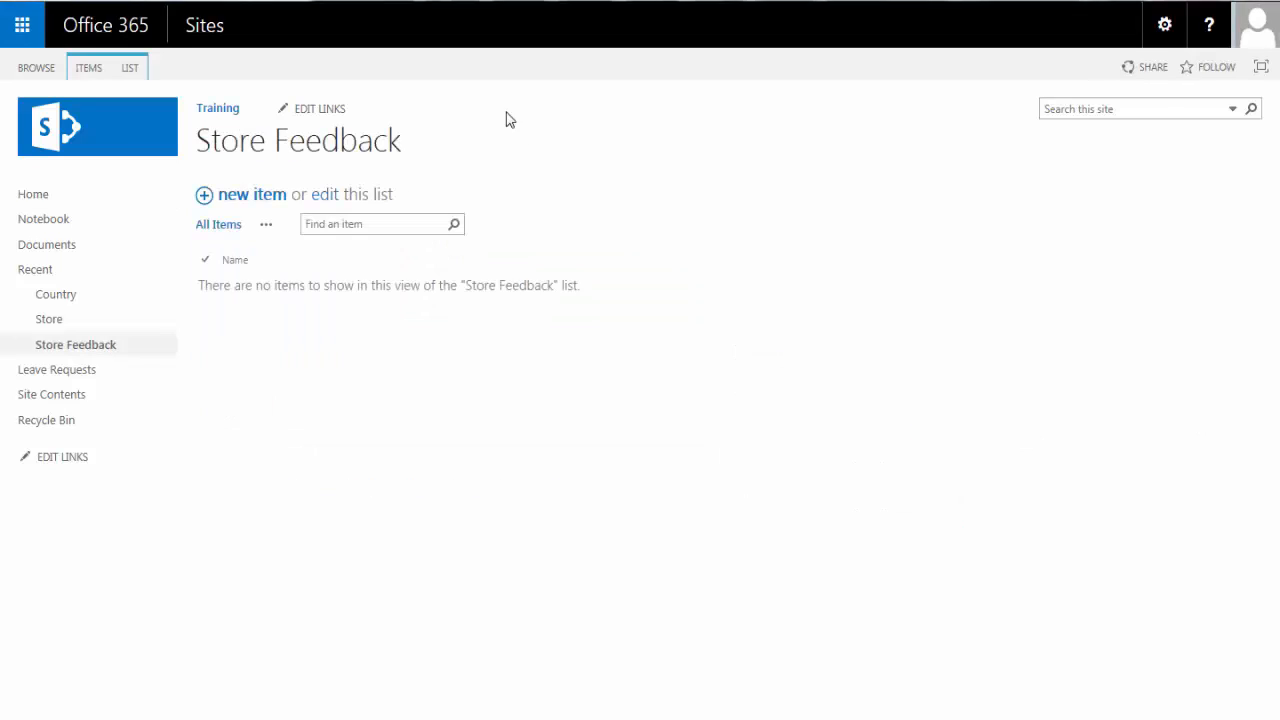
- Open the Store Feedback list's form in the Nintex Forms designer
{"action": "left_click", "coordinate": [133, 68]}
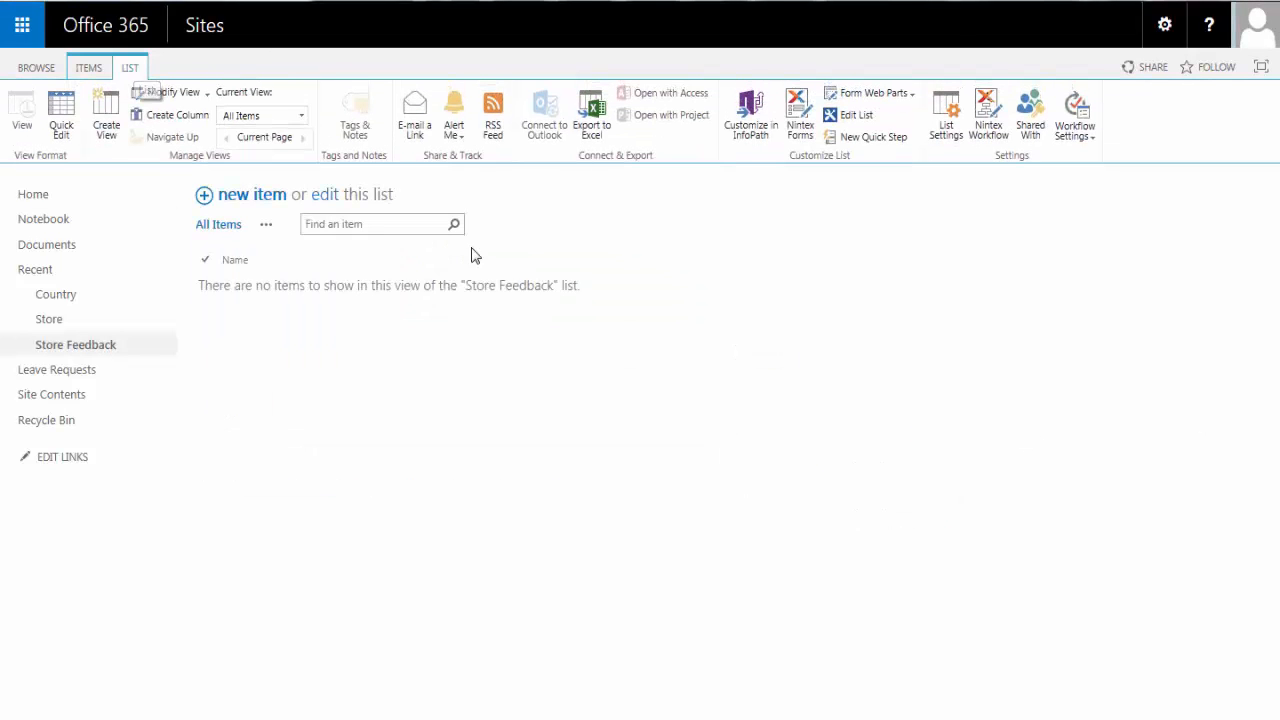
{"action": "left_click", "coordinate": [799, 128]}
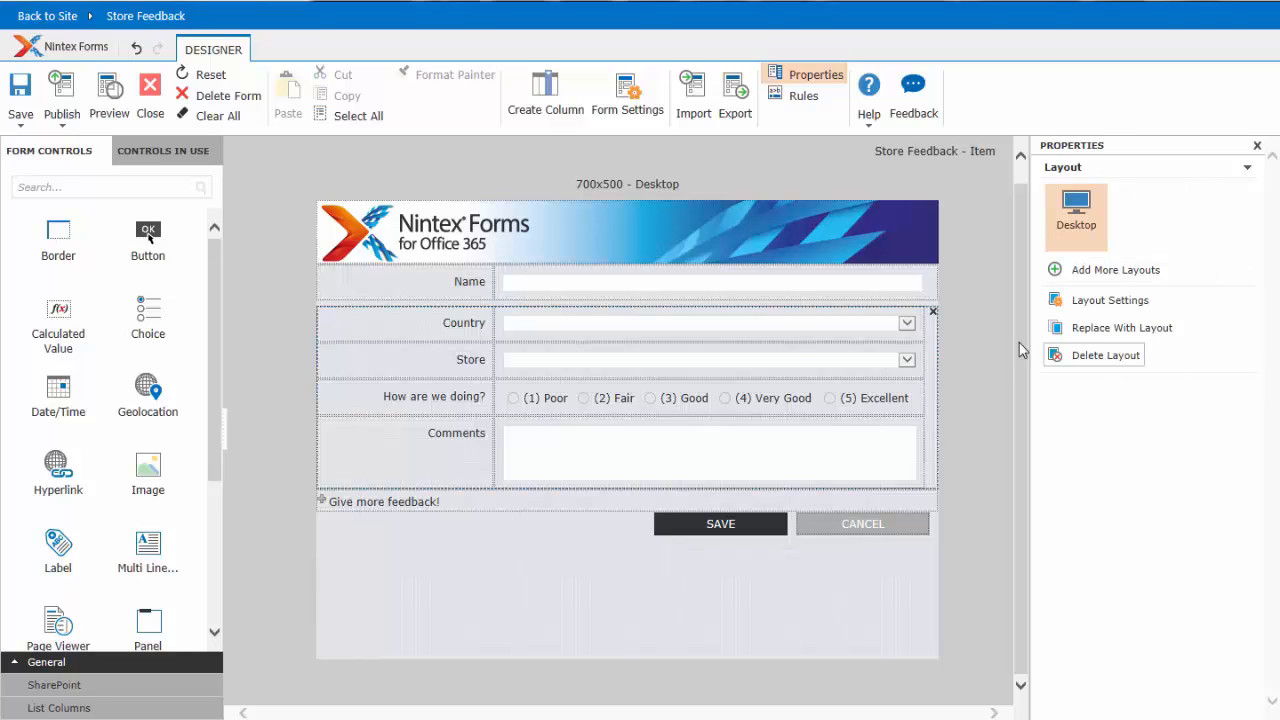
- Examine the form's input controls and labels for name, country, store, rating and comments
{"action": "left_click", "coordinate": [731, 330]}
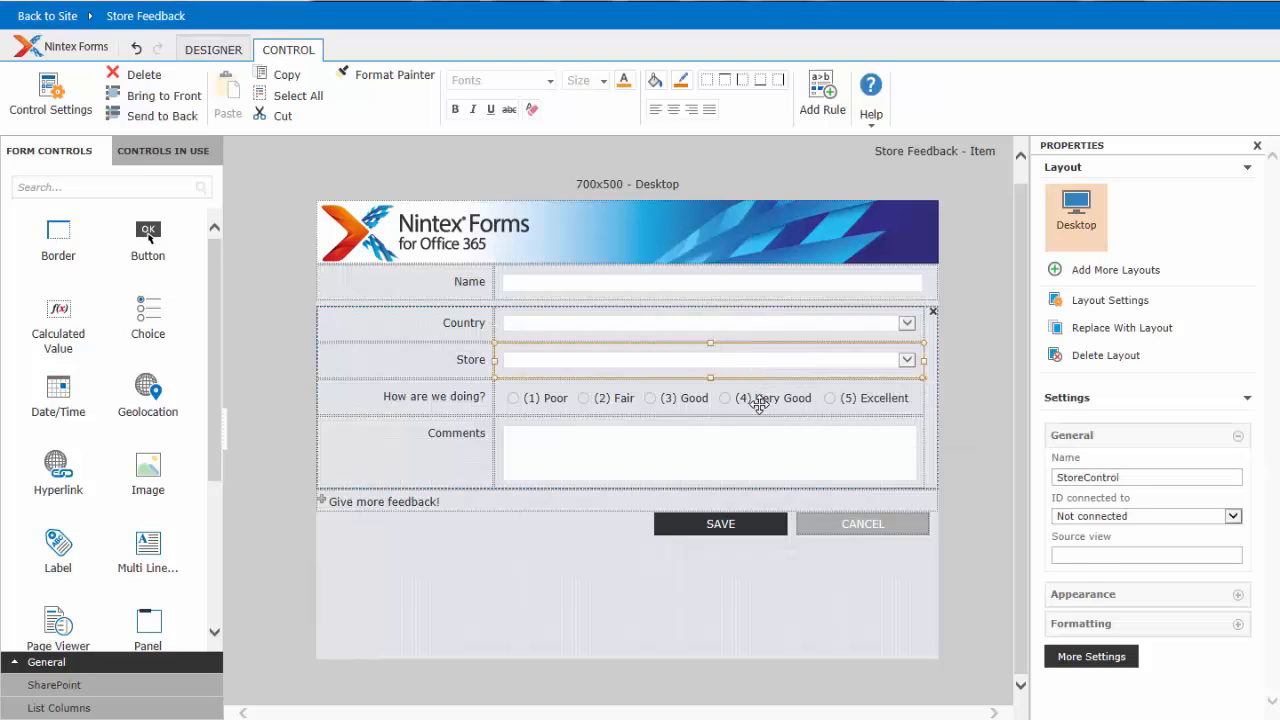
{"action": "left_click", "coordinate": [755, 401]}
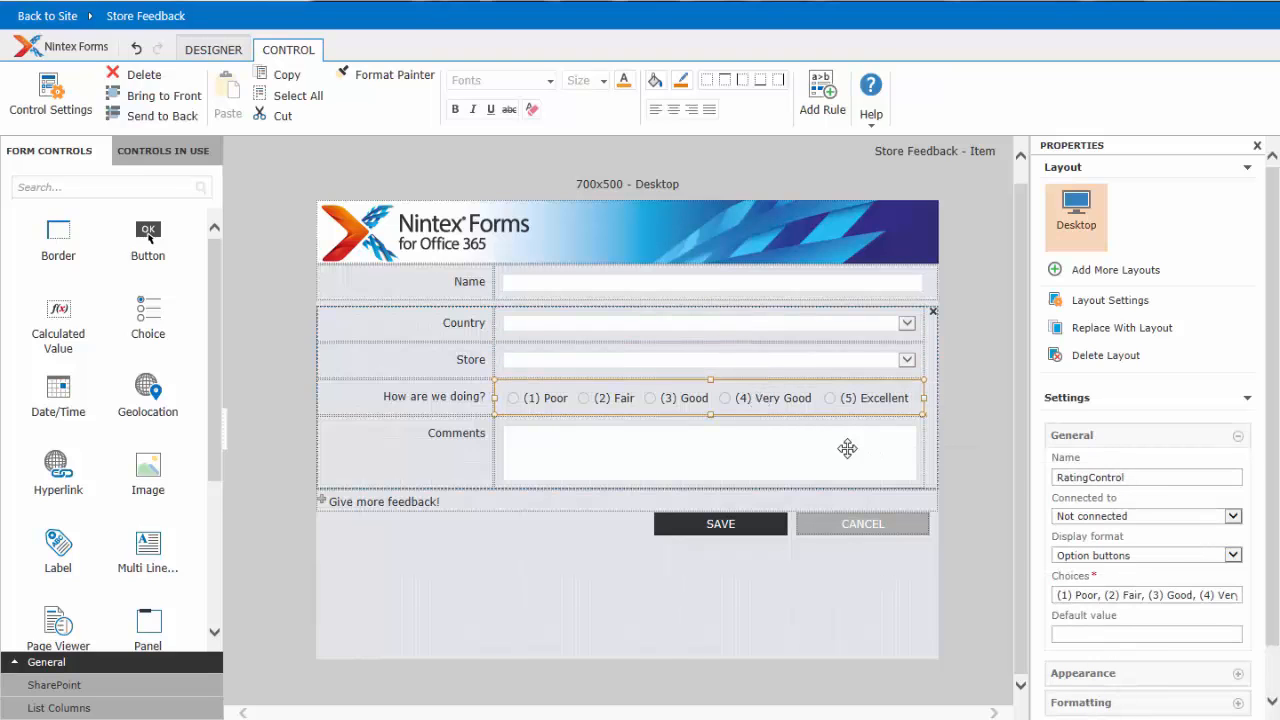
{"action": "left_click", "coordinate": [798, 449]}
{"action": "left_click", "coordinate": [915, 330]}
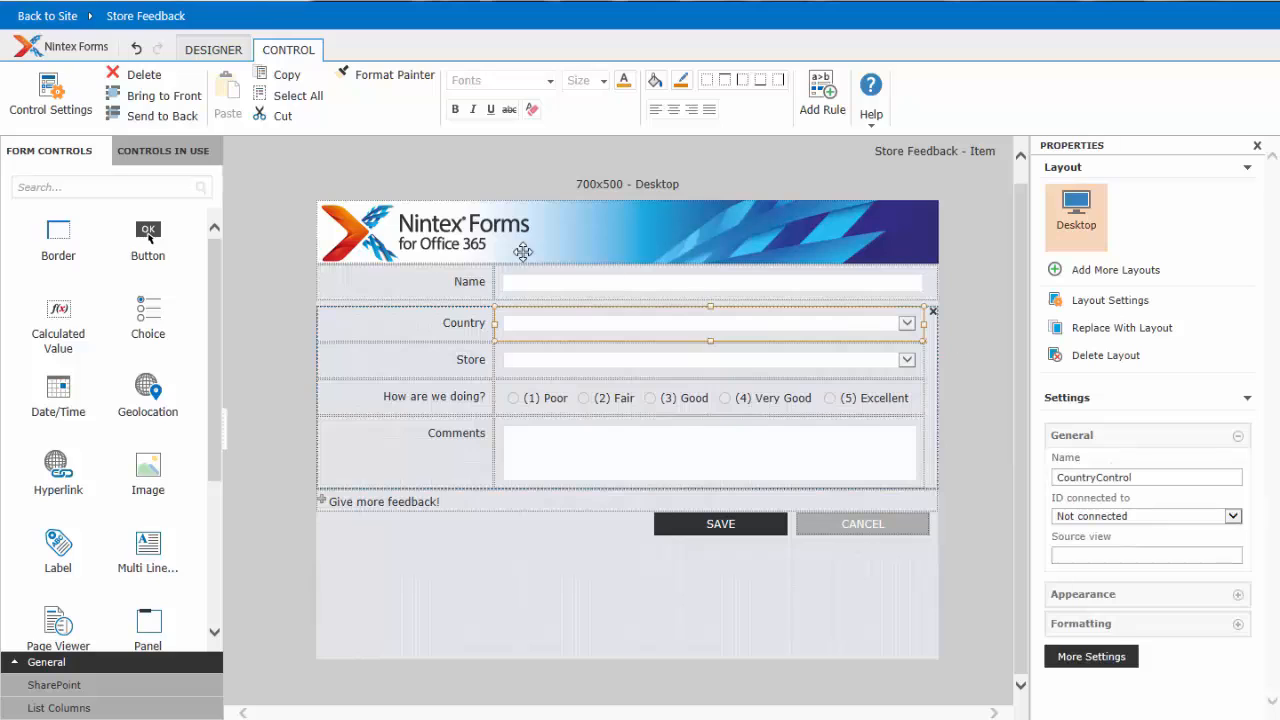
{"action": "left_click", "coordinate": [397, 281]}
{"action": "left_click", "coordinate": [392, 322]}
{"action": "left_click", "coordinate": [389, 360]}
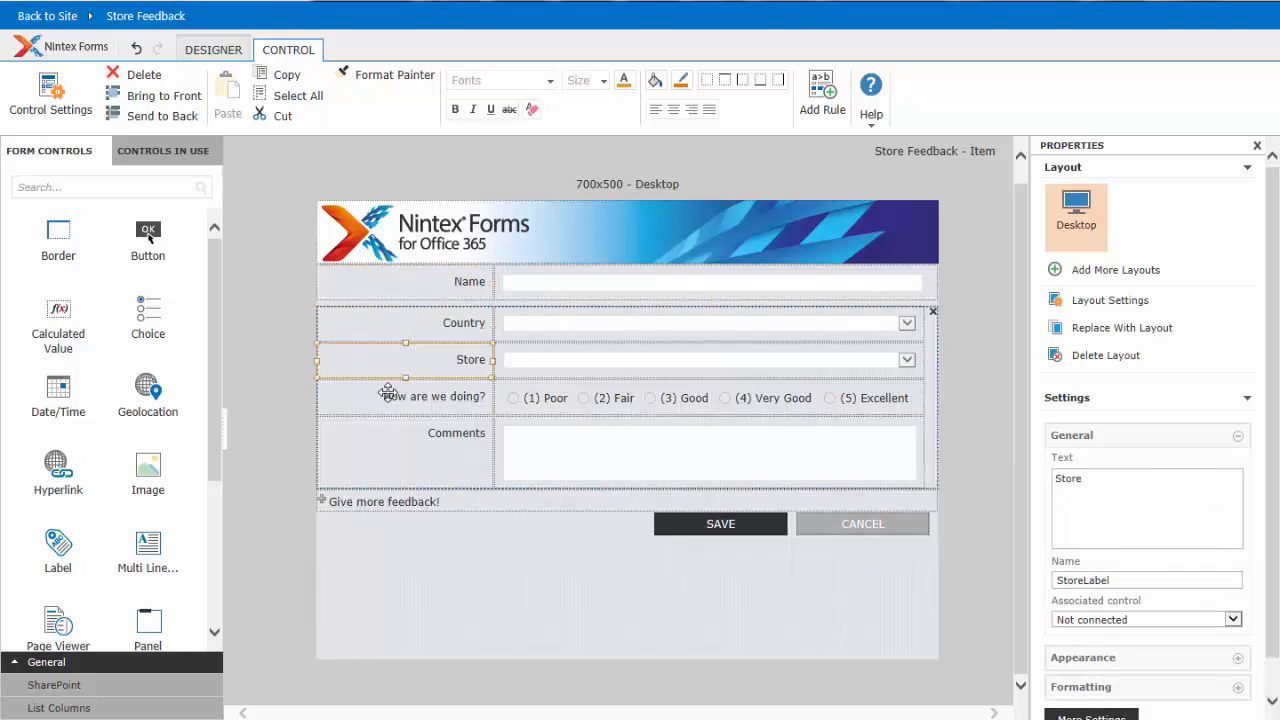
{"action": "left_click", "coordinate": [387, 397]}
{"action": "left_click", "coordinate": [380, 437]}
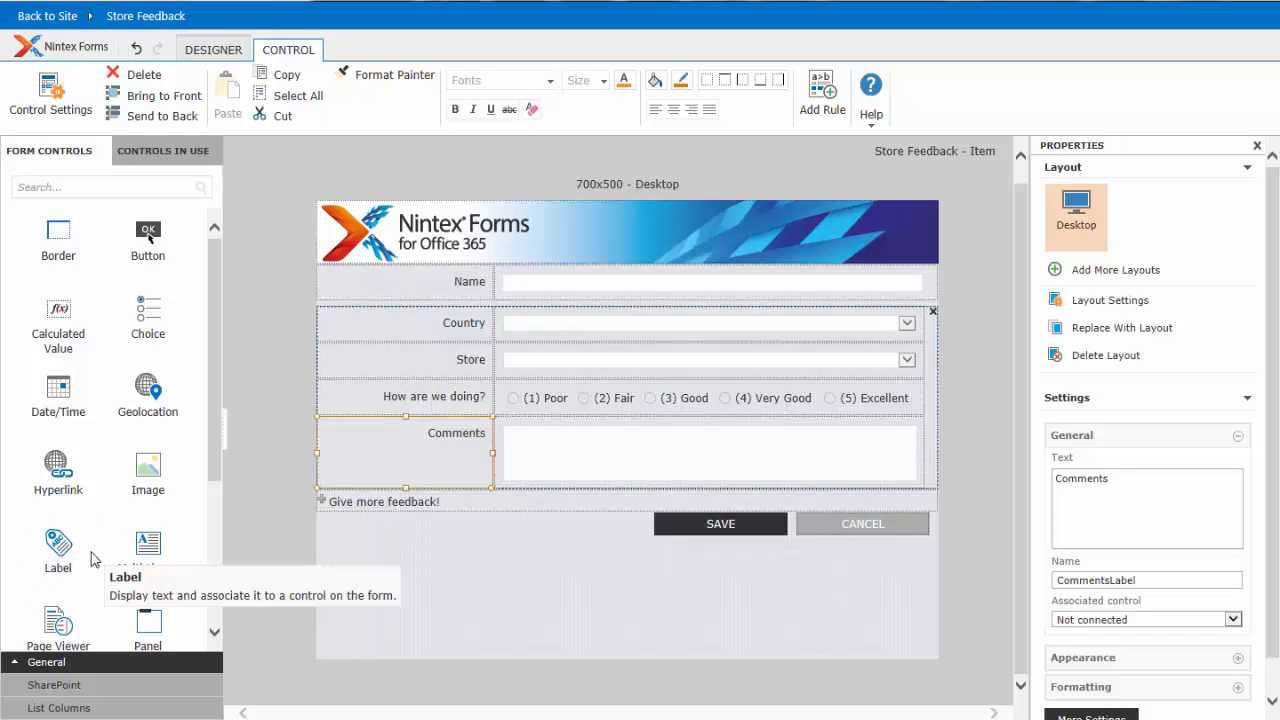
- Inspect the Country and Store lookup controls and show the SharePoint group of form controls
{"action": "left_click", "coordinate": [462, 322]}
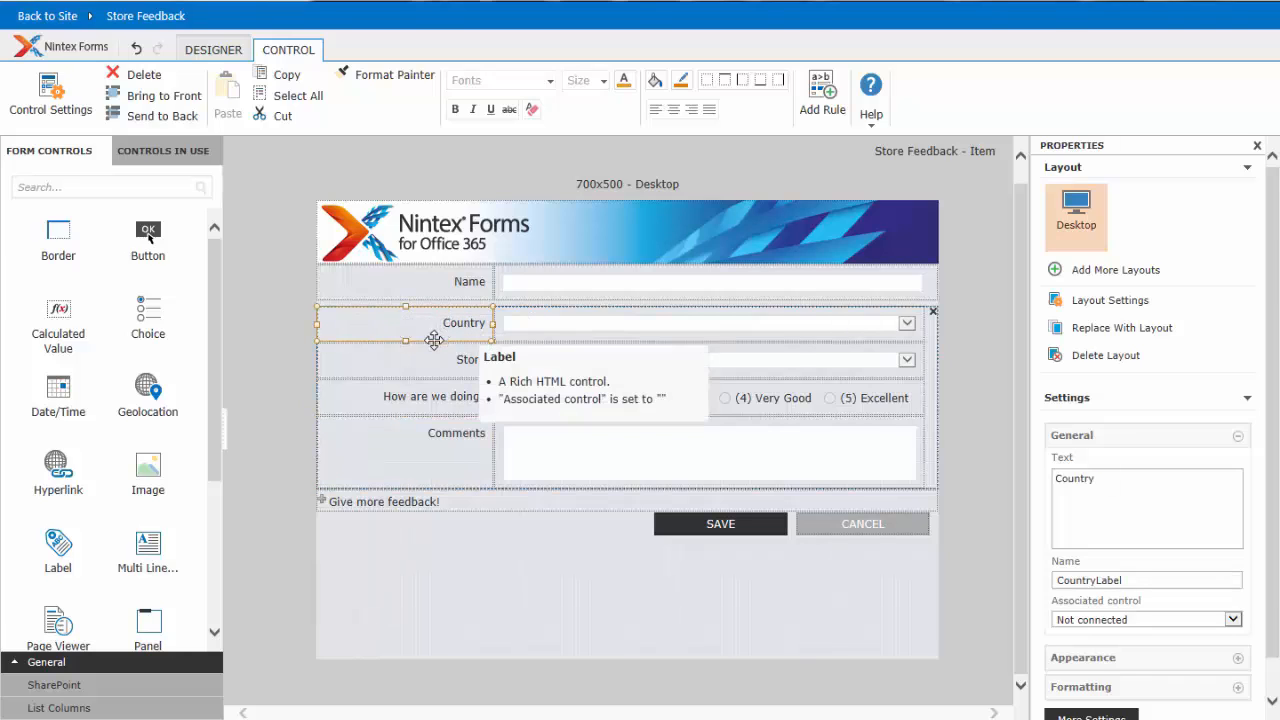
{"action": "left_click", "coordinate": [603, 333]}
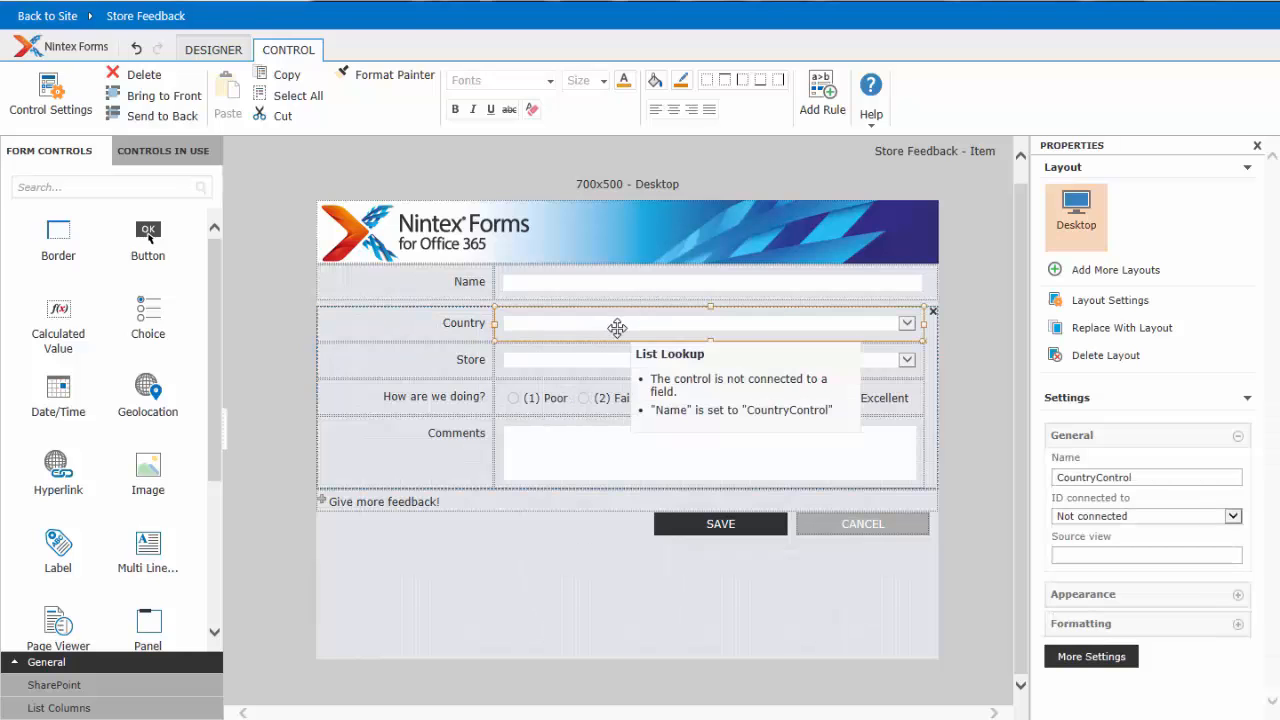
{"action": "left_click", "coordinate": [584, 363]}
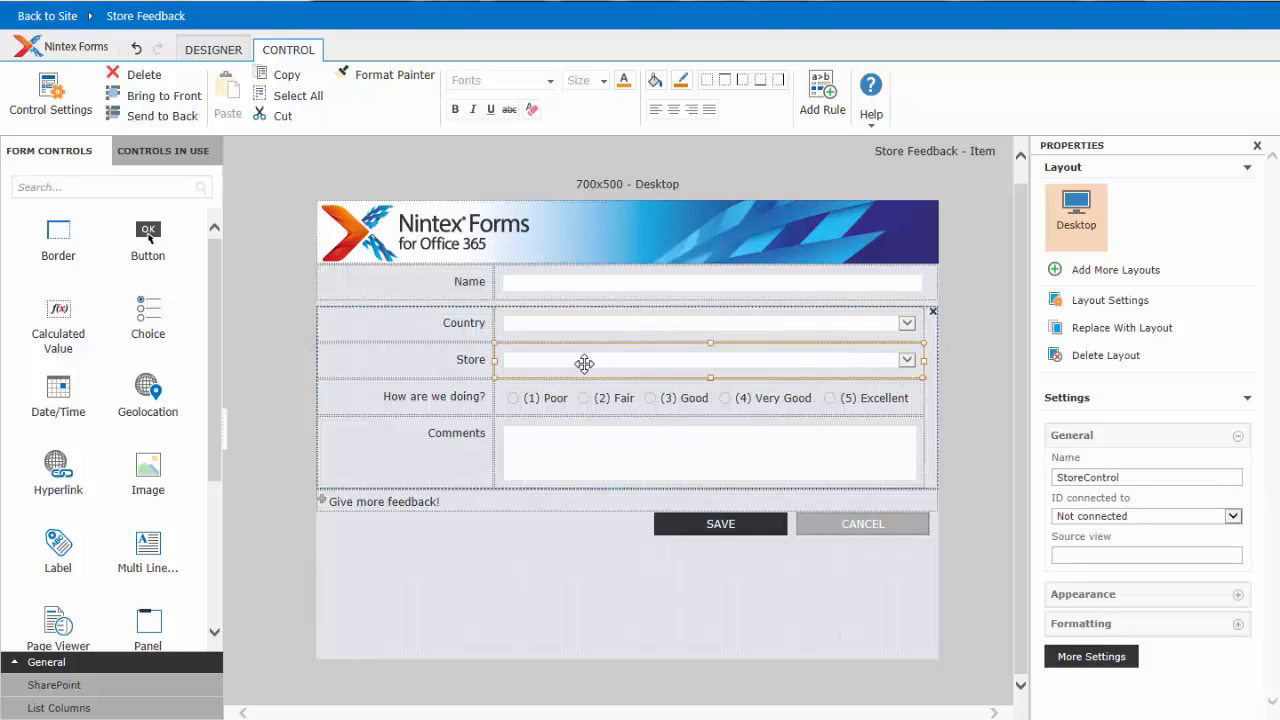
{"action": "left_click", "coordinate": [631, 324]}
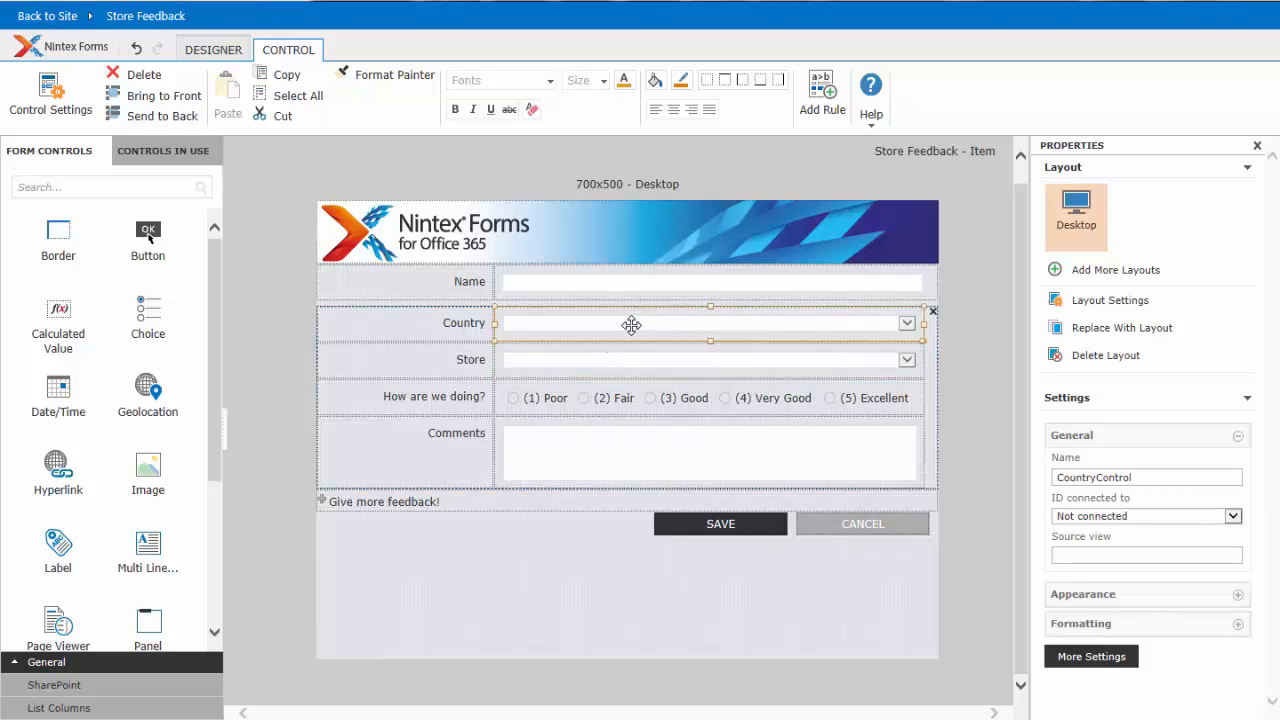
{"action": "left_click", "coordinate": [63, 690]}
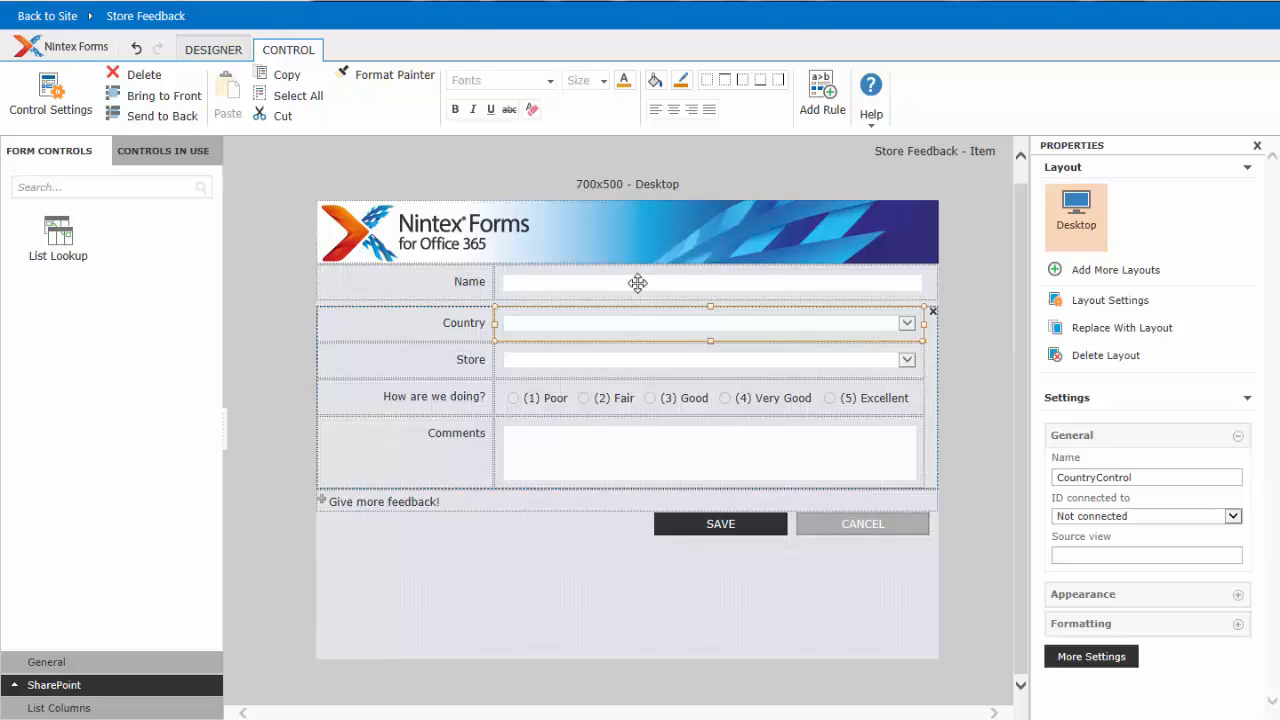
- Open the settings of the Country list lookup control and choose Country as its source list
{"action": "double_click", "coordinate": [545, 328]}
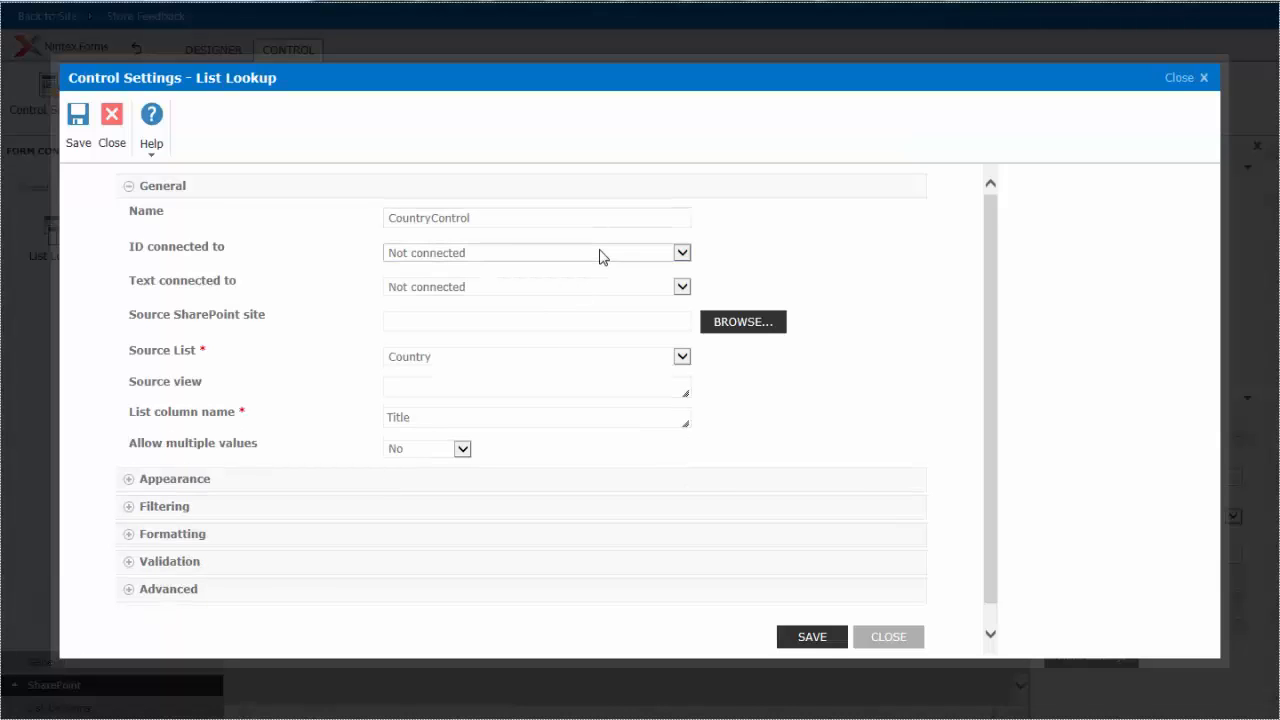
{"action": "left_click", "coordinate": [503, 220]}
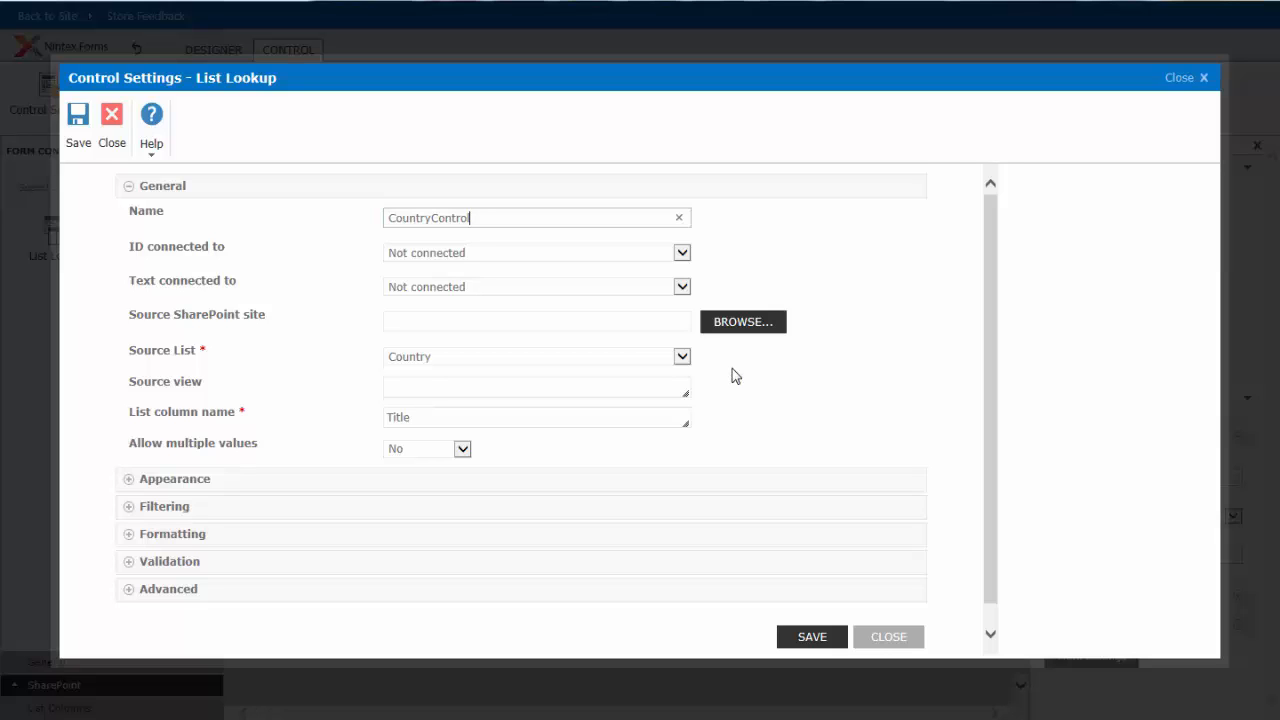
{"action": "left_click", "coordinate": [682, 357]}
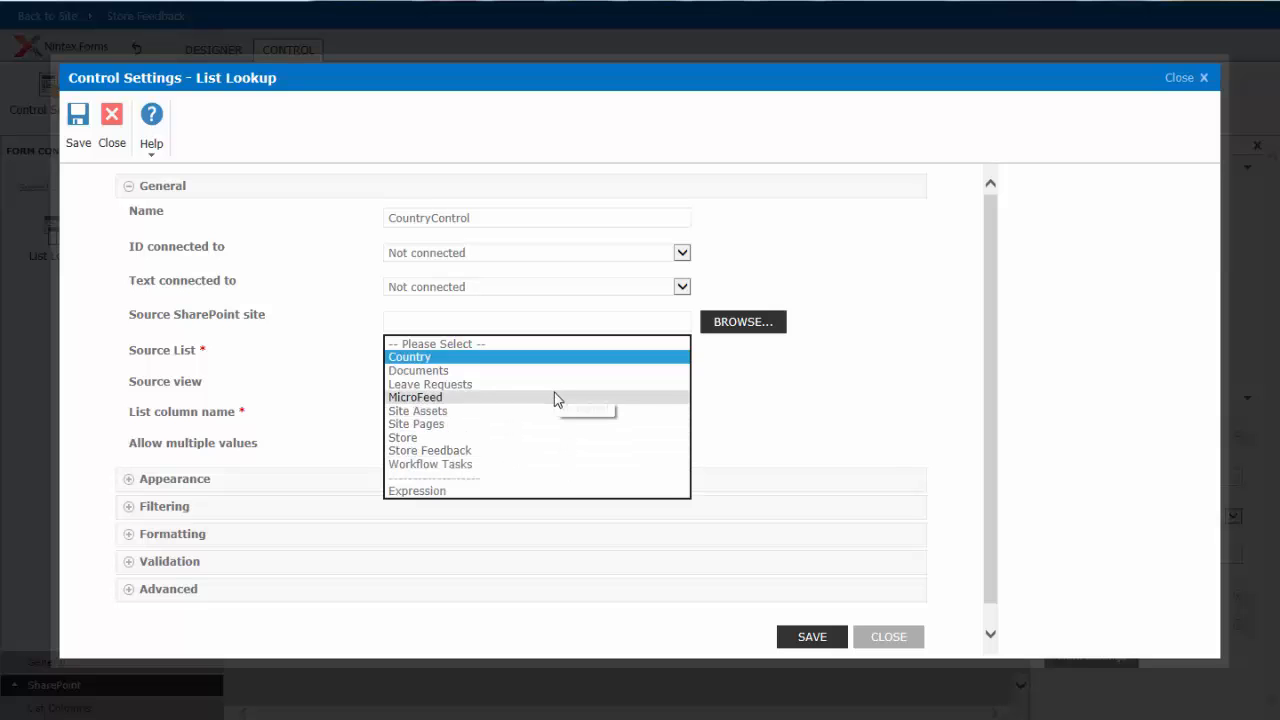
{"action": "left_click", "coordinate": [424, 359]}
{"action": "left_click", "coordinate": [834, 386]}
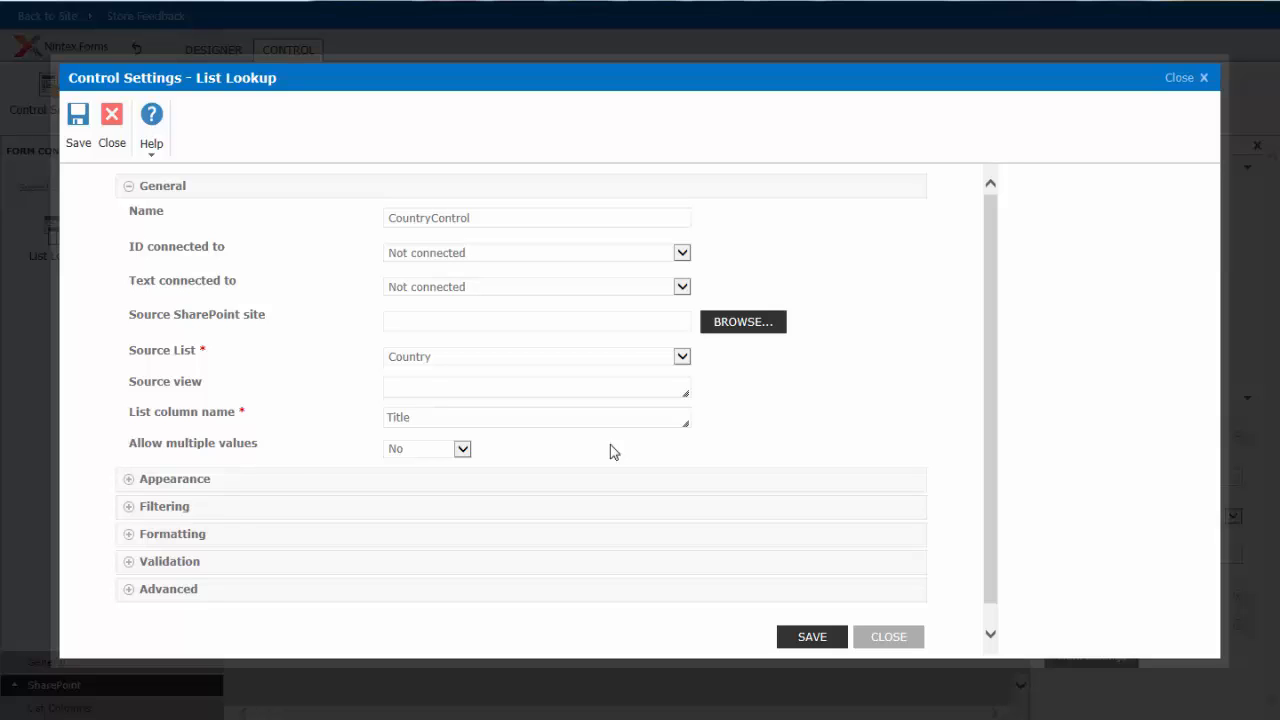
- Show the Country lookup control's appearance settings and view its available display formats
{"action": "left_click", "coordinate": [172, 484]}
{"action": "left_click_drag", "start_coordinate": [985, 488], "coordinate": [997, 563]}
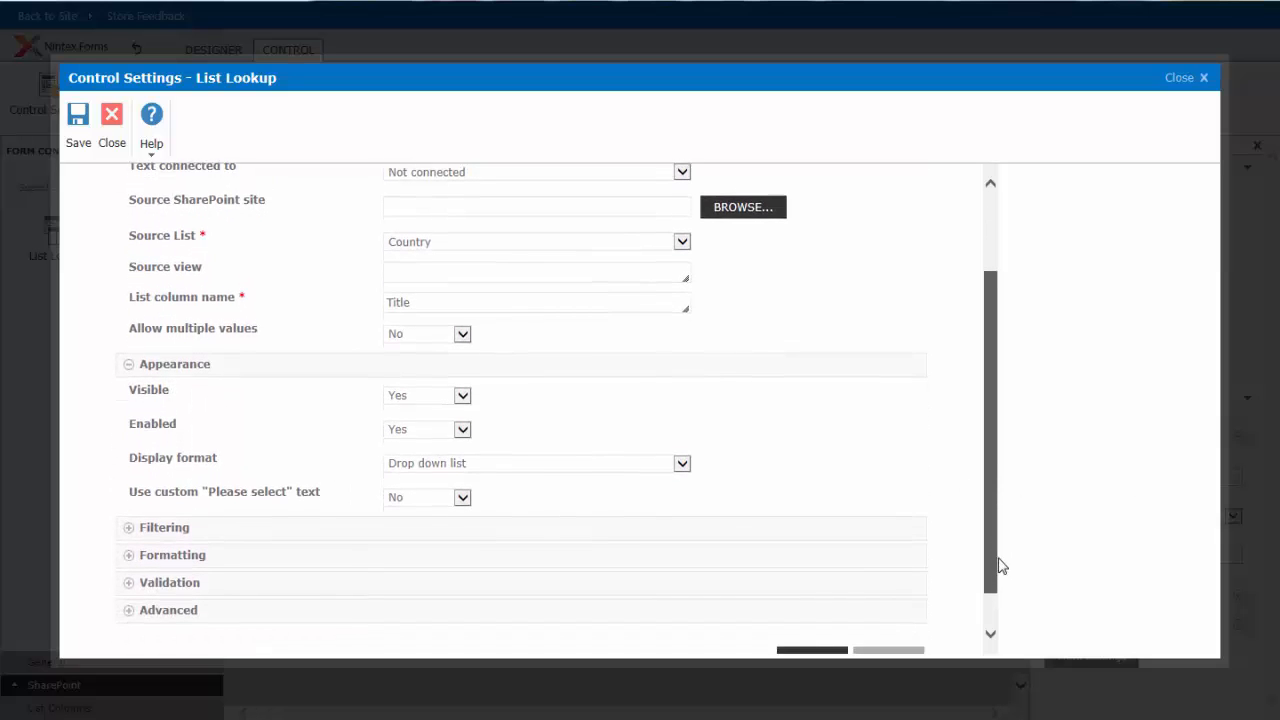
{"action": "left_click", "coordinate": [474, 464]}
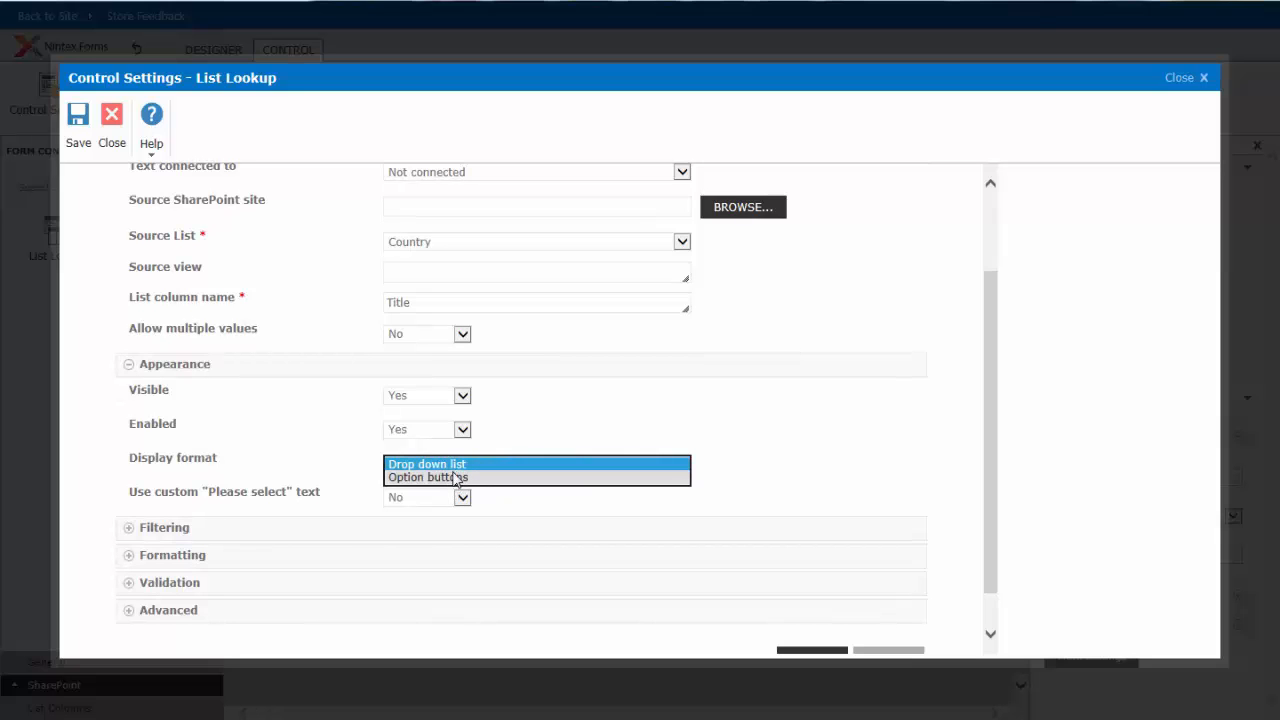
{"action": "left_click", "coordinate": [877, 423]}
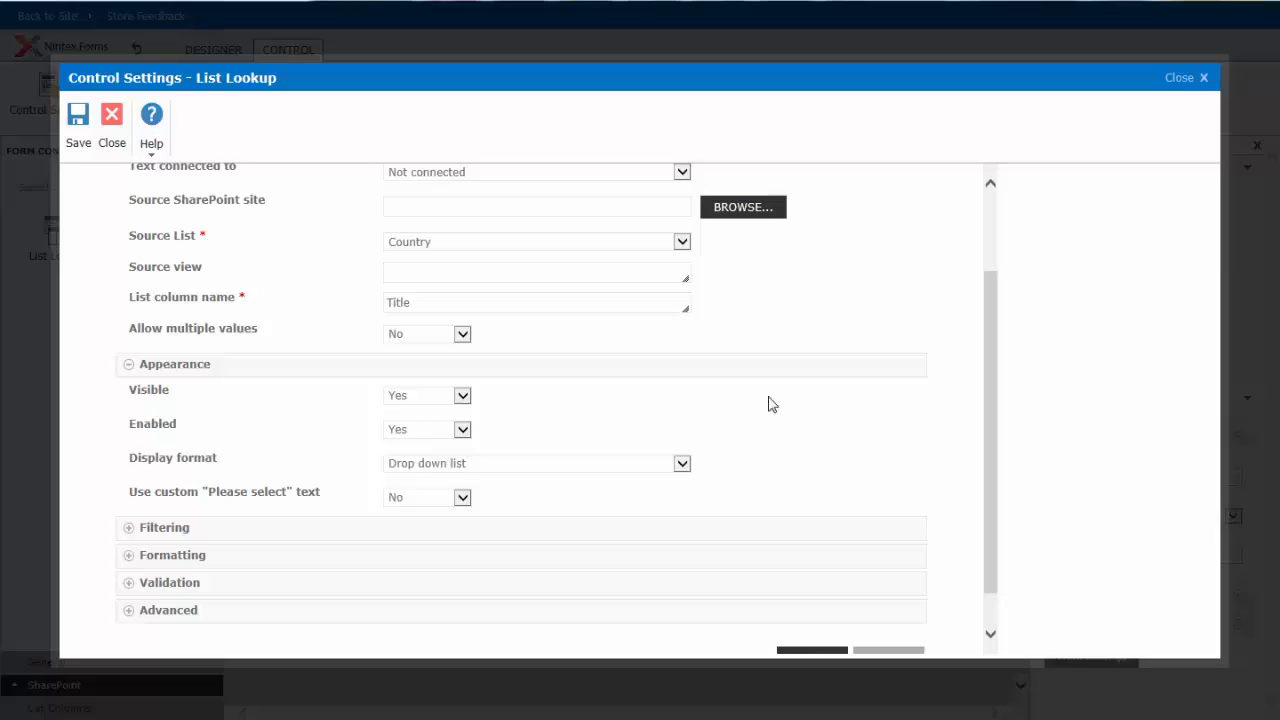
- Try allowing multiple values on the Country control, view its display formats, and close the settings without saving
{"action": "left_click", "coordinate": [408, 336]}
{"action": "left_click", "coordinate": [417, 323]}
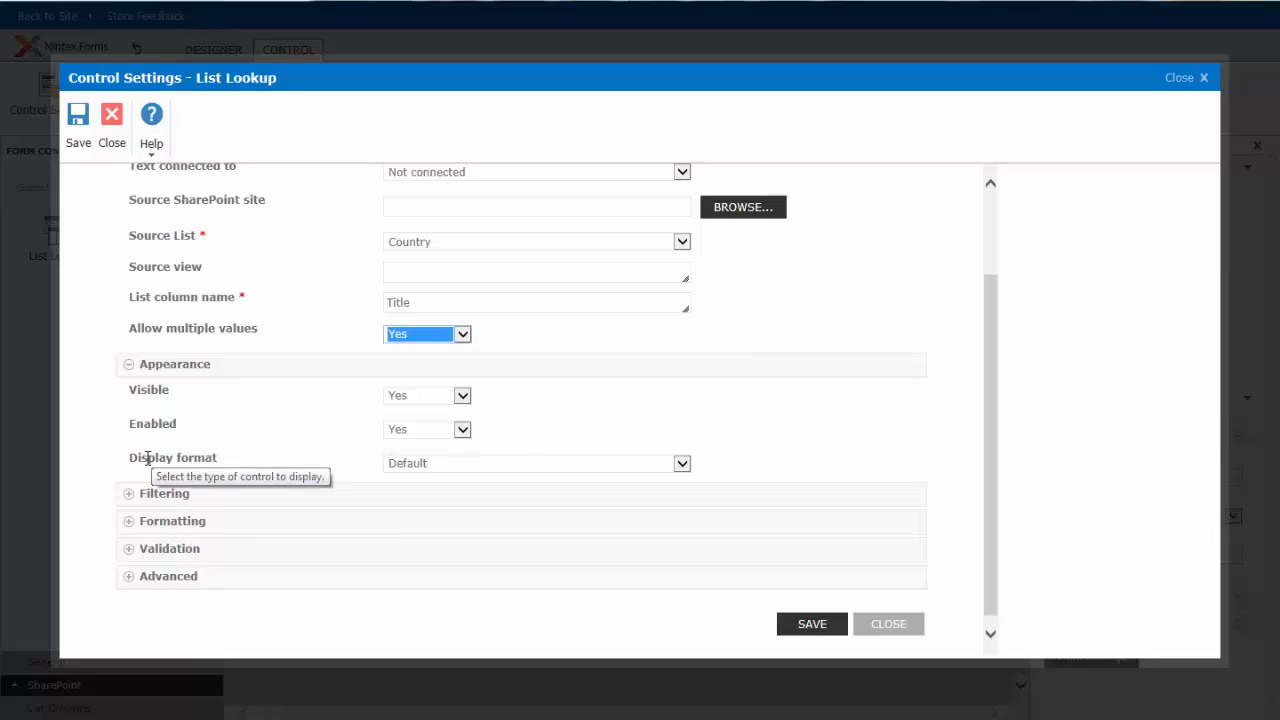
{"action": "left_click", "coordinate": [437, 463]}
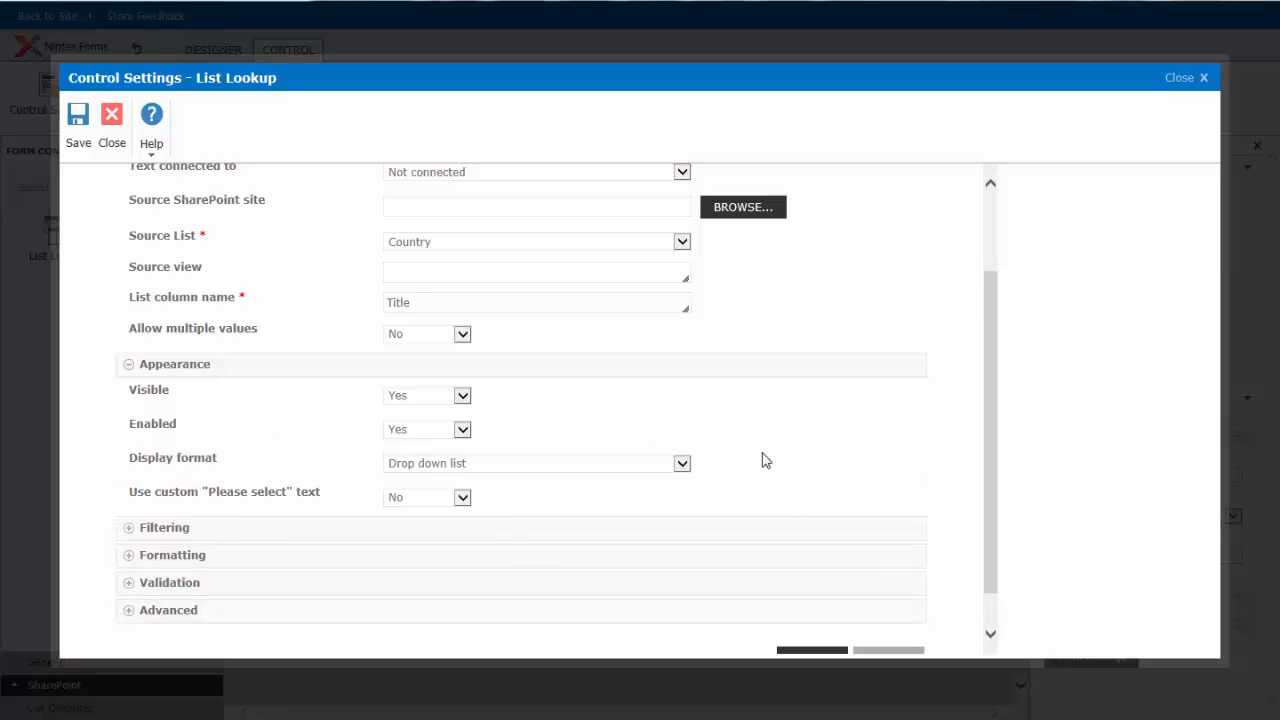
{"action": "left_click", "coordinate": [893, 651]}
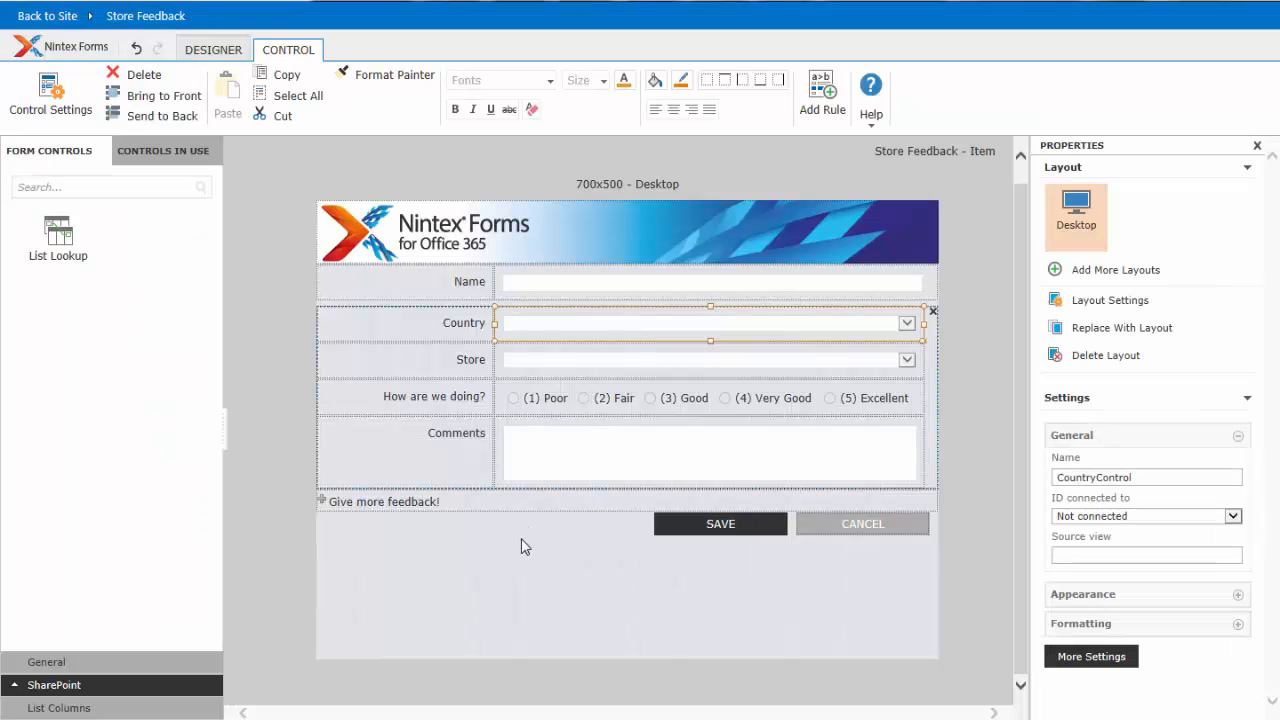
- Open the settings of the Store list lookup control and choose Store as its source list
{"action": "left_click", "coordinate": [557, 360]}
{"action": "double_click", "coordinate": [621, 358]}
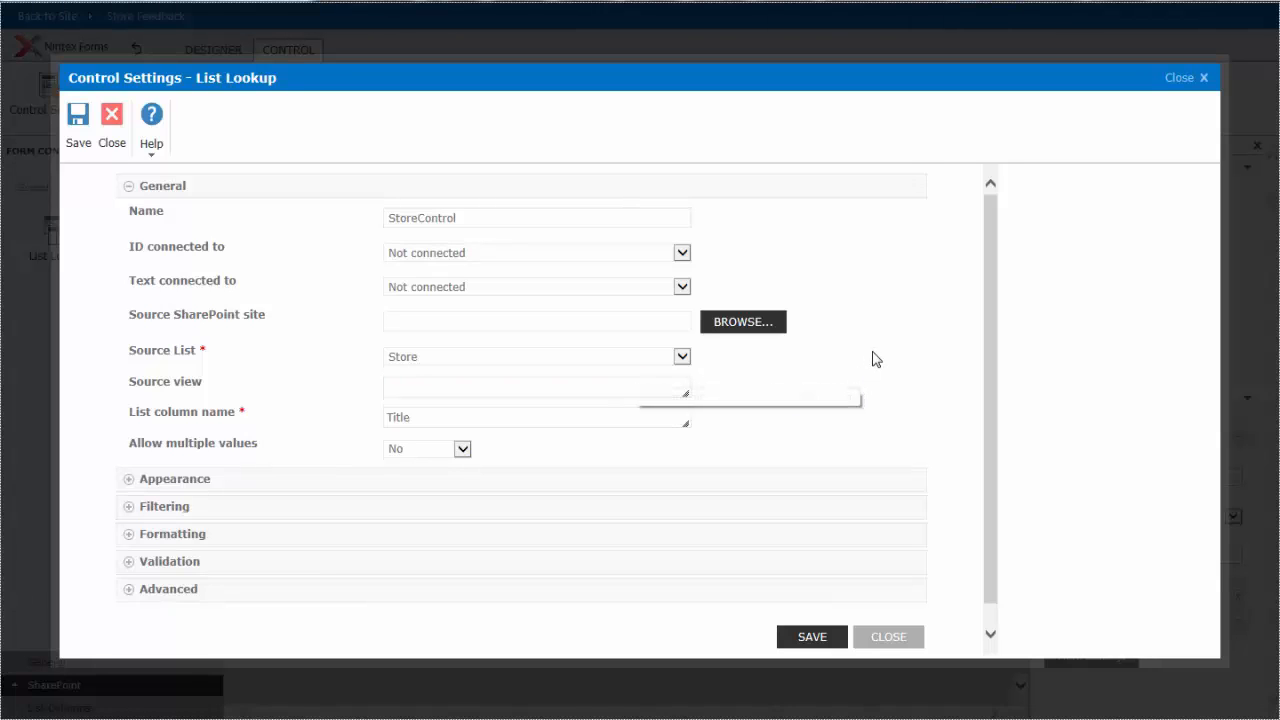
{"action": "left_click", "coordinate": [464, 217]}
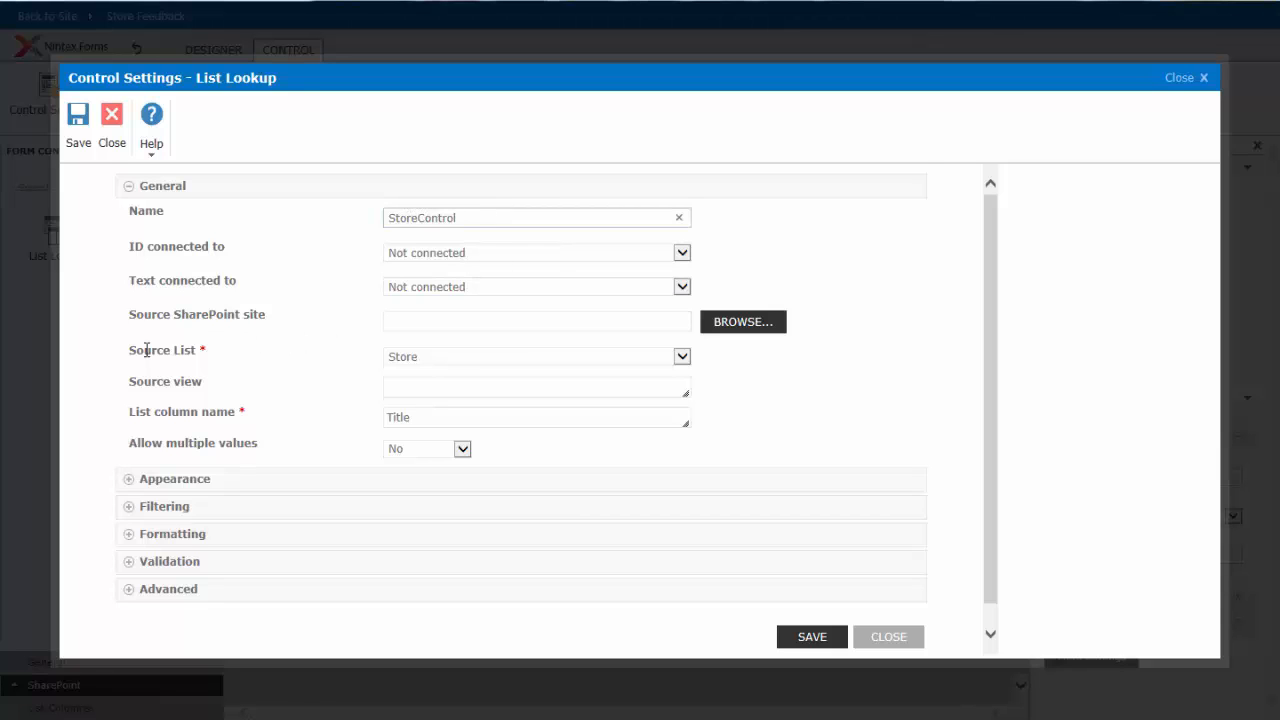
{"action": "left_click", "coordinate": [455, 362]}
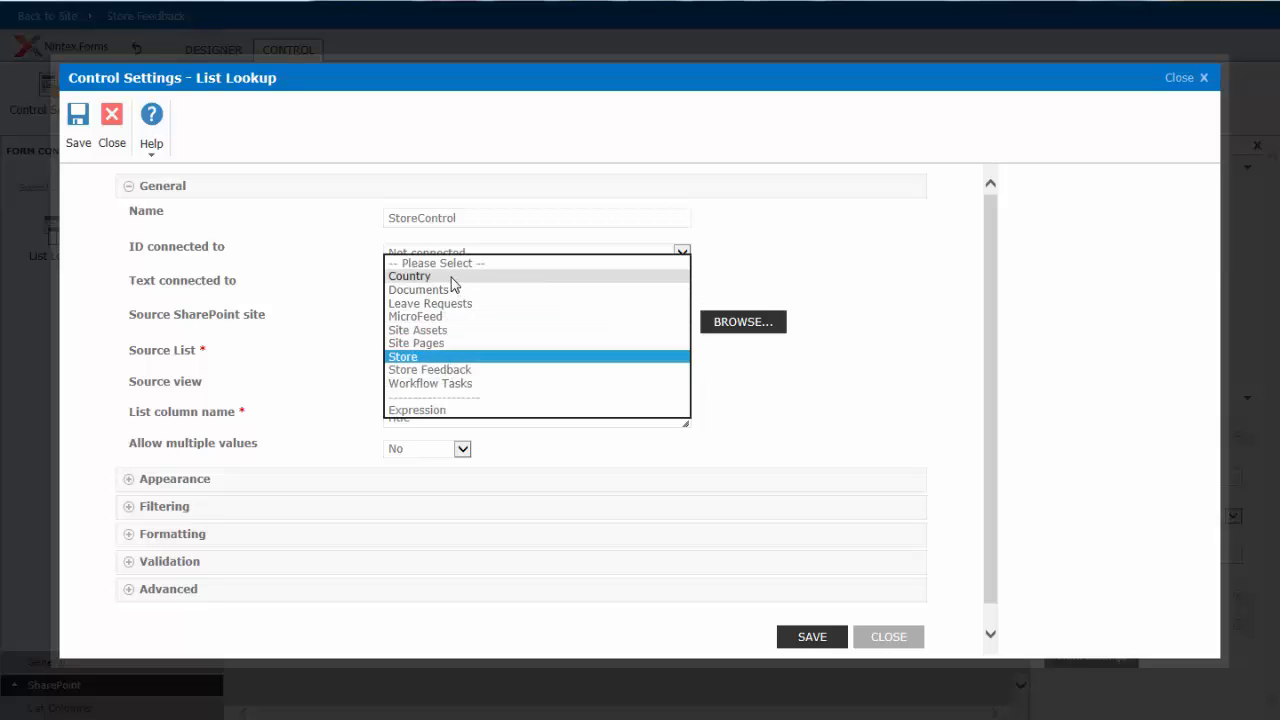
{"action": "left_click", "coordinate": [418, 362]}
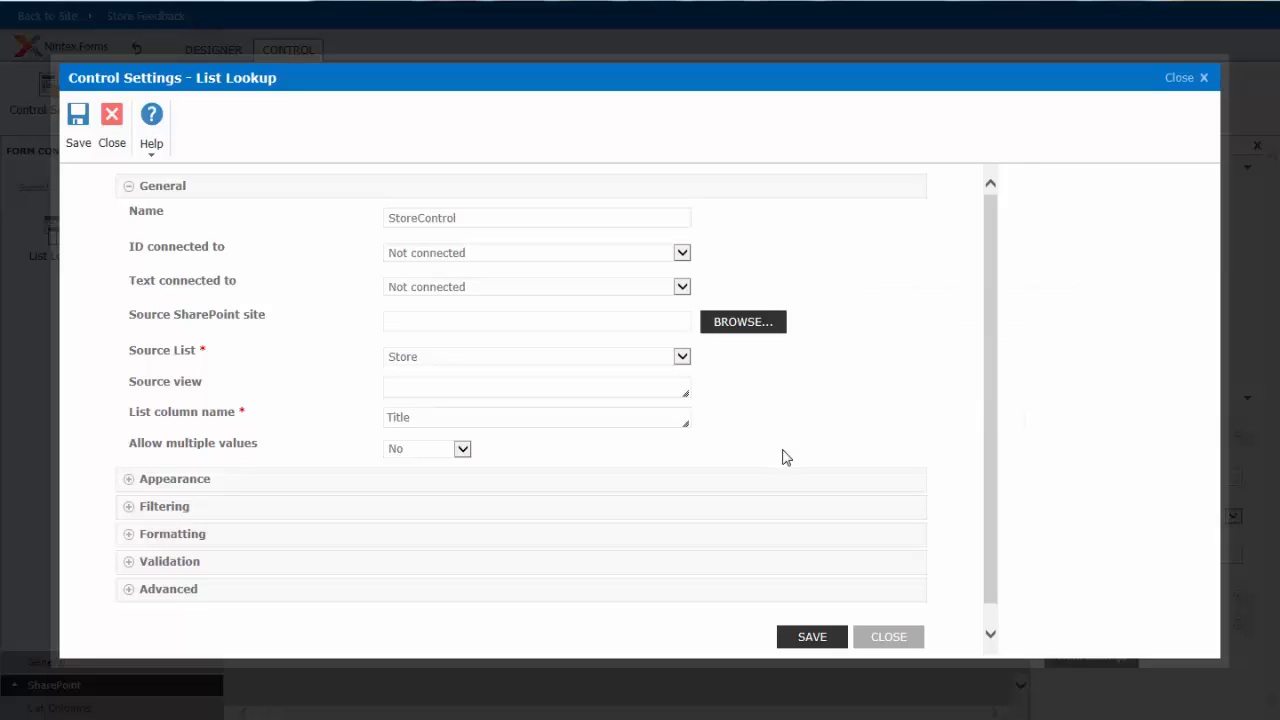
- Show the Store control's filtering settings and choose CountryControl as the control it is filtered by
{"action": "left_click", "coordinate": [174, 512]}
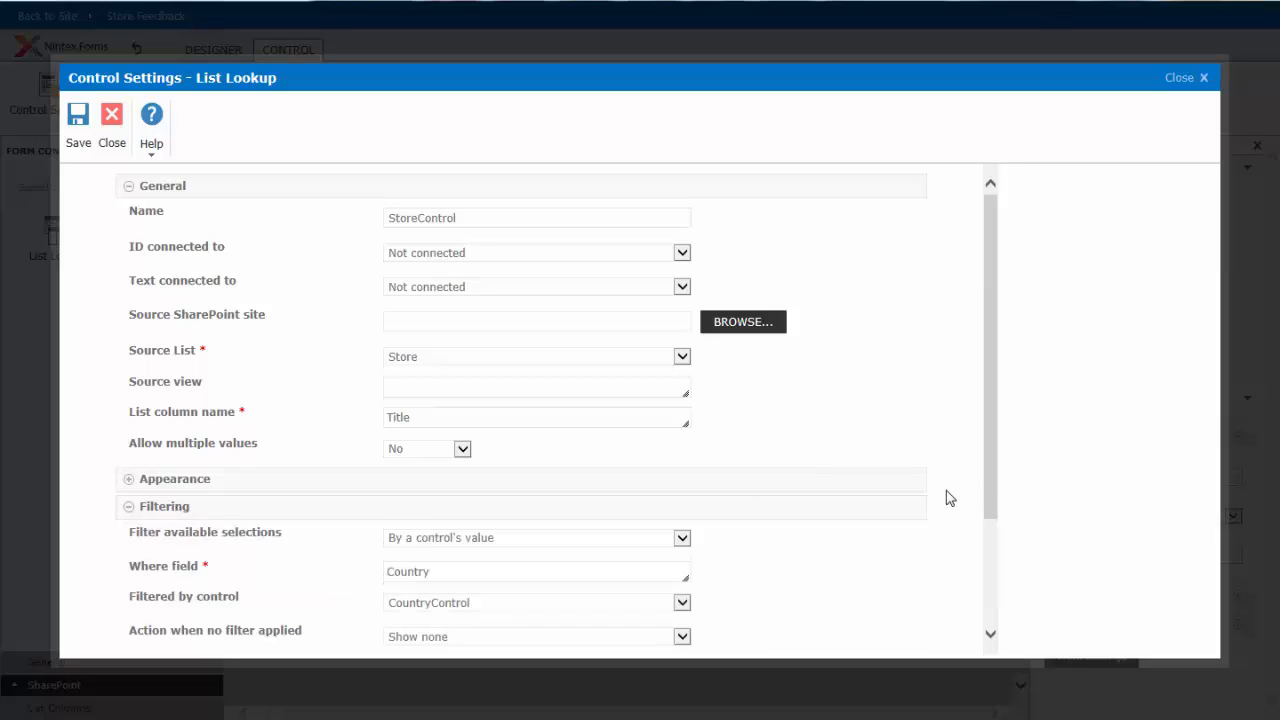
{"action": "left_click_drag", "start_coordinate": [991, 497], "coordinate": [1011, 603]}
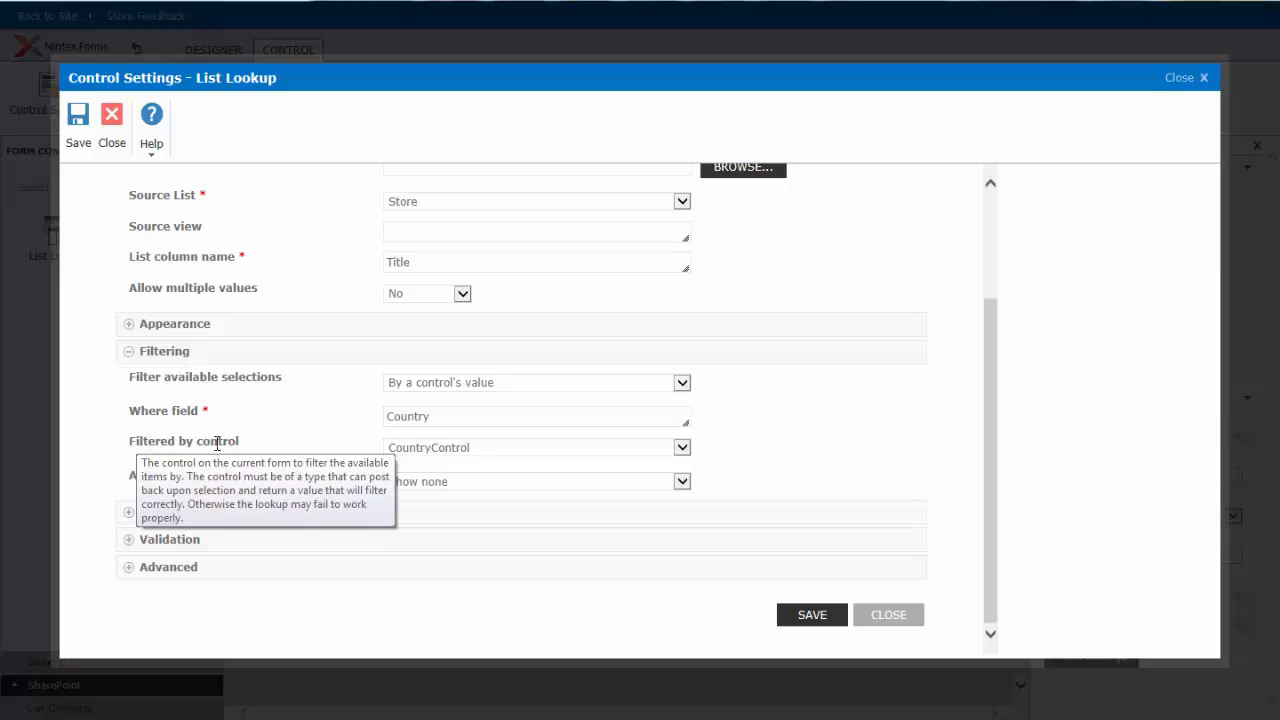
{"action": "left_click", "coordinate": [465, 448]}
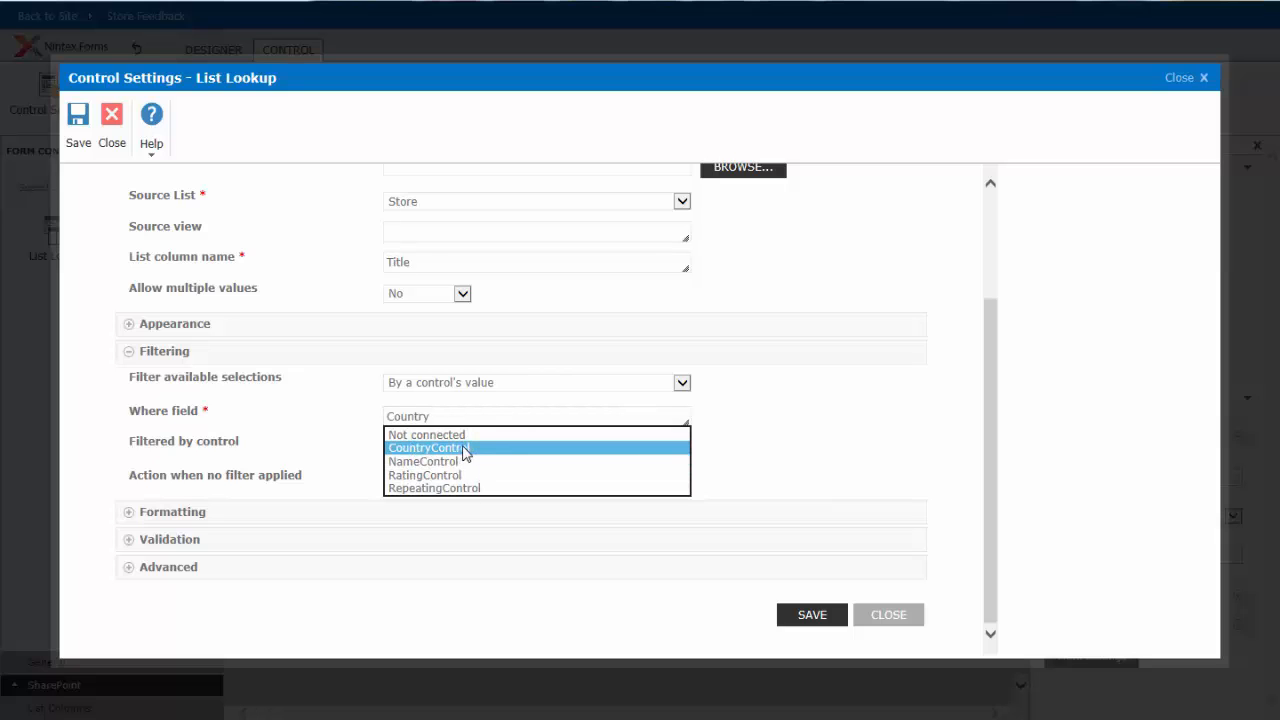
{"action": "left_click", "coordinate": [465, 448]}
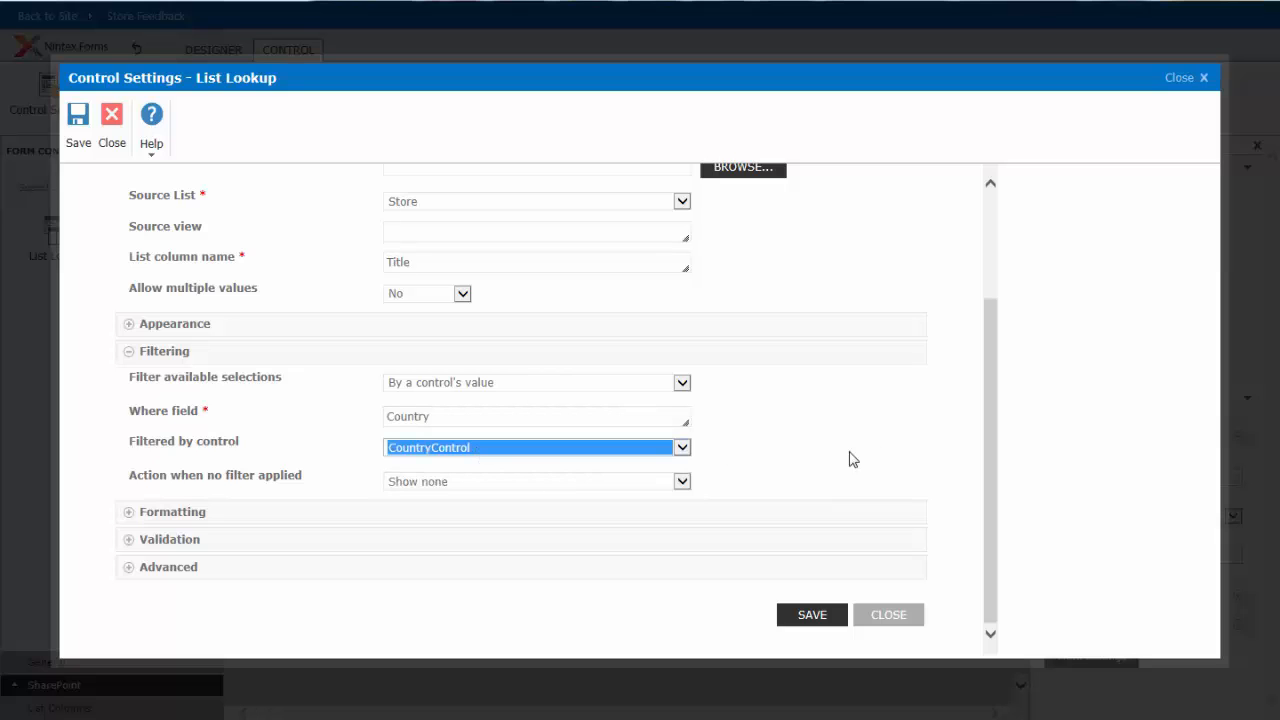
{"action": "left_click", "coordinate": [327, 451]}
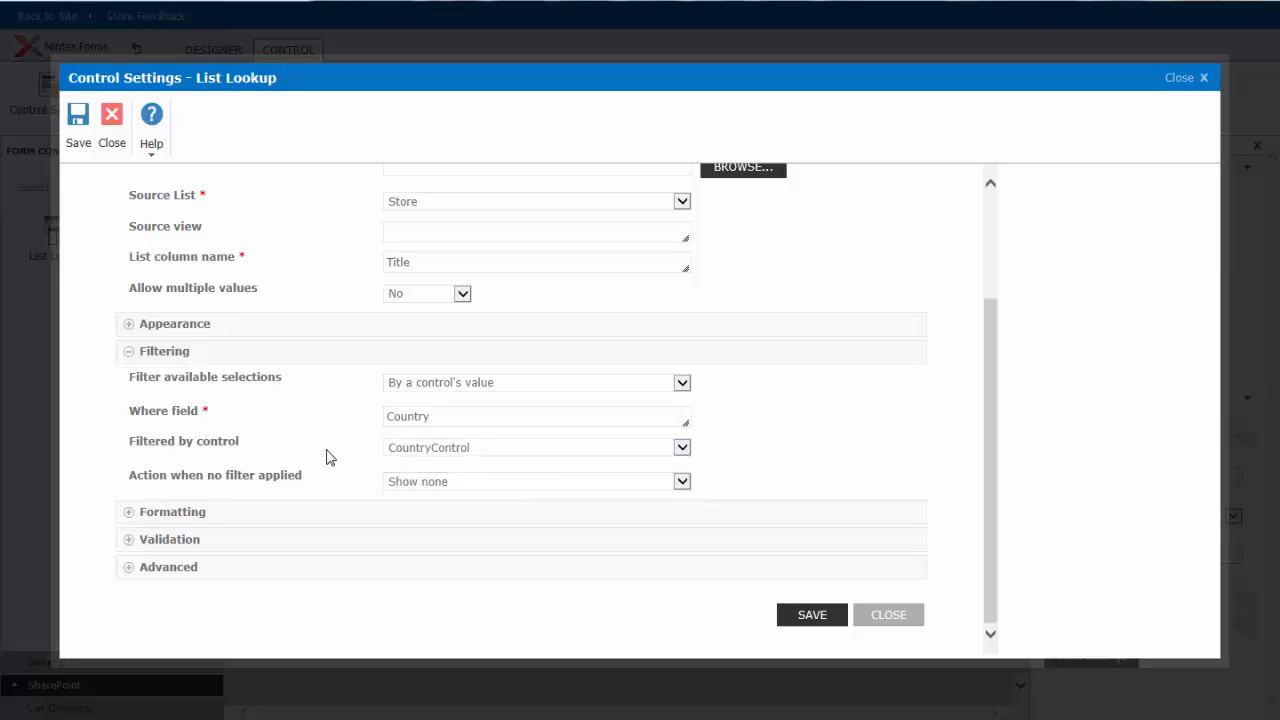
- Examine the Where field, filtering control and no-filter action in the Store control's filtering settings
{"action": "mouse_move", "coordinate": [182, 414]}
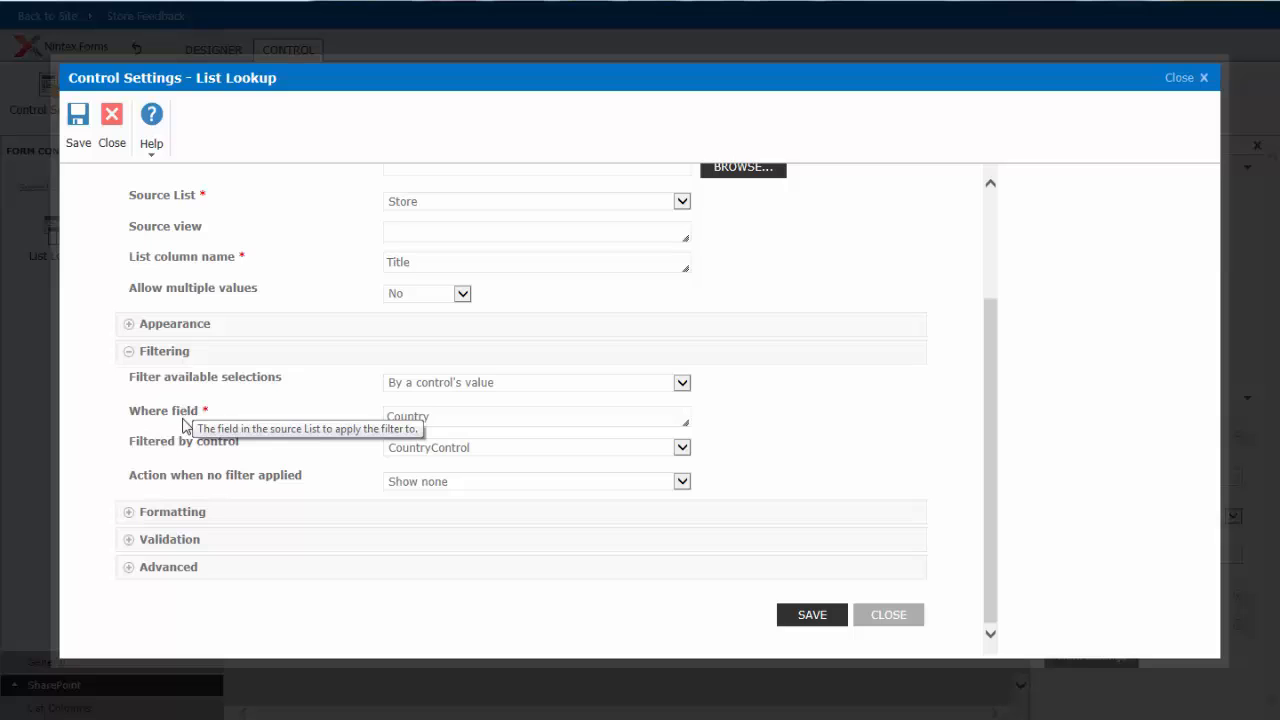
{"action": "mouse_move", "coordinate": [179, 455]}
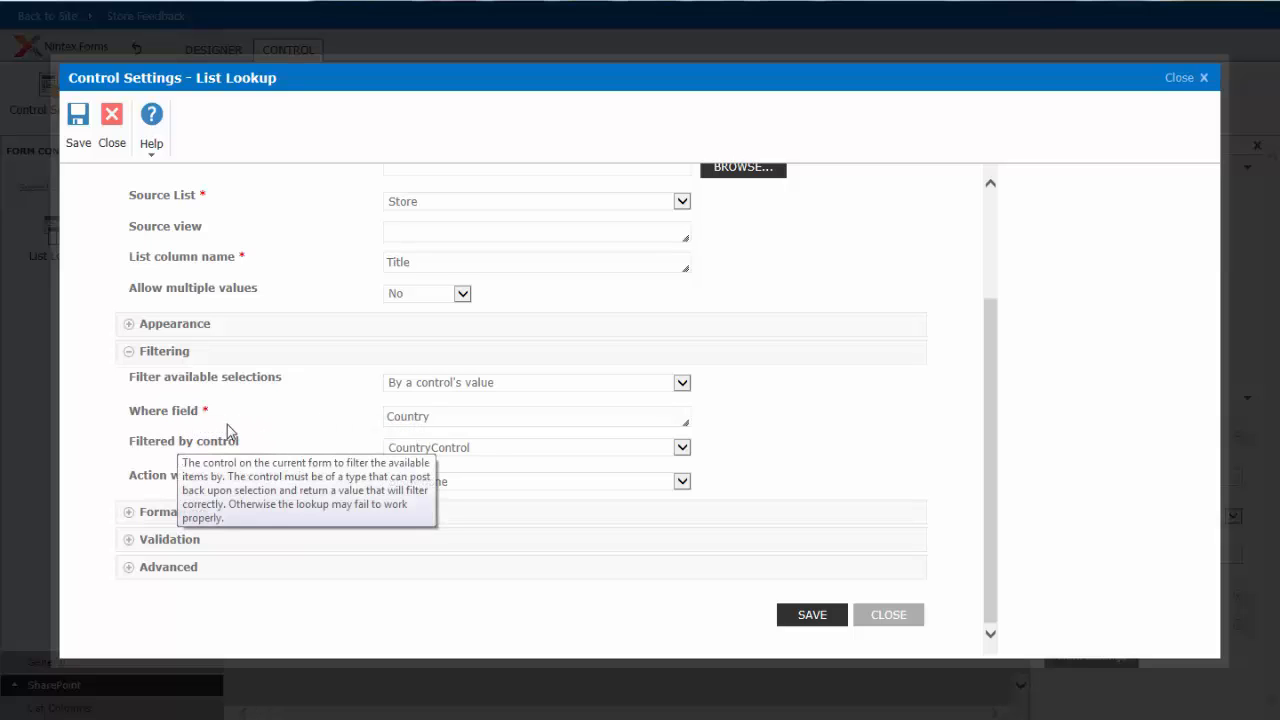
{"action": "left_click", "coordinate": [451, 416]}
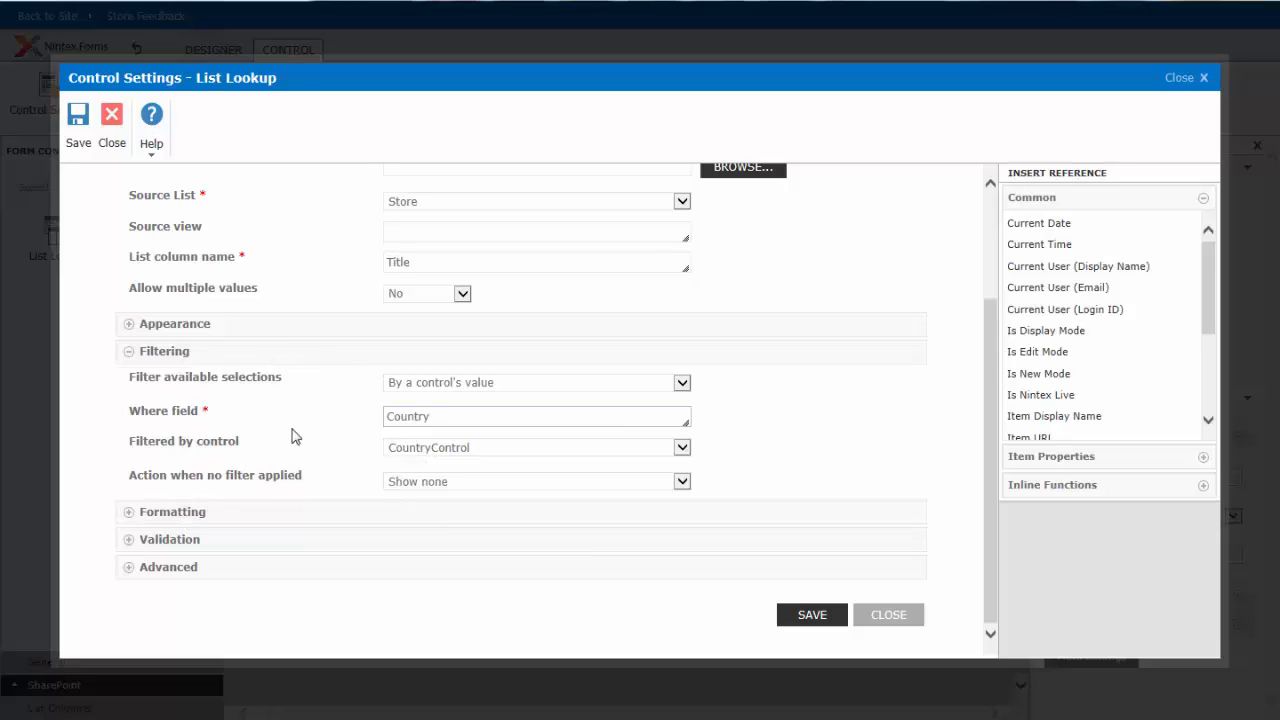
{"action": "mouse_move", "coordinate": [257, 447]}
{"action": "mouse_move", "coordinate": [198, 478]}
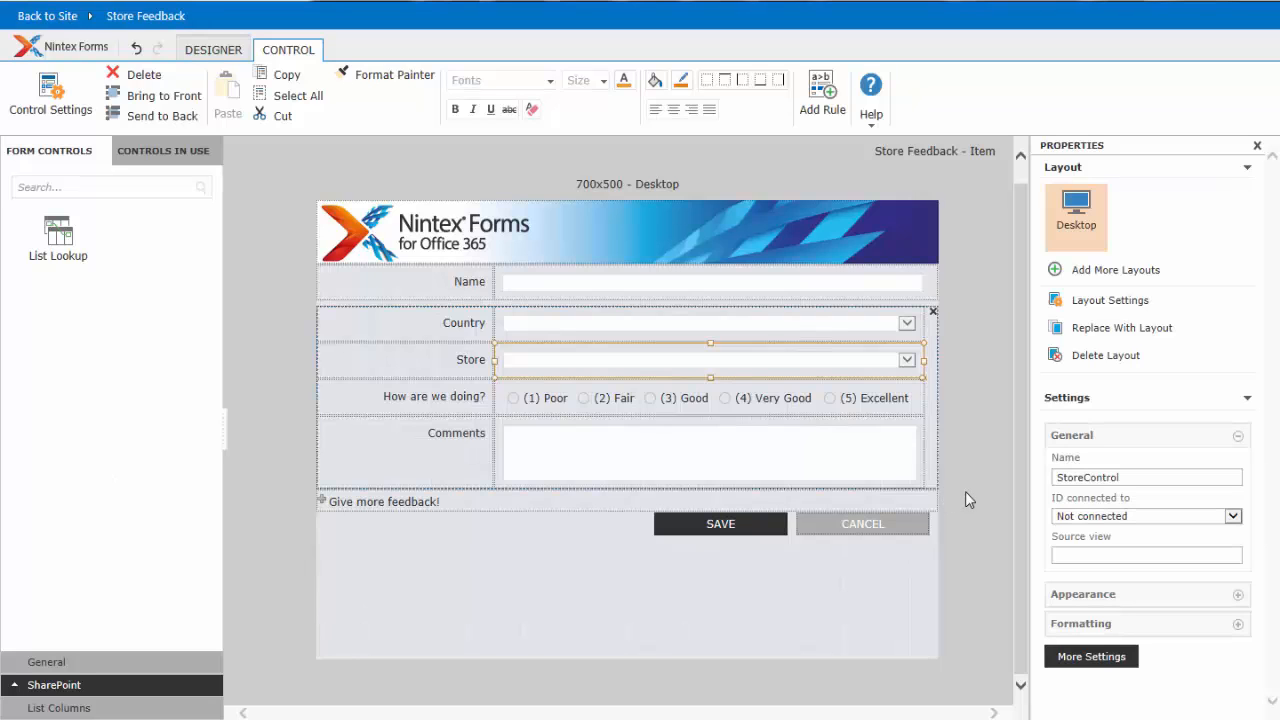
- Add a Repeating Section from the general form controls below the form's feedback section
{"action": "left_click", "coordinate": [45, 663]}
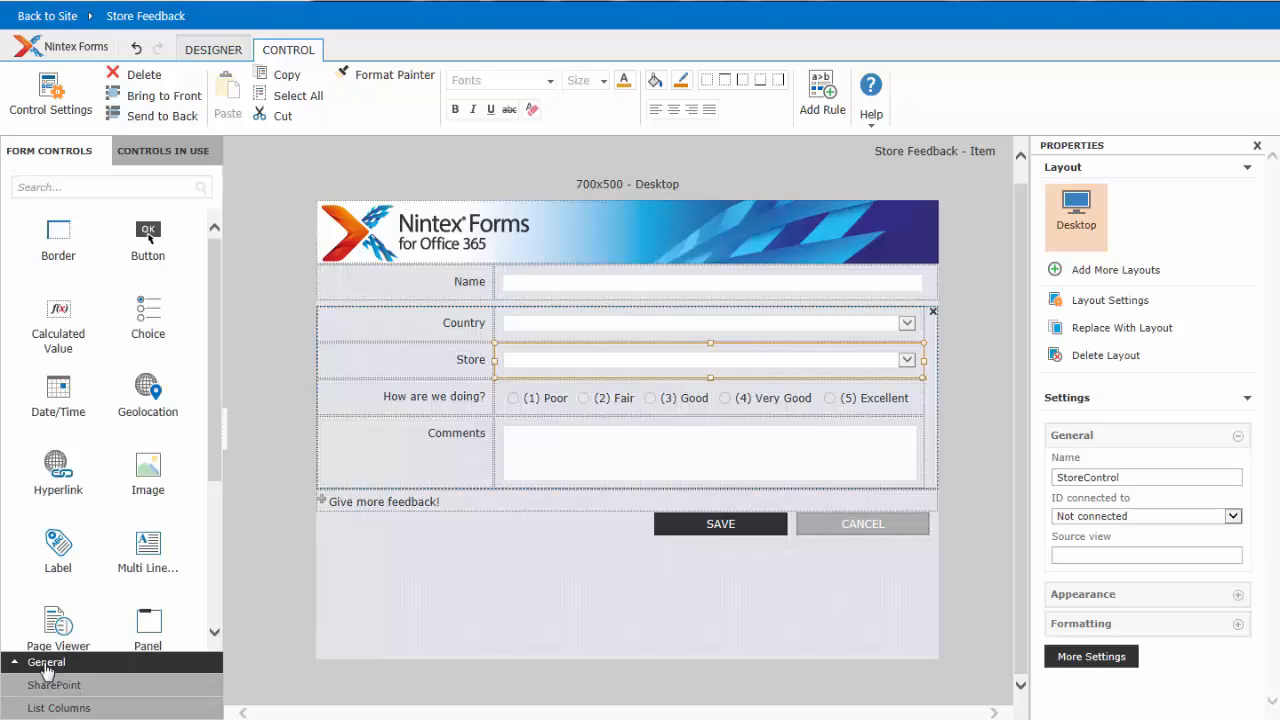
{"action": "scroll", "coordinate": [213, 450], "scroll_direction": "down", "scroll_amount": 3}
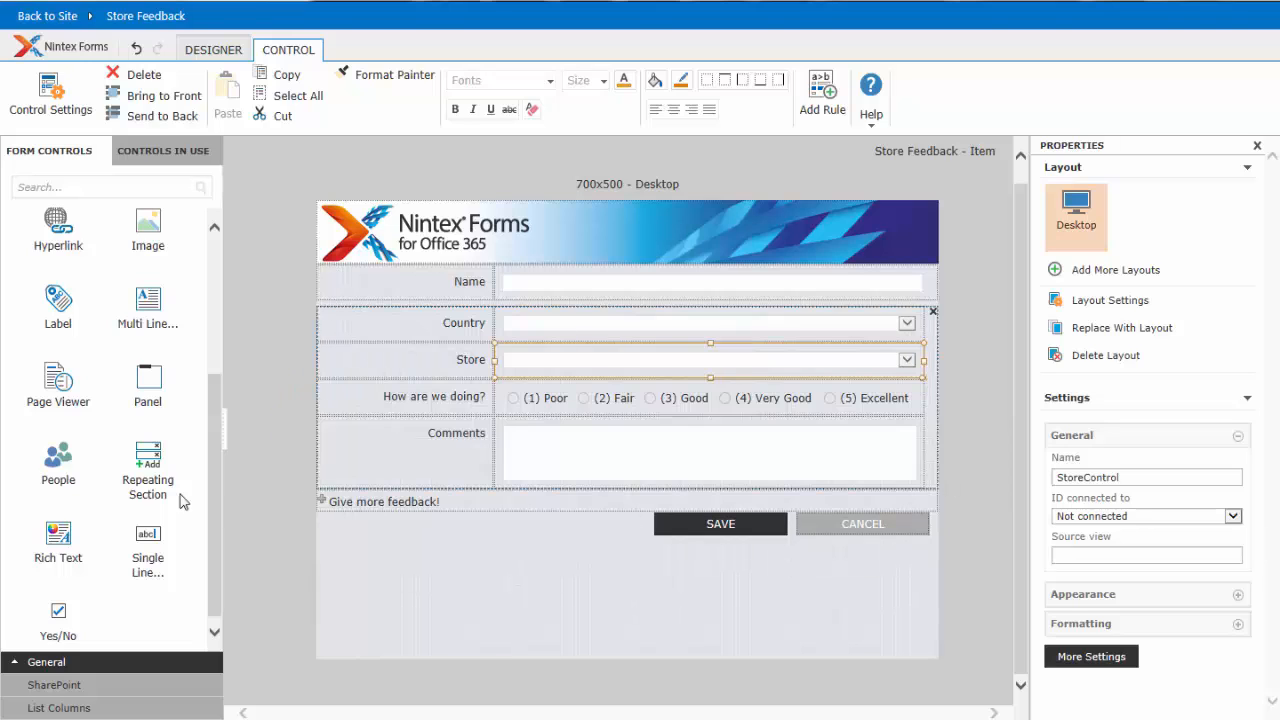
{"action": "left_click_drag", "start_coordinate": [150, 466], "coordinate": [366, 574]}
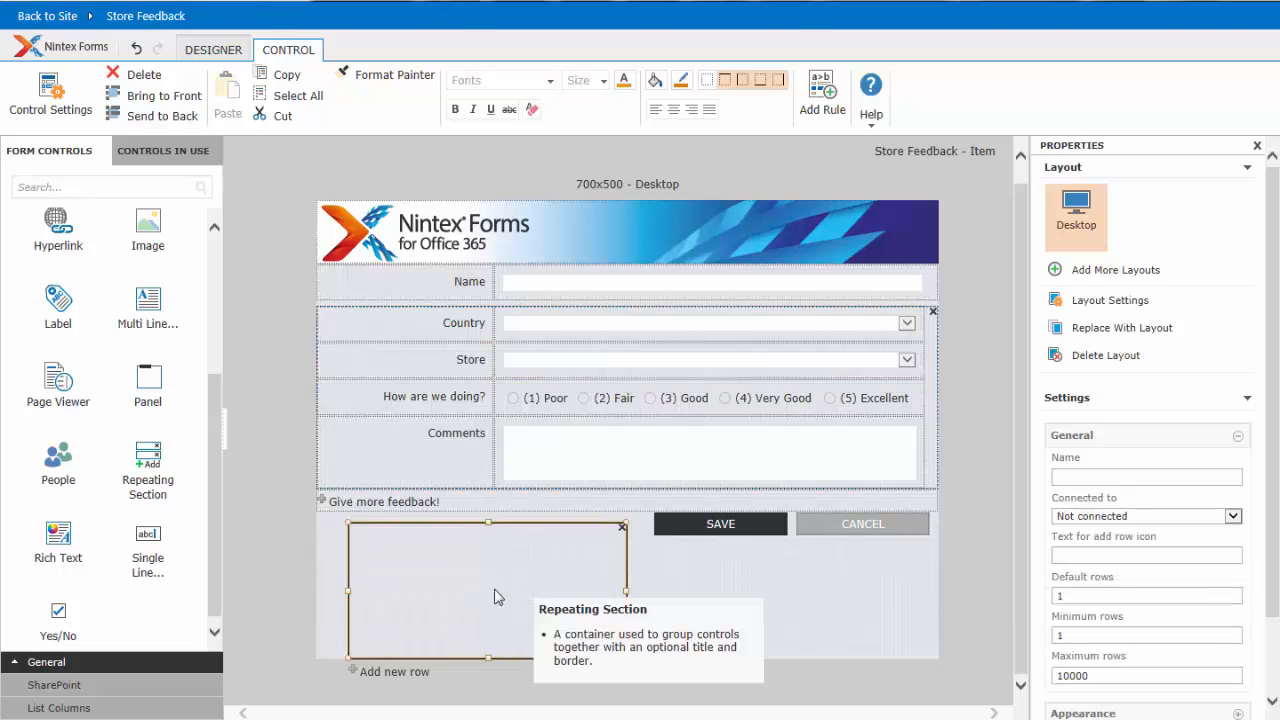
- Place two labels one above the other inside the new repeating section and align their left edges
{"action": "left_click_drag", "start_coordinate": [62, 303], "coordinate": [376, 544]}
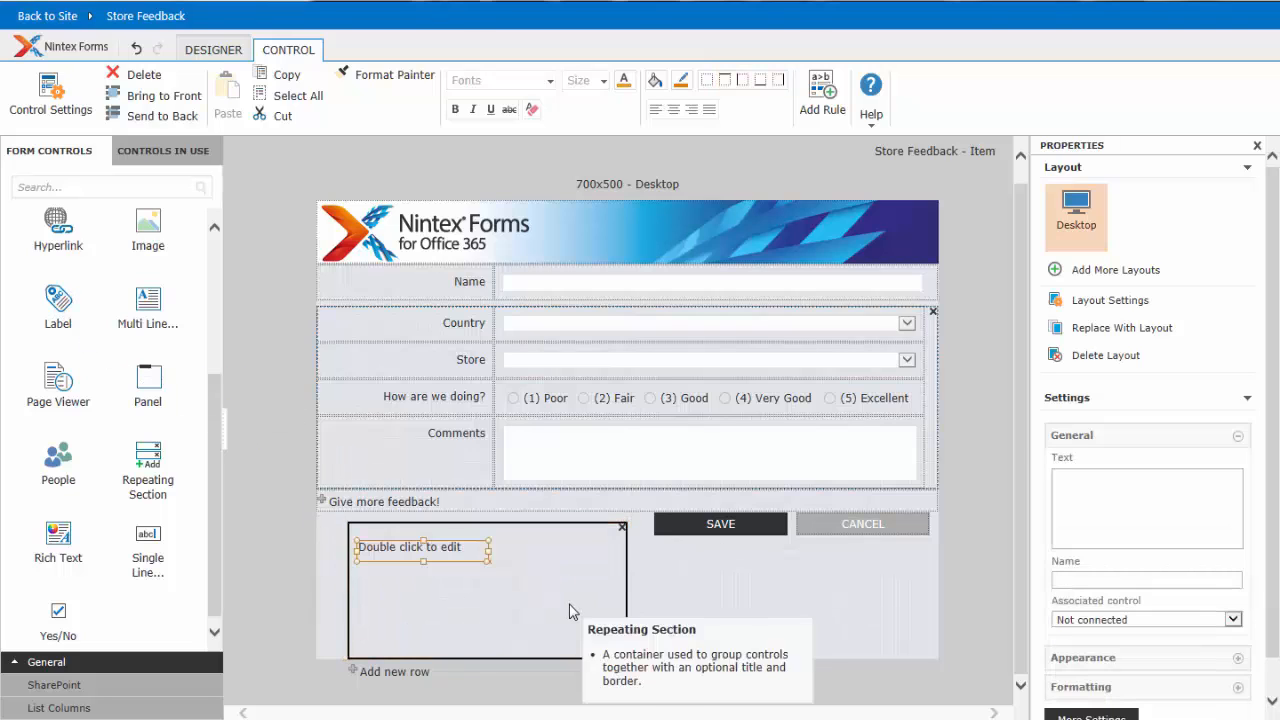
{"action": "left_click_drag", "start_coordinate": [60, 305], "coordinate": [430, 578]}
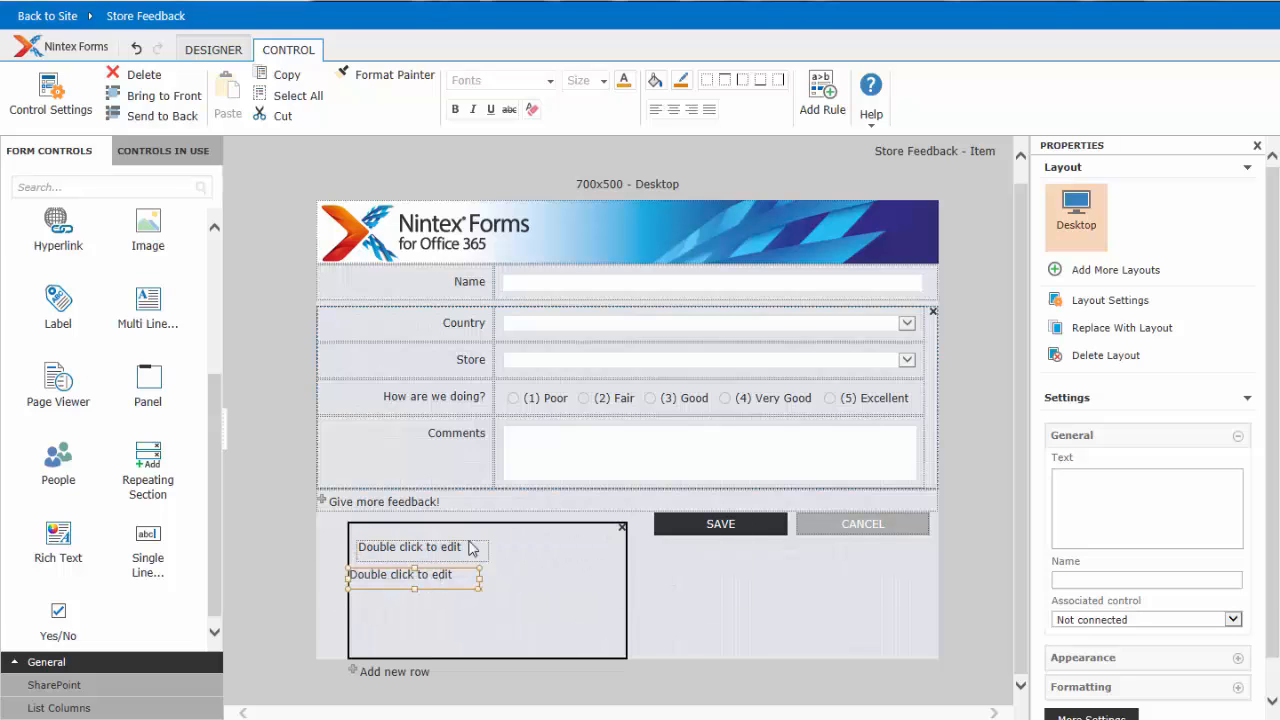
{"action": "left_click", "coordinate": [414, 548]}
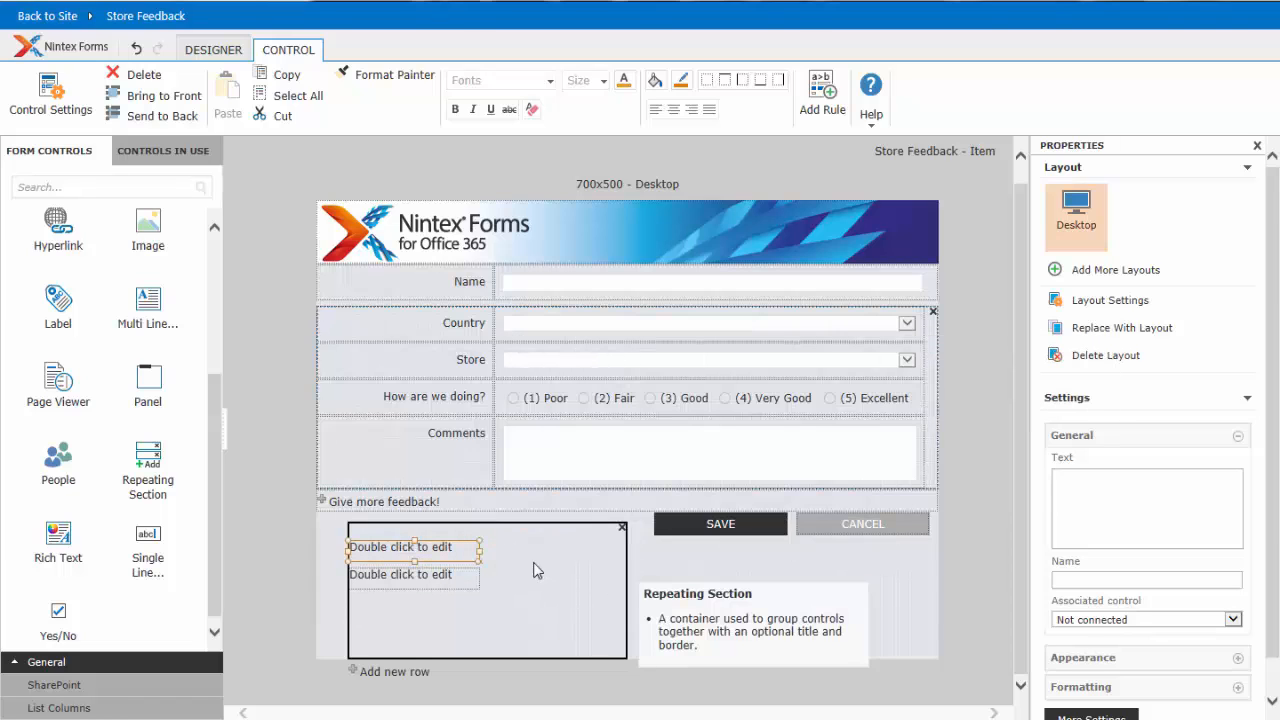
- Examine the new repeating section's formatting and border settings, and close them without saving
{"action": "double_click", "coordinate": [579, 548]}
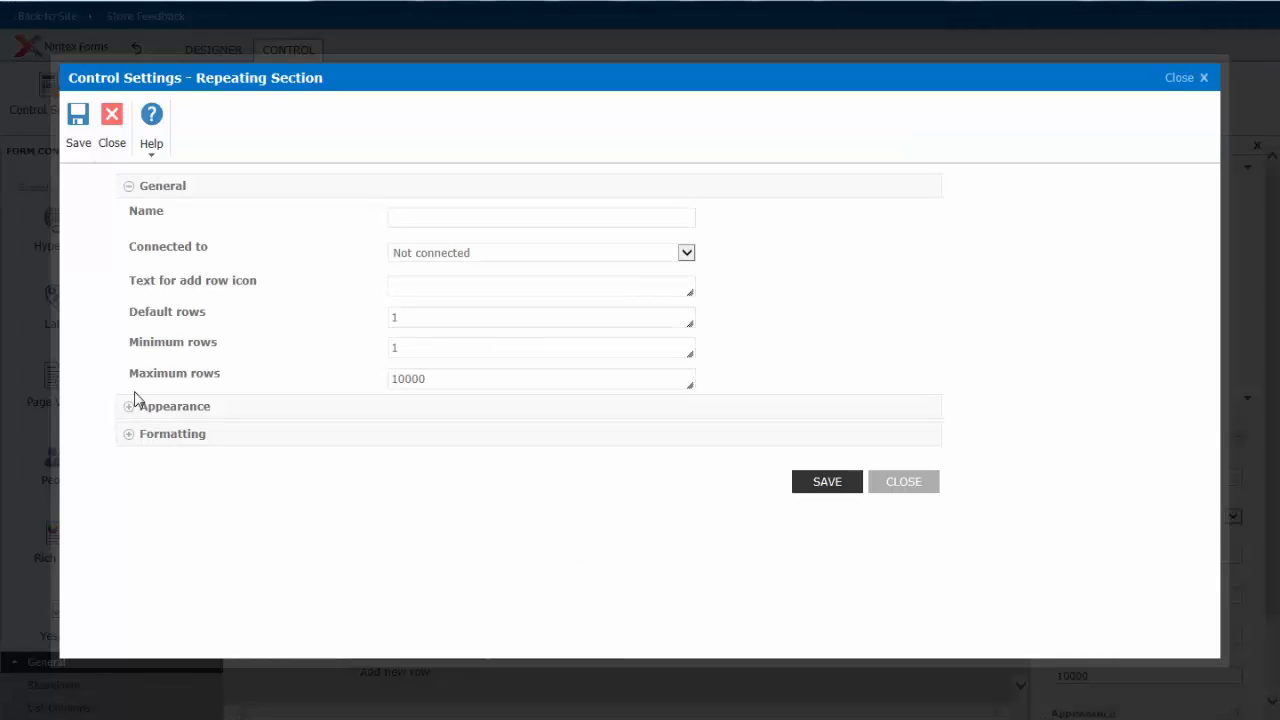
{"action": "left_click", "coordinate": [172, 434]}
{"action": "scroll", "coordinate": [300, 493], "scroll_direction": "down", "scroll_amount": 3}
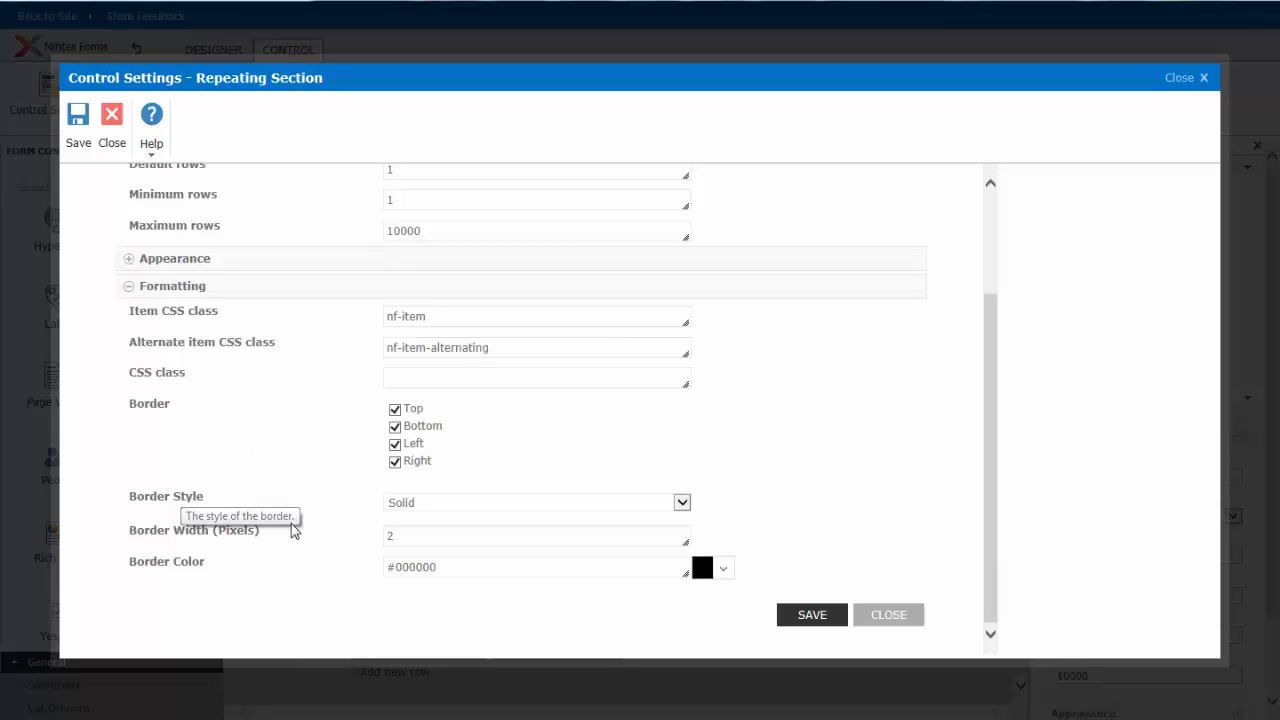
{"action": "mouse_move", "coordinate": [233, 540]}
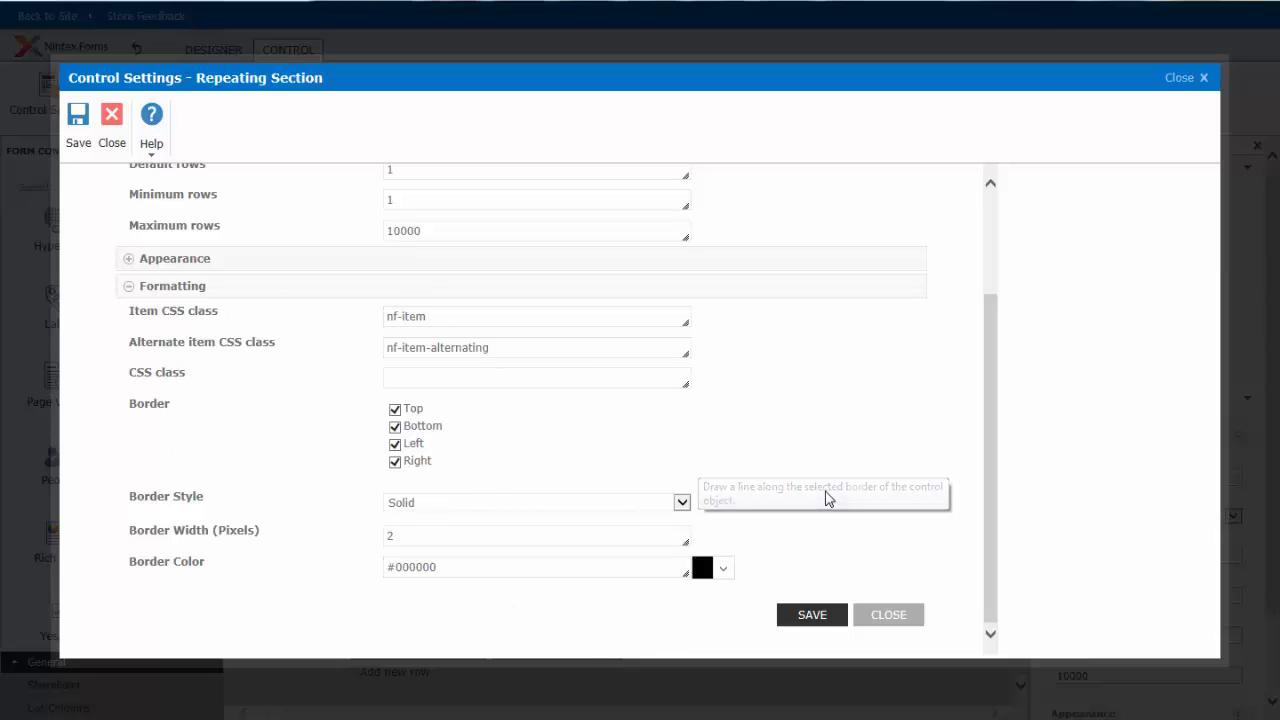
{"action": "left_click", "coordinate": [890, 615]}
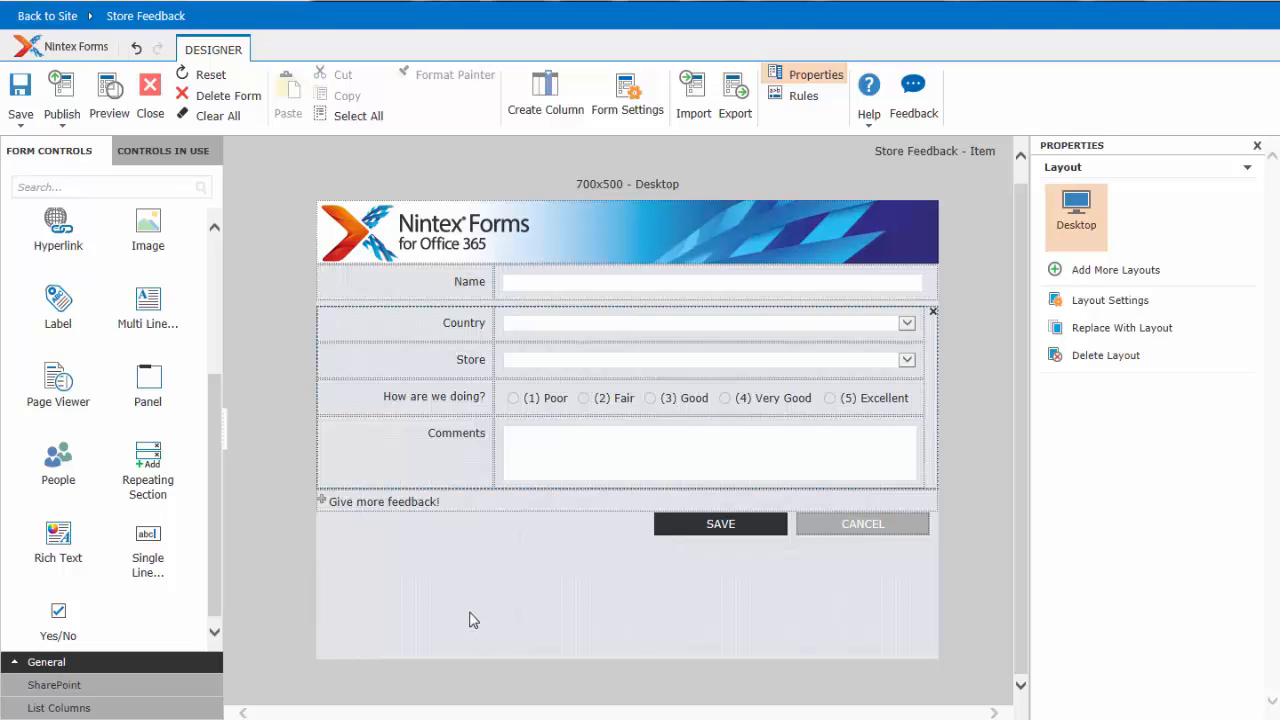
- Preview the form for Desktop in Edit mode, test it with country France and store Paris, and close the preview
{"action": "left_click", "coordinate": [109, 90]}
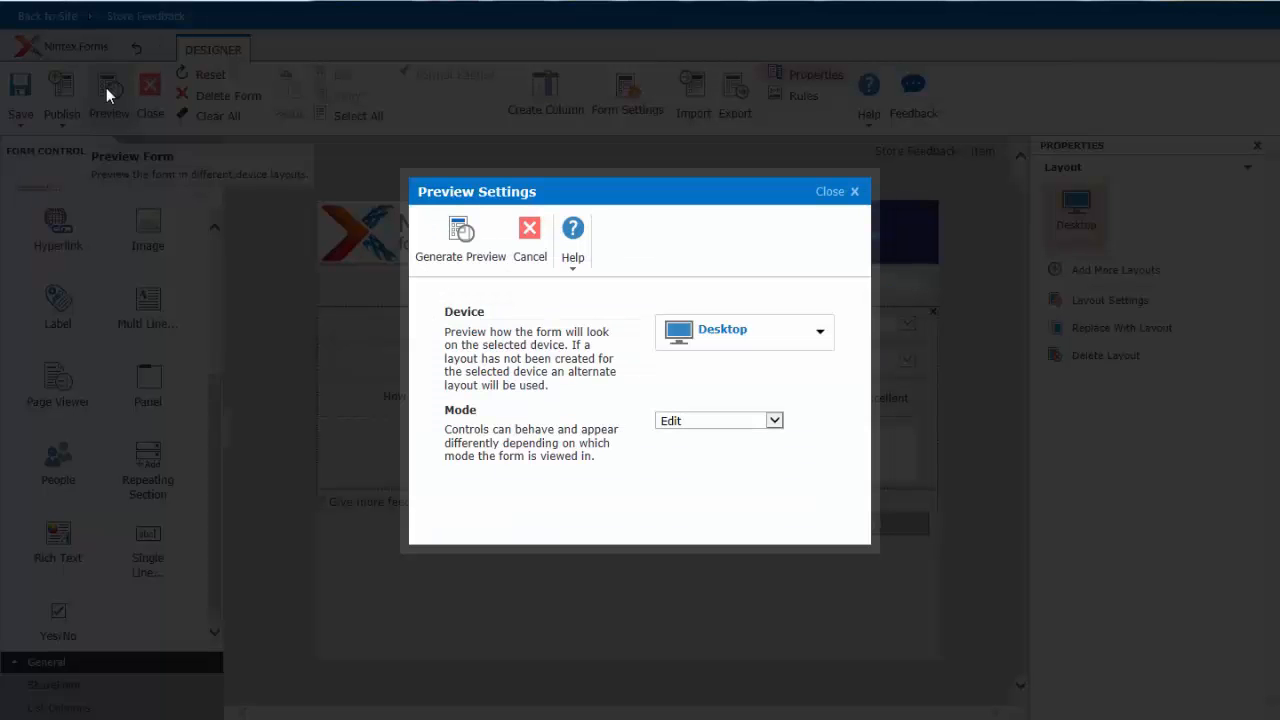
{"action": "left_click", "coordinate": [462, 238]}
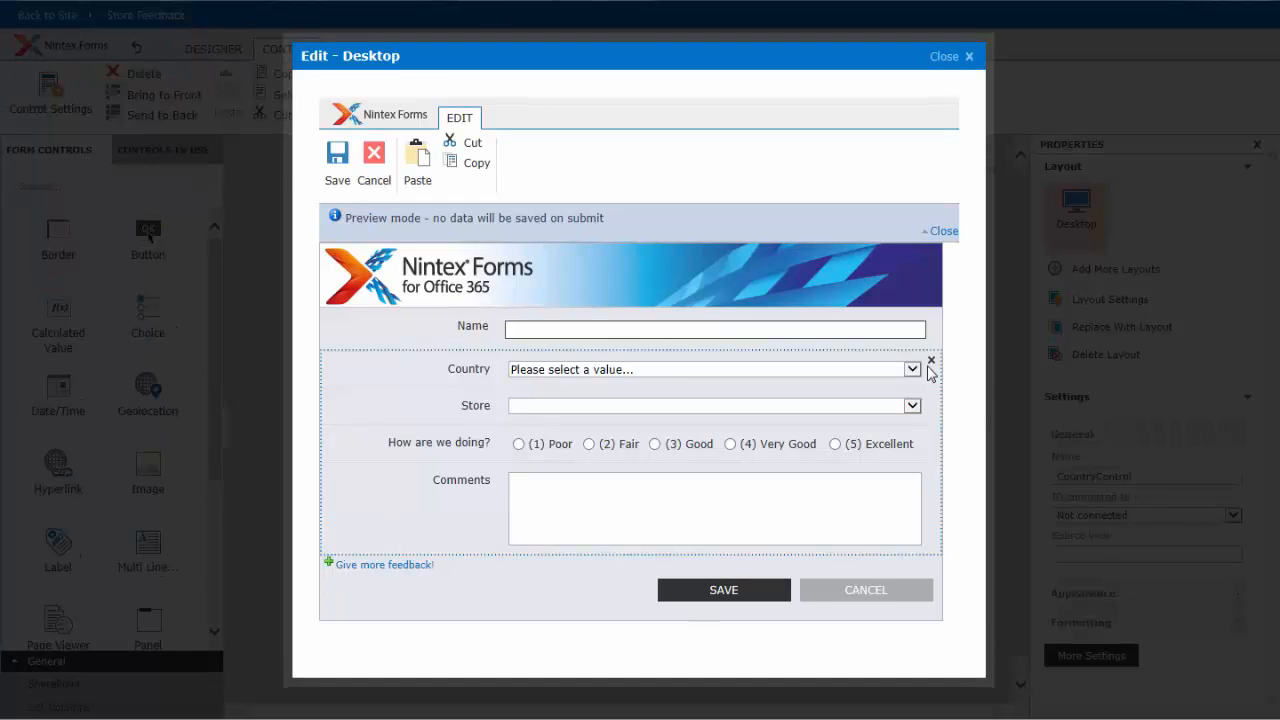
{"action": "left_click", "coordinate": [878, 369]}
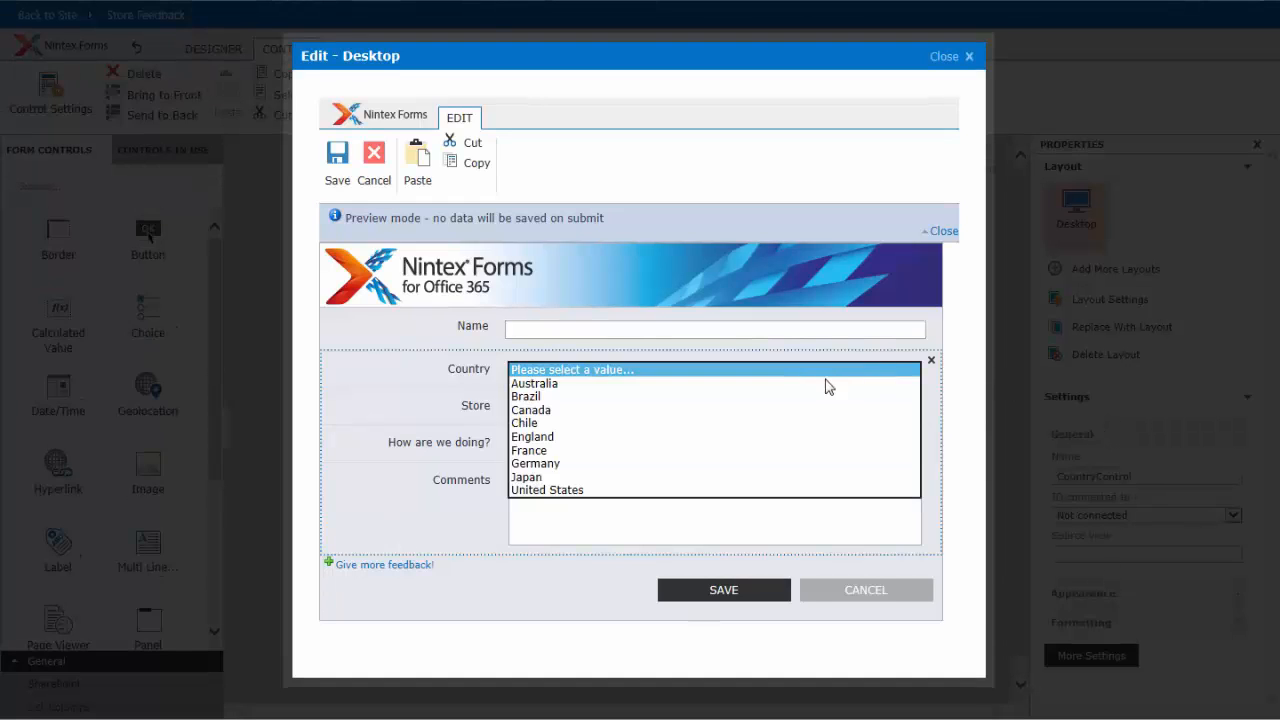
{"action": "left_click", "coordinate": [770, 448]}
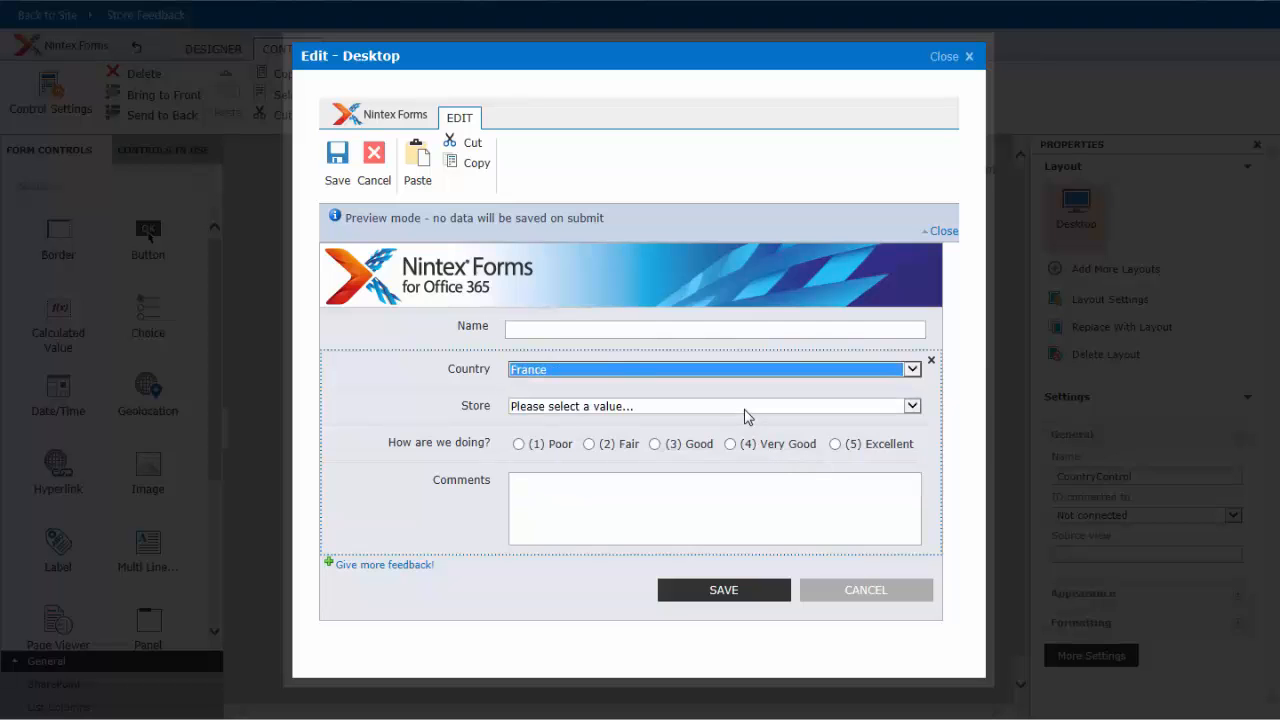
{"action": "left_click", "coordinate": [748, 408]}
{"action": "left_click", "coordinate": [740, 437]}
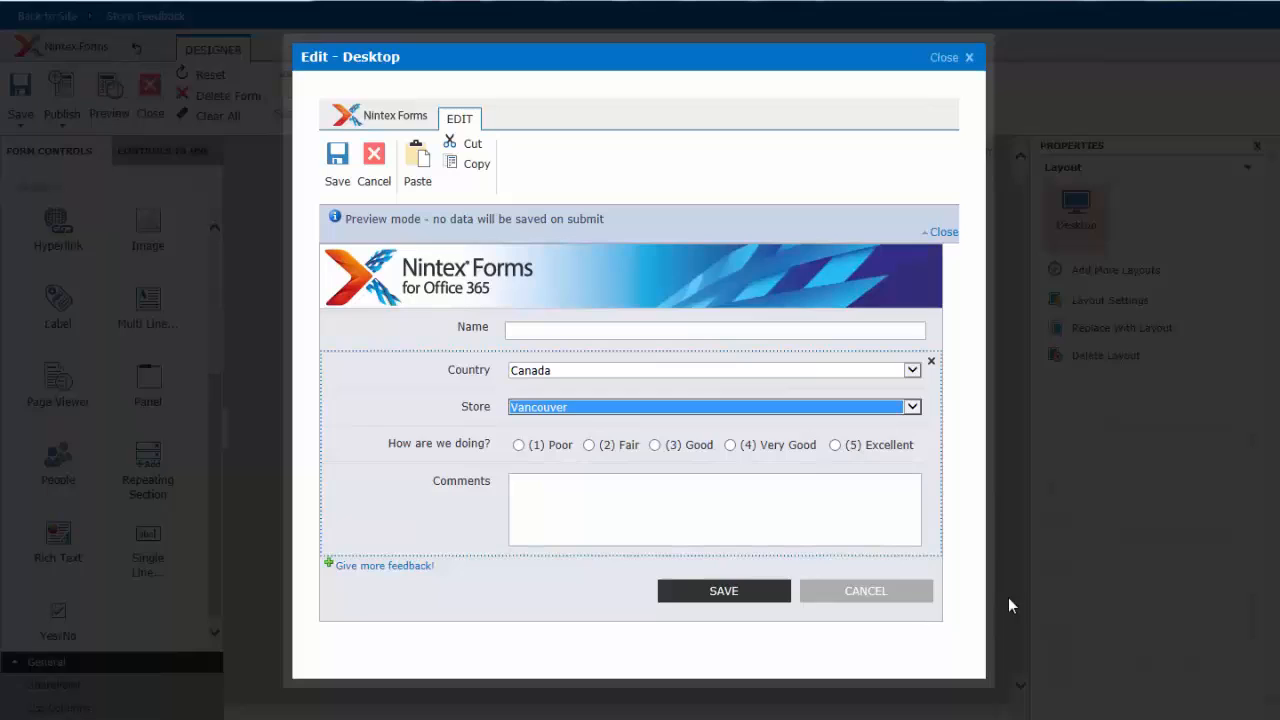
{"action": "left_click", "coordinate": [903, 598]}
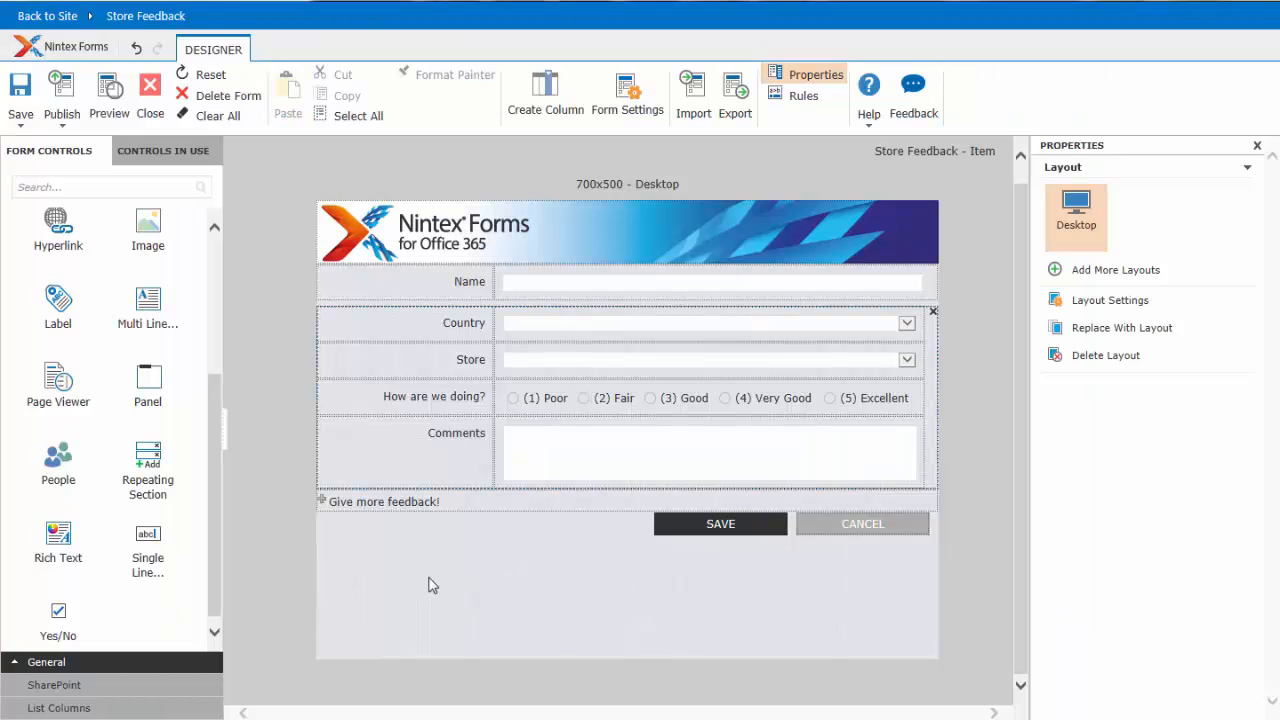
- Publish the Store Feedback form with its Desktop layout
{"action": "left_click", "coordinate": [60, 90]}
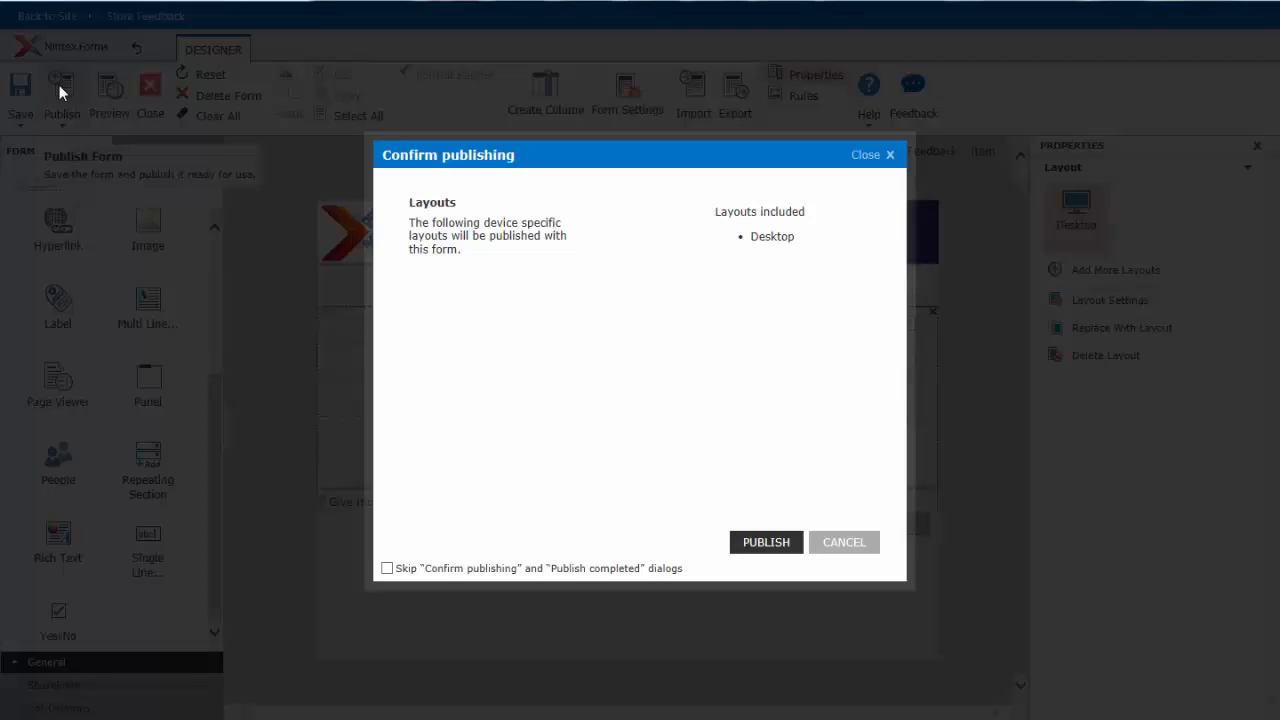
{"action": "left_click", "coordinate": [754, 546]}
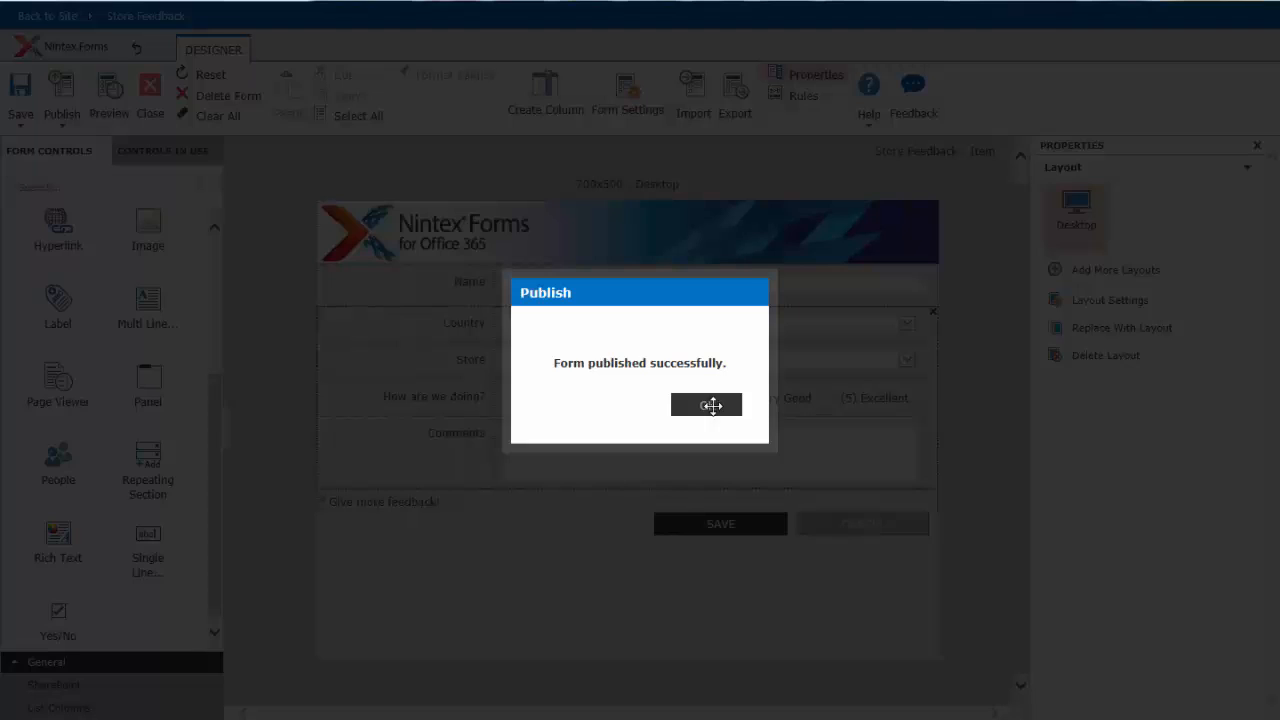
{"action": "left_click", "coordinate": [711, 405]}
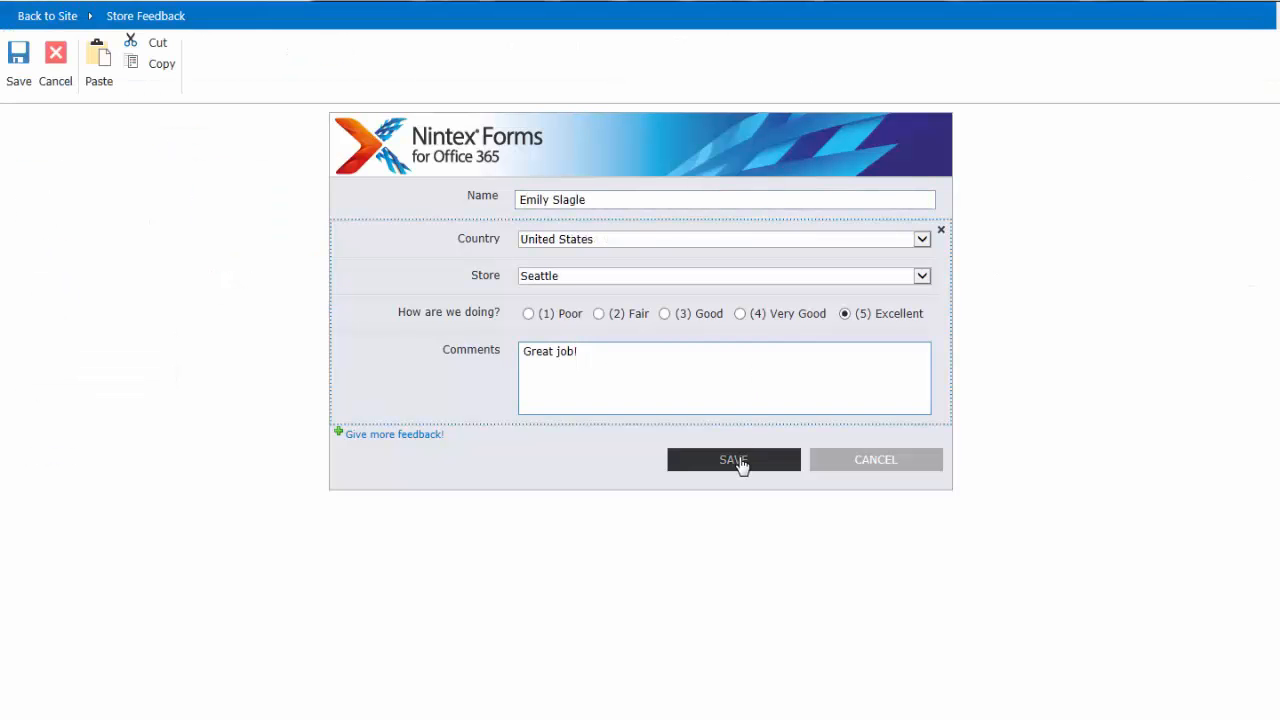
- Save the feedback entry for the Seattle store and open the saved item from the Store Feedback list
{"action": "left_click", "coordinate": [740, 462]}
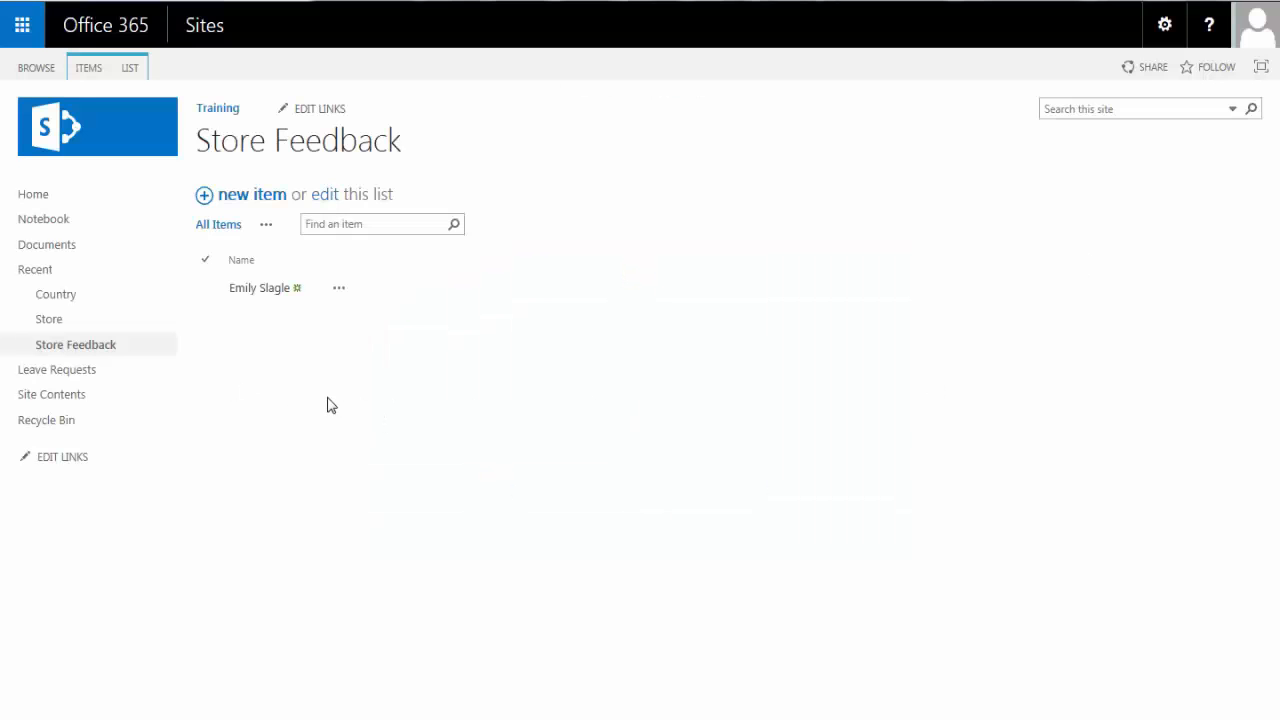
{"action": "left_click", "coordinate": [251, 293]}
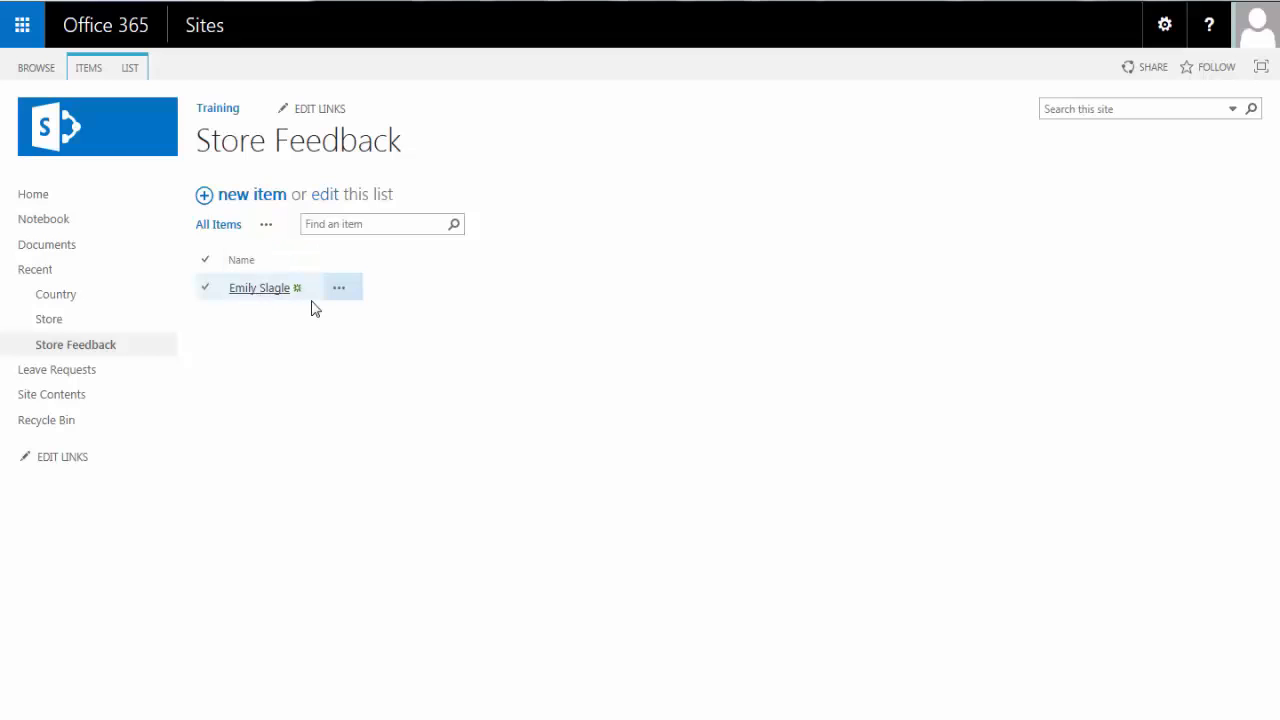